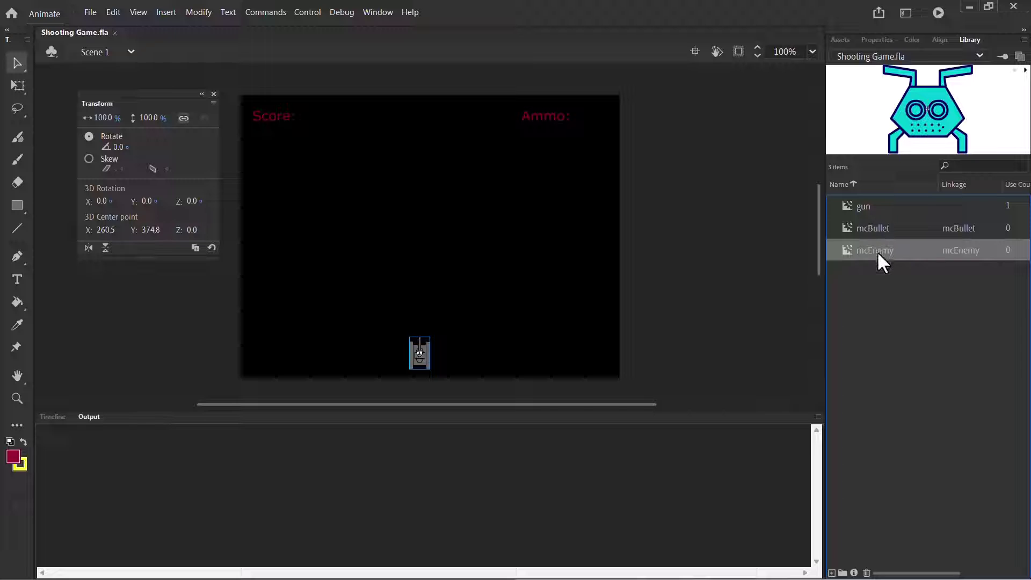
Examine the mcEnemy symbol's timeline frames and preview the mcBullet and gun symbols in the library, then return to Scene 1
double_click(848, 250)
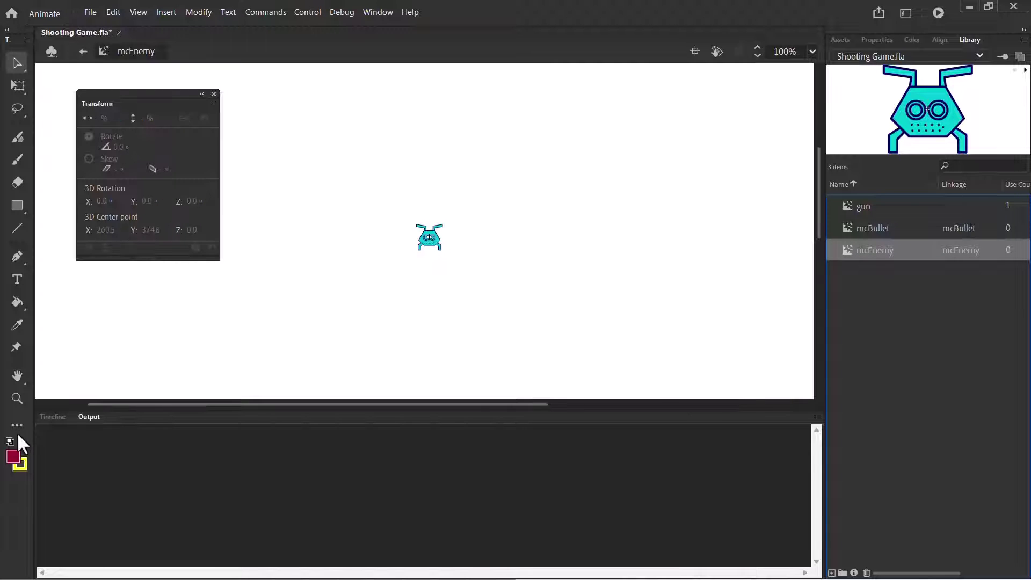
click(51, 417)
mouse_move(256, 469)
mouse_down()
mouse_move(266, 469)
mouse_move(249, 467)
mouse_up()
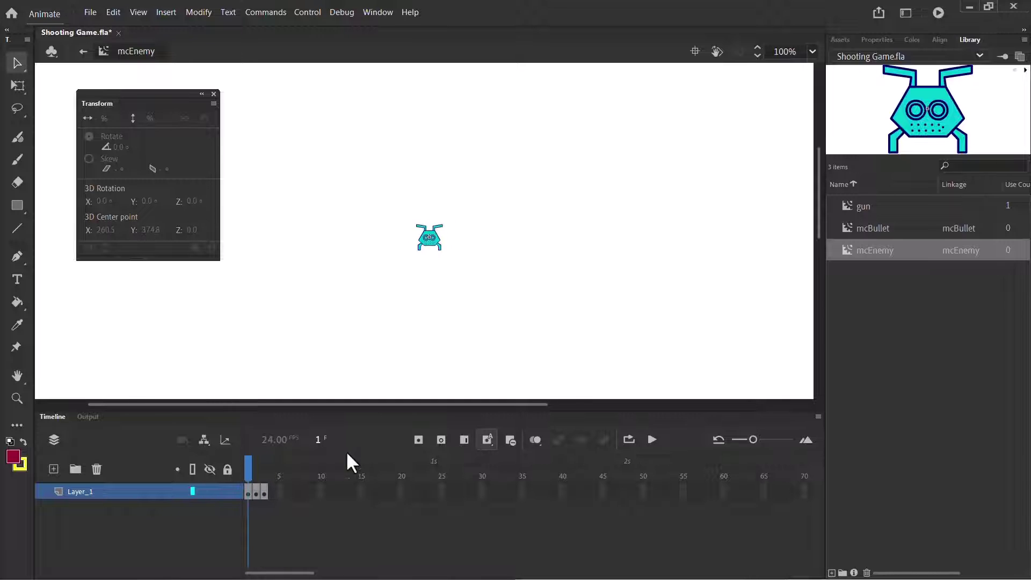
click(857, 235)
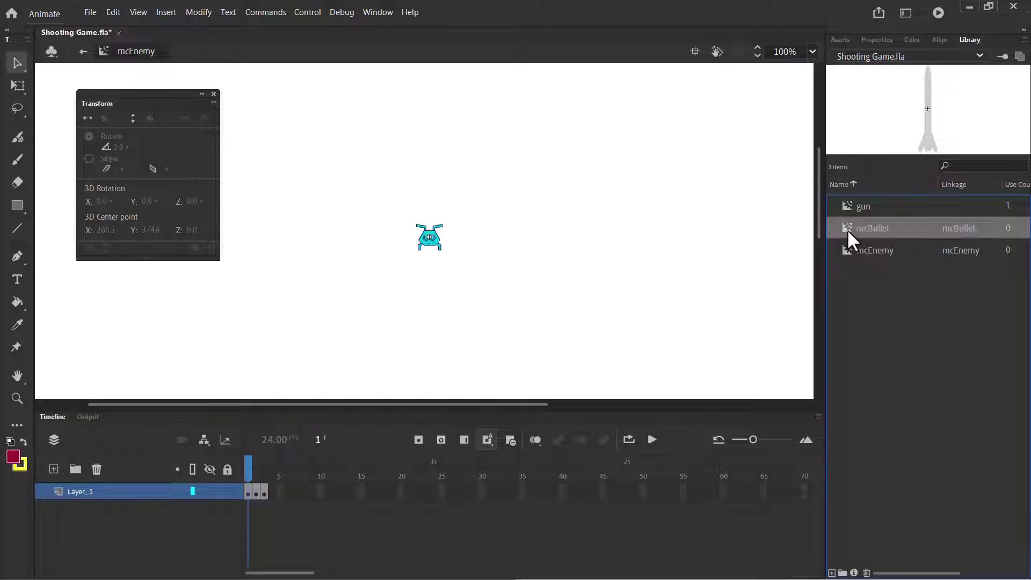
click(850, 208)
click(865, 275)
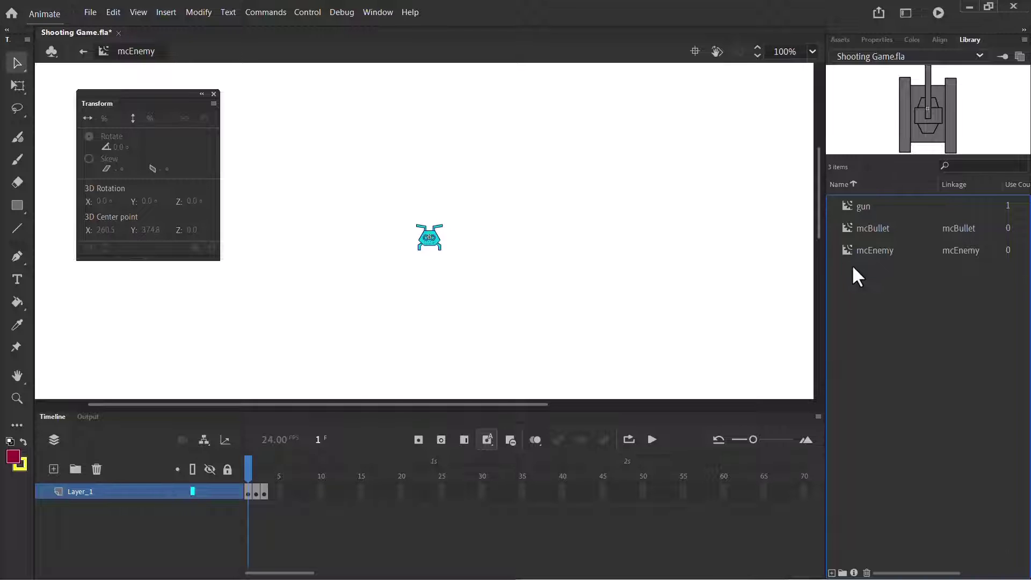
click(84, 52)
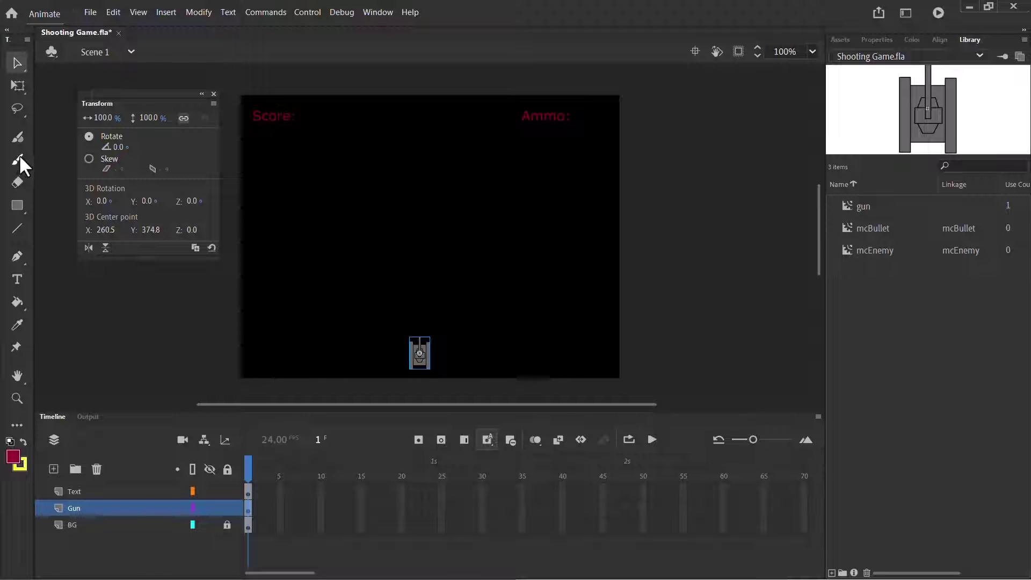
Add a new layer above the Text layer and lock the Text and Gun layers, with the Brush tool active
click(18, 156)
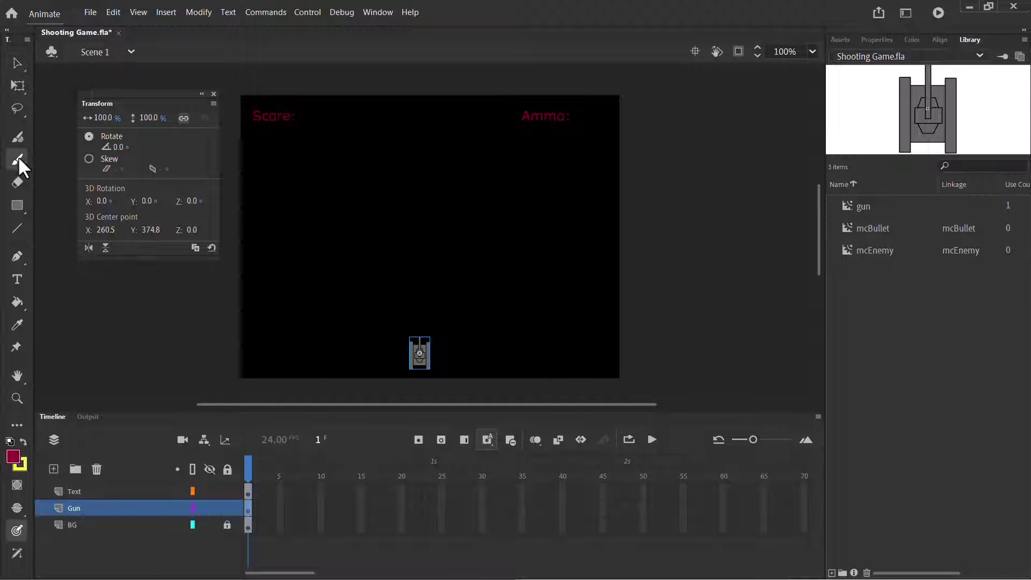
click(103, 490)
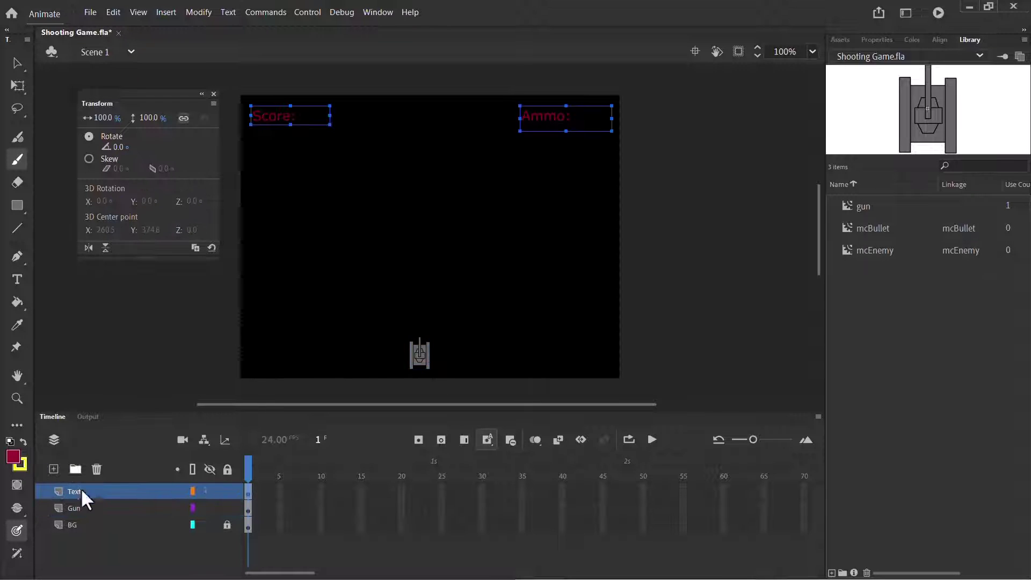
click(54, 468)
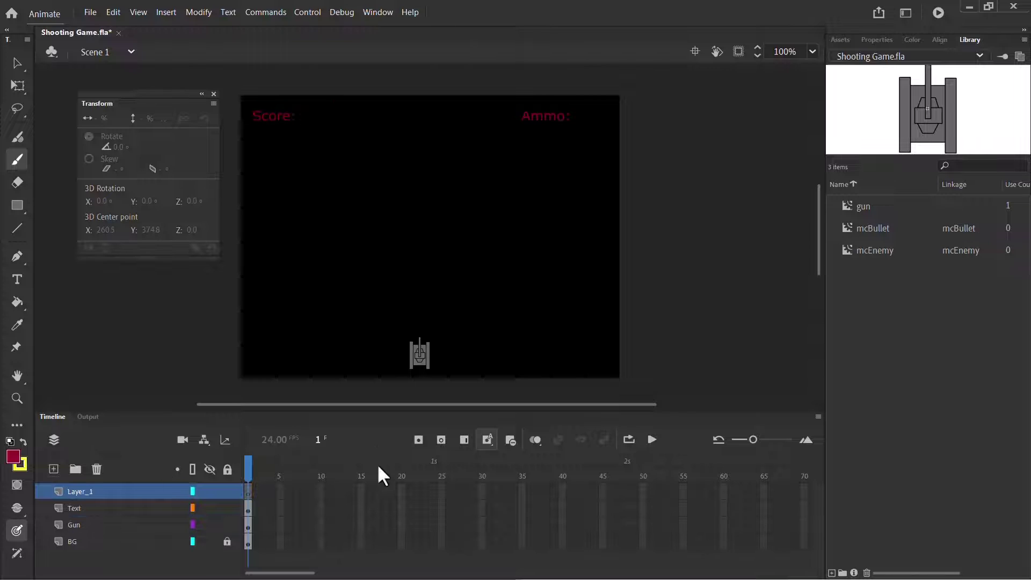
click(226, 508)
click(227, 524)
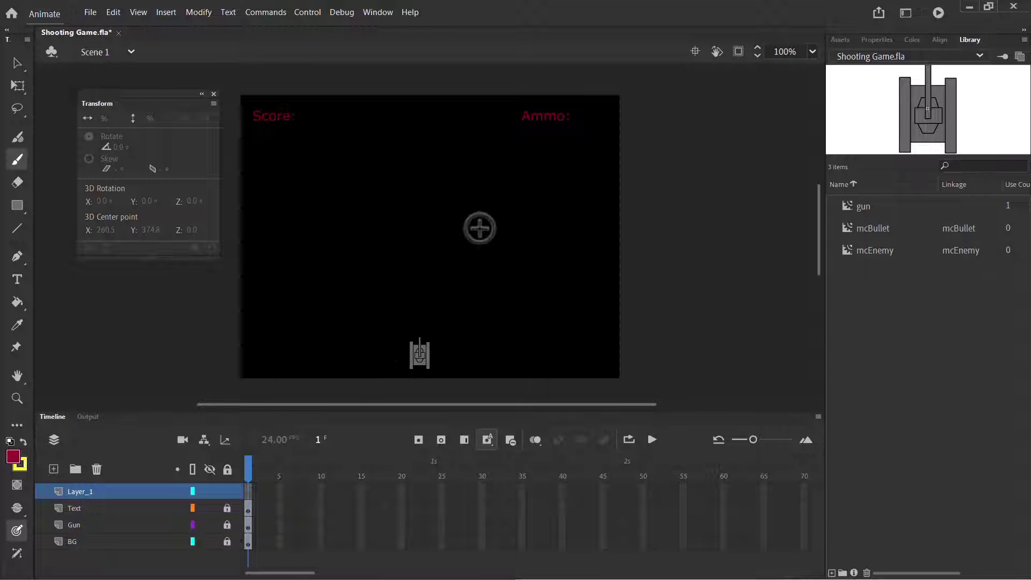
Paint a small, irregular dark red blob near the middle of the stage on the new layer using a smaller brush
key(bracketleft)
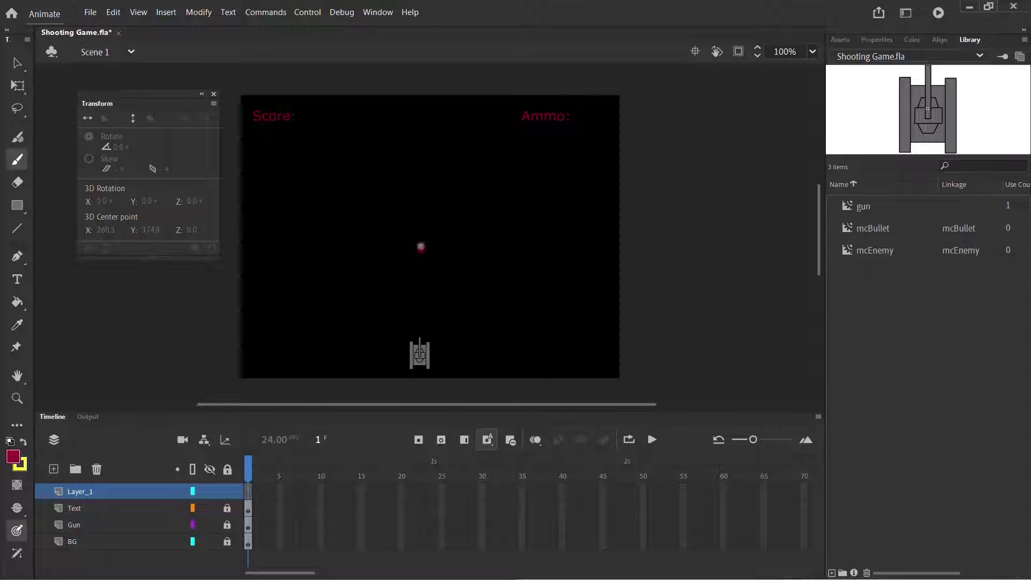
click(421, 249)
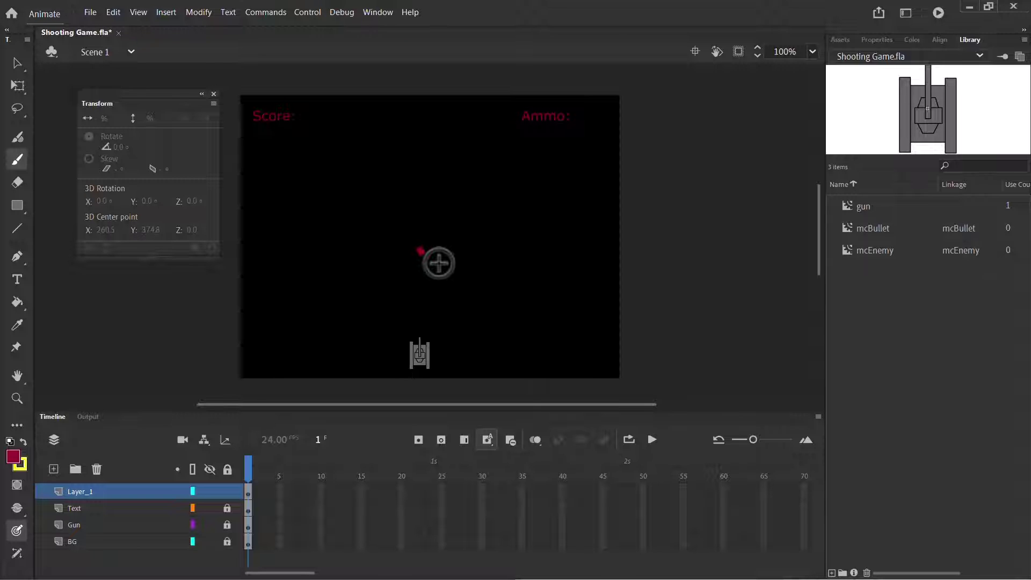
key(ctrl+equal)
key(ctrl+equal)
drag(430, 287, 515, 203)
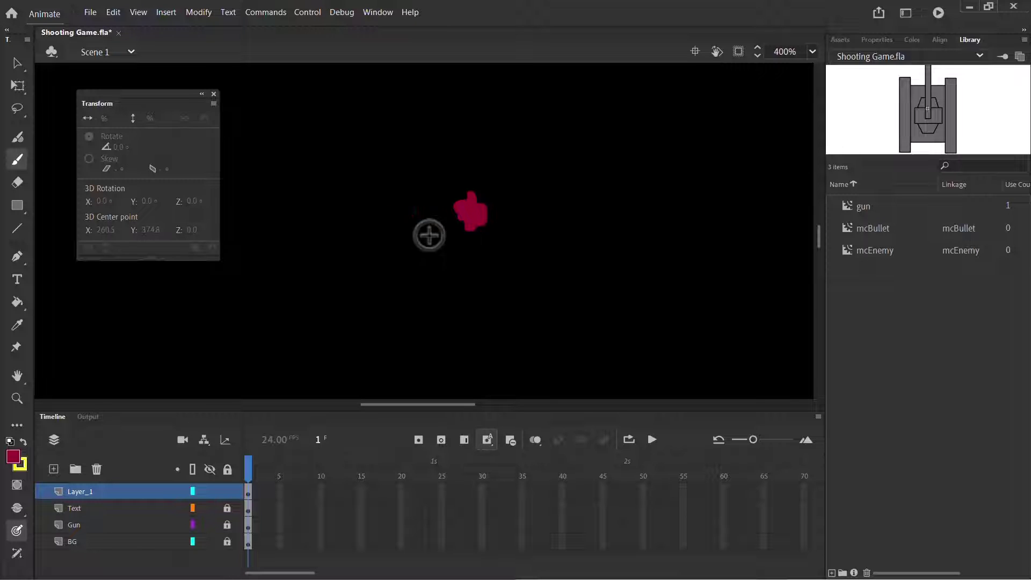
Set the fill colour to yellow and paint a yellow centre and small yellow dabs around the dark red blob's edge
click(13, 456)
click(237, 364)
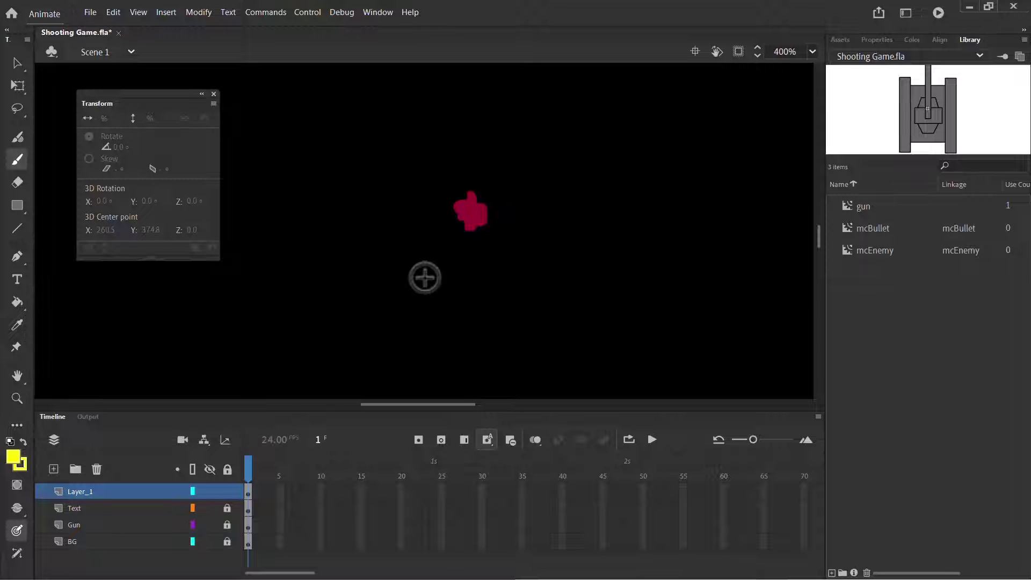
click(470, 215)
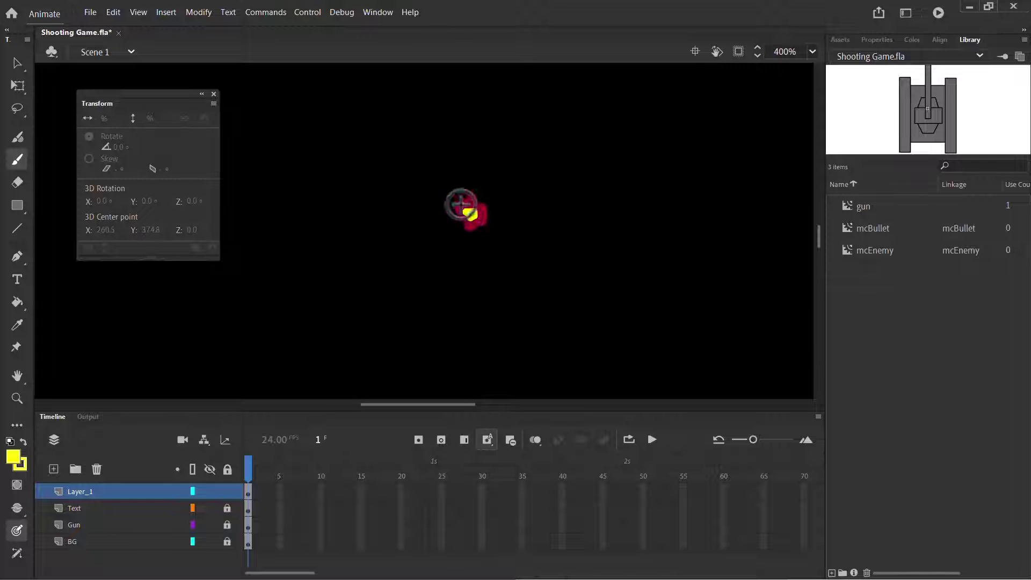
click(478, 202)
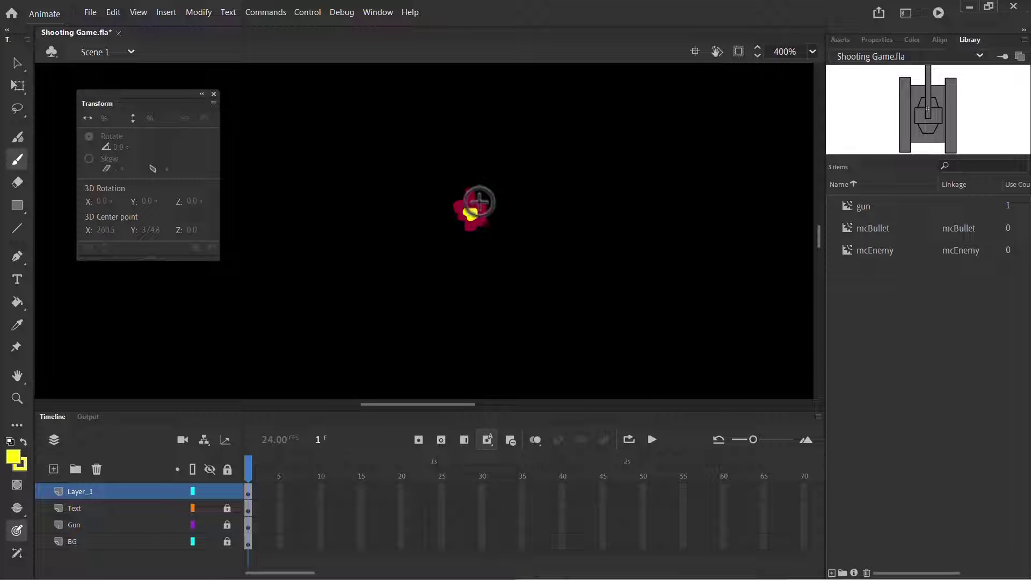
click(488, 216)
click(485, 225)
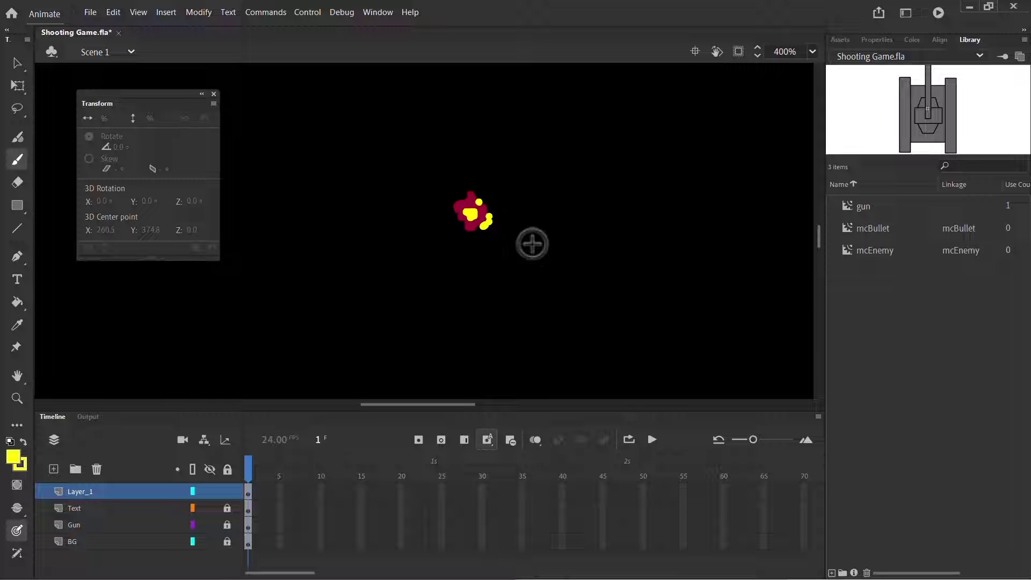
Convert the whole painted blob to a movie clip symbol named mcExplosion, exported for ActionScript with the class mcExplosion
click(18, 63)
drag(433, 184, 505, 253)
right_click(483, 216)
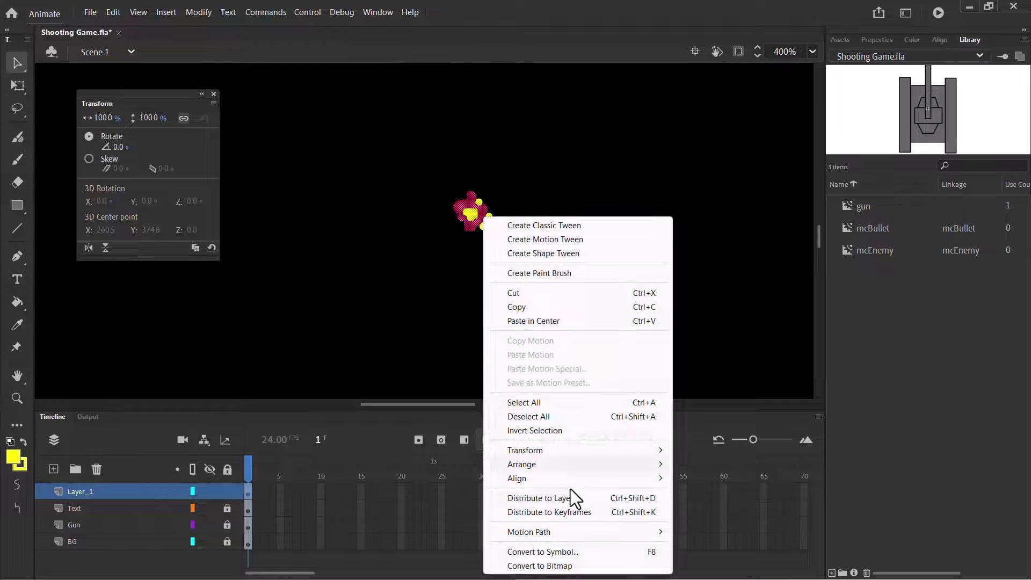
click(563, 553)
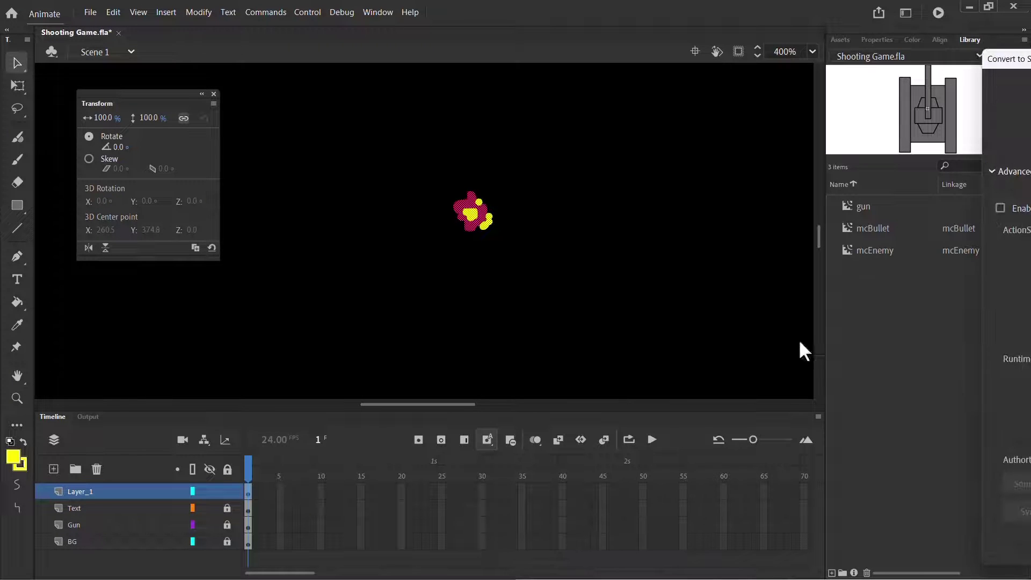
drag(997, 63, 566, 53)
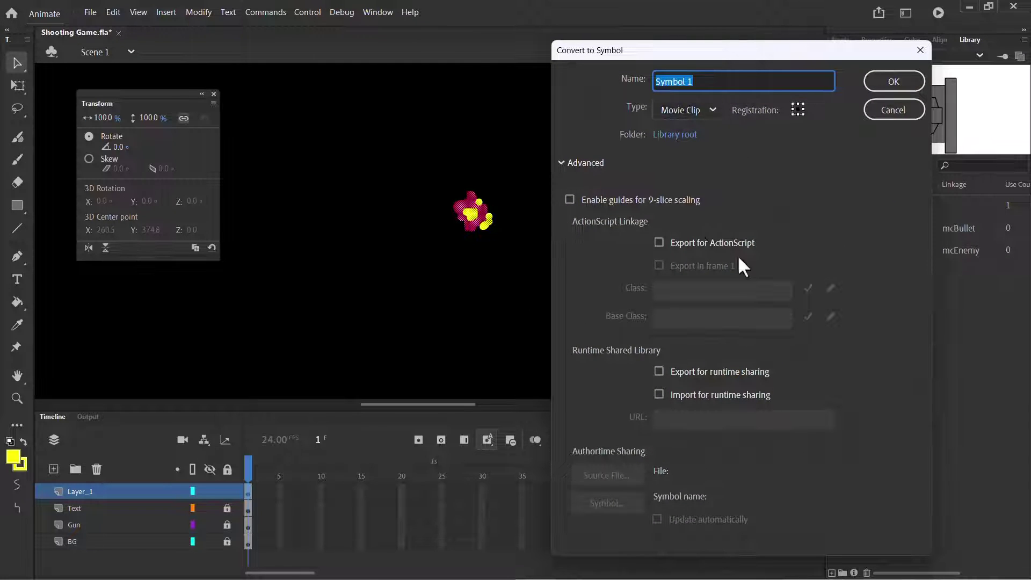
click(688, 243)
click(712, 75)
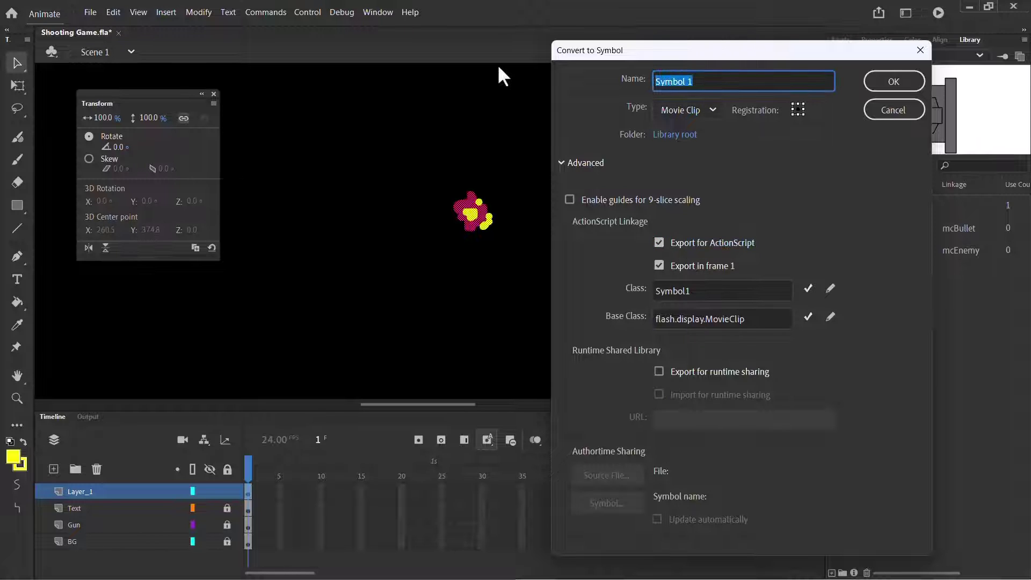
text(mcExplosion)
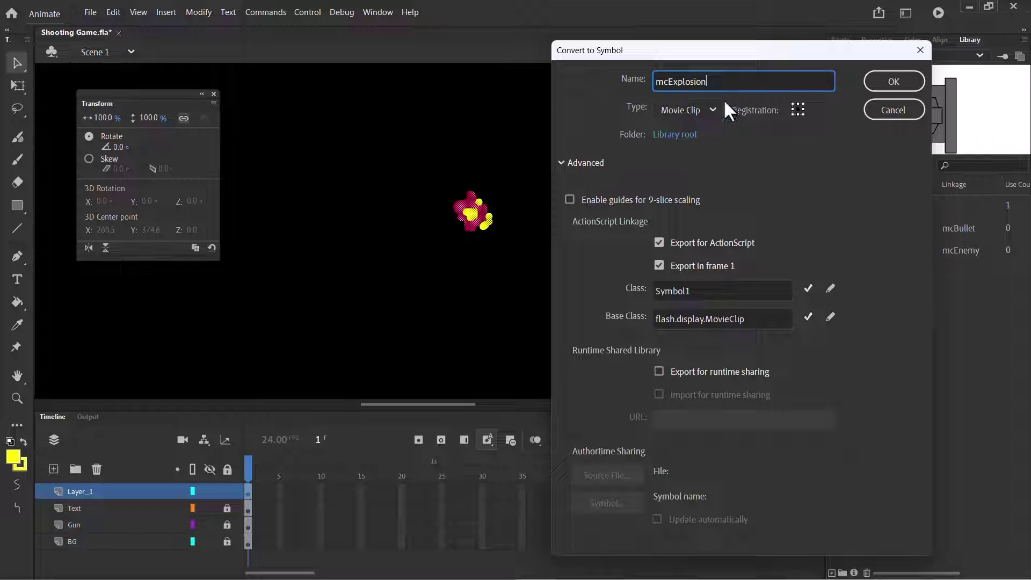
click(697, 289)
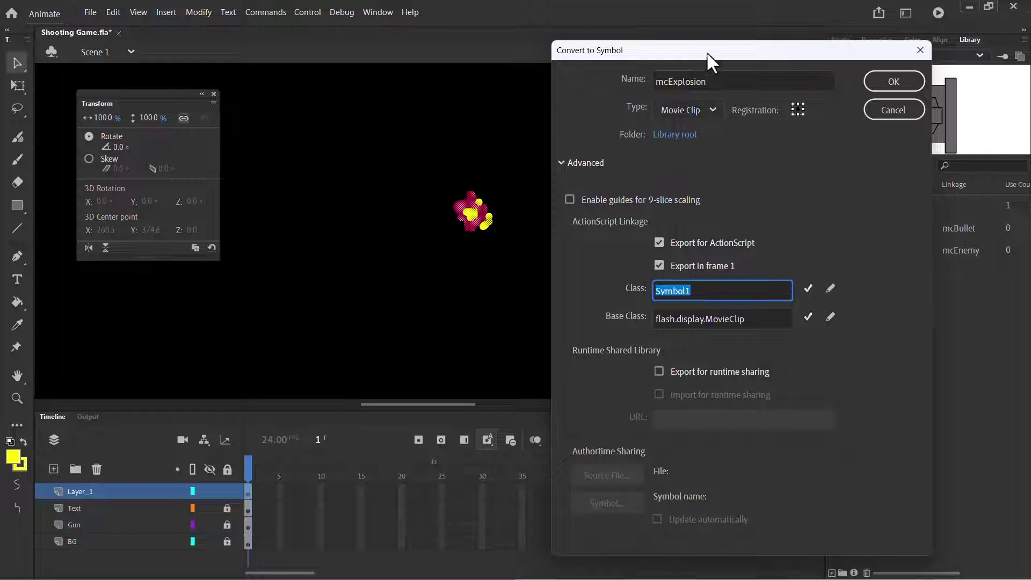
click(719, 80)
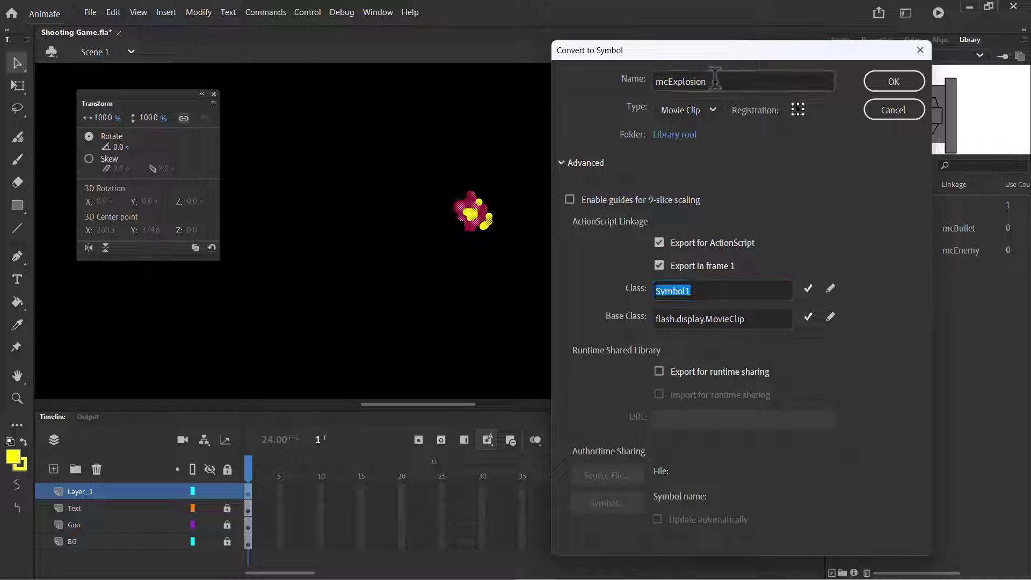
click(574, 77)
click(891, 82)
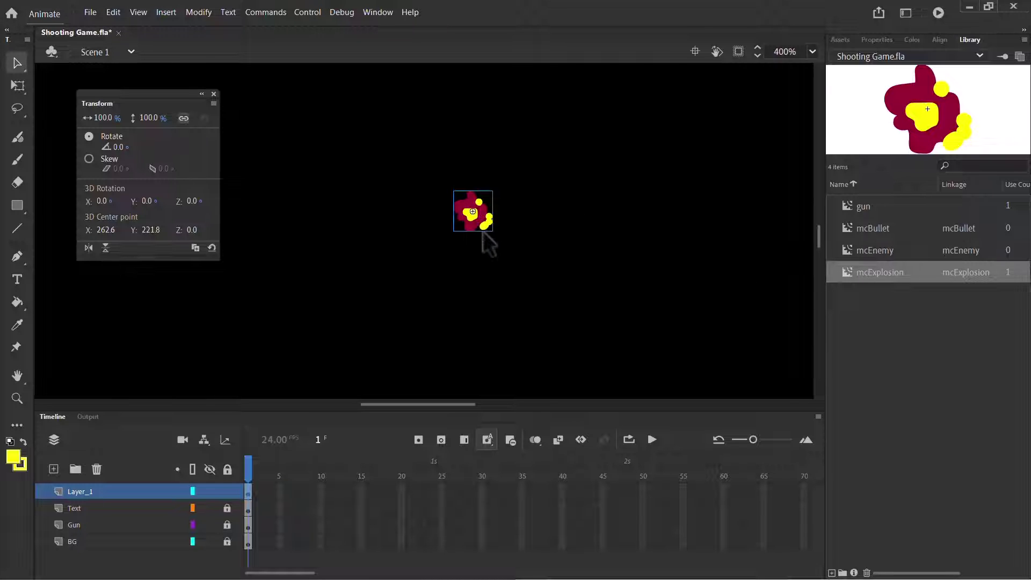
Open the mcExplosion instance on the stage for editing and insert a keyframe at frame 2
key(ctrl+minus)
key(ctrl+minus)
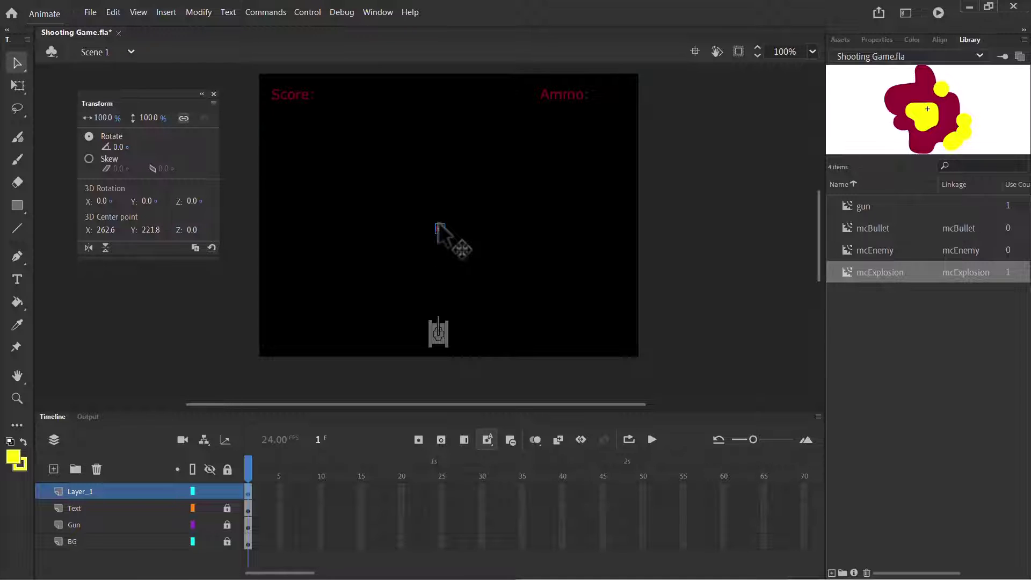
key(ctrl+equal)
key(ctrl+equal)
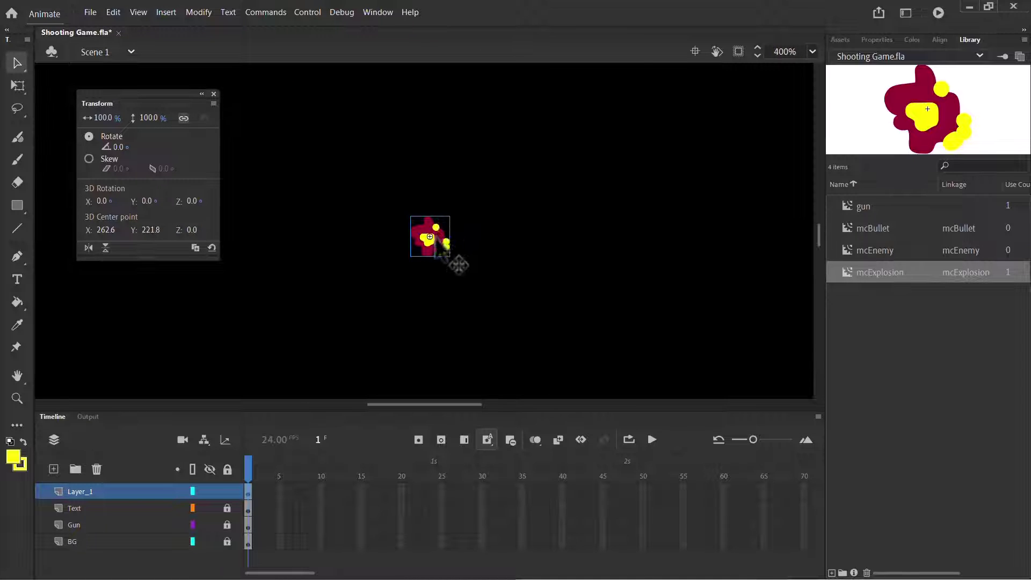
right_click(440, 242)
key(Escape)
double_click(437, 251)
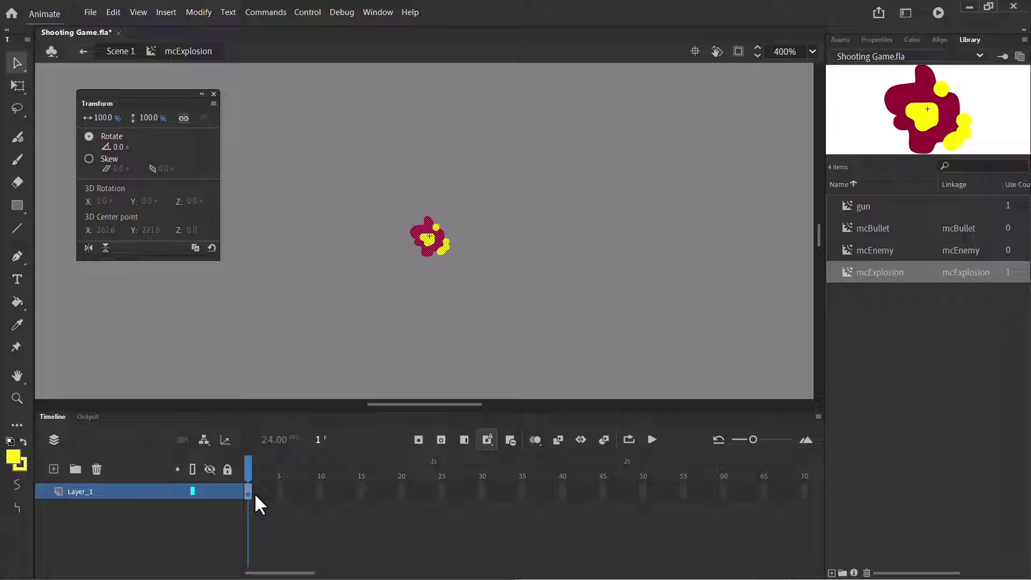
key(XF86AudioLowerVolume)
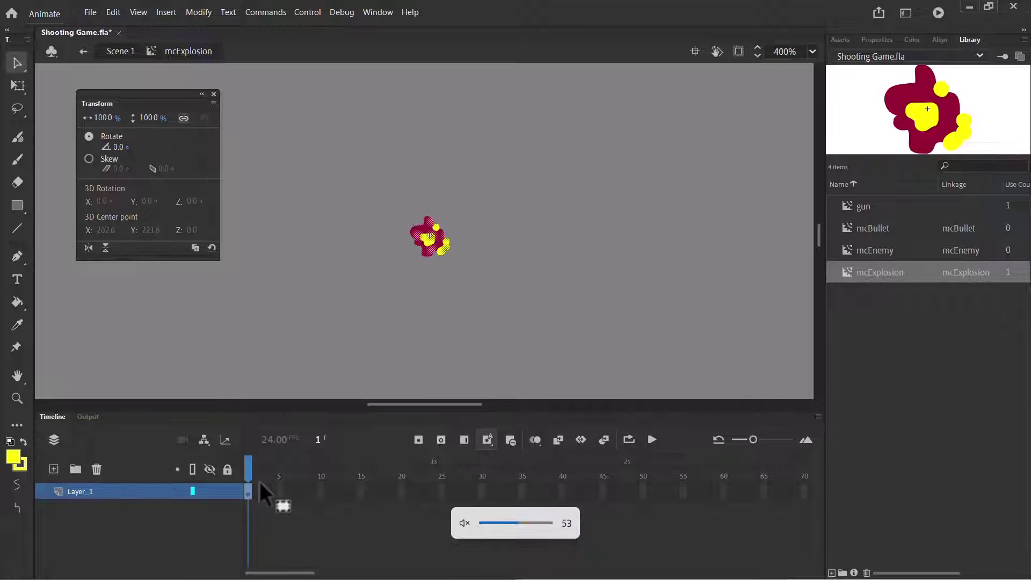
key(F6)
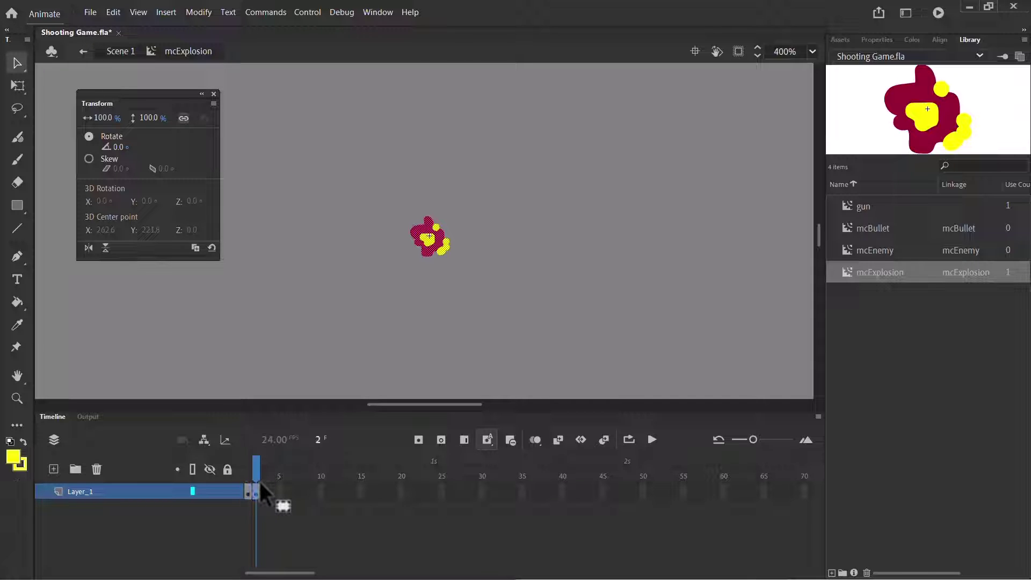
key(XF86AudioLowerVolume)
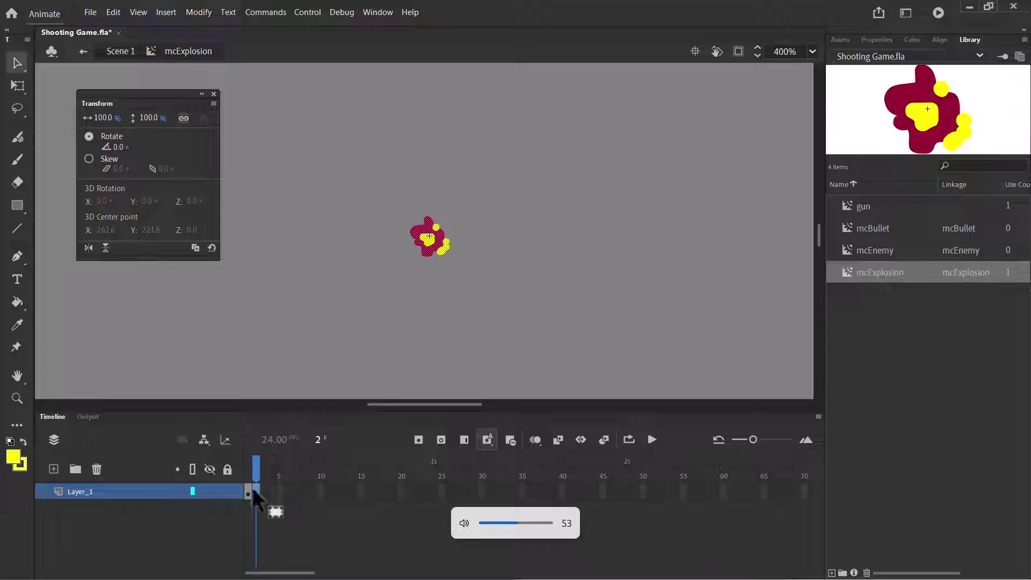
On frame 2, paint a larger jagged yellow burst over the explosion and fill its centre with a red core
click(17, 159)
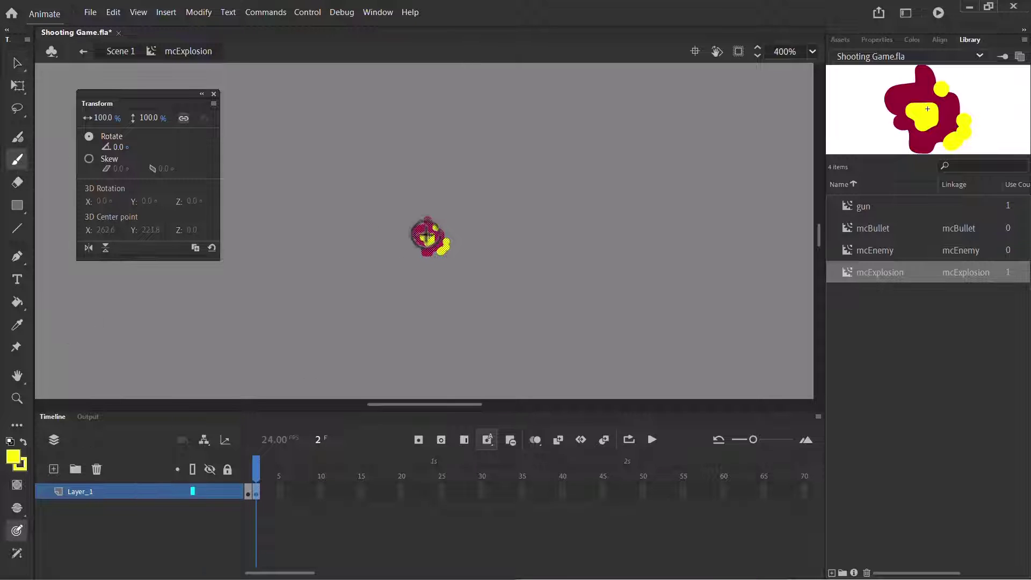
mouse_move(425, 241)
mouse_down()
mouse_move(454, 236)
mouse_move(435, 260)
mouse_move(401, 250)
mouse_move(409, 215)
mouse_move(428, 202)
mouse_move(442, 208)
mouse_move(445, 229)
mouse_move(438, 245)
mouse_move(422, 239)
mouse_up()
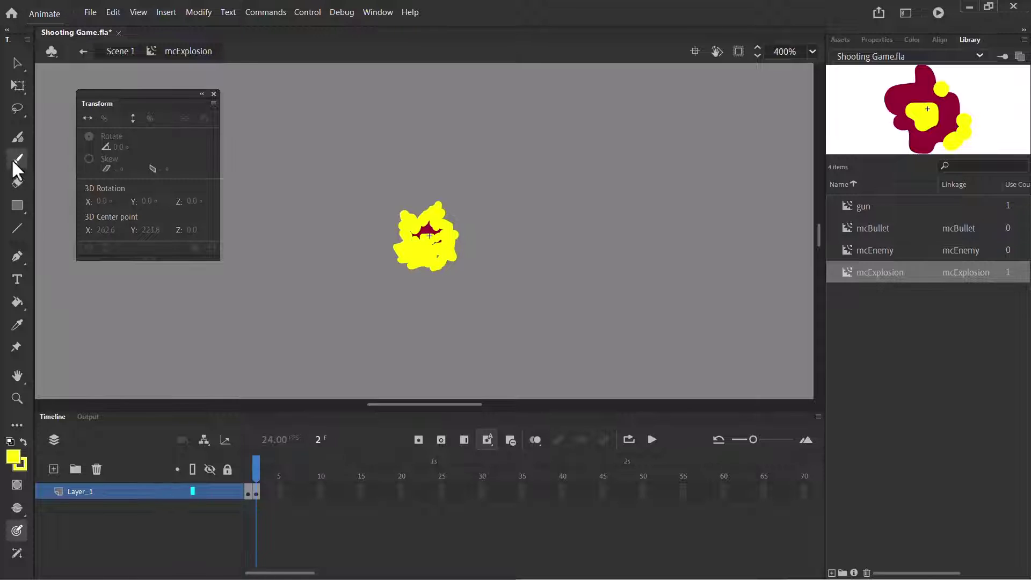
click(13, 457)
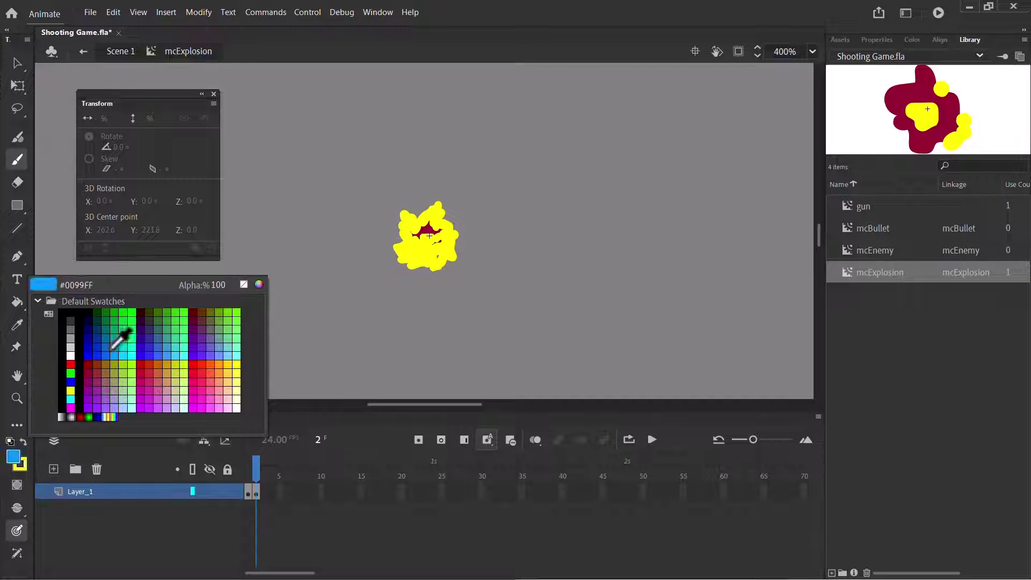
click(71, 364)
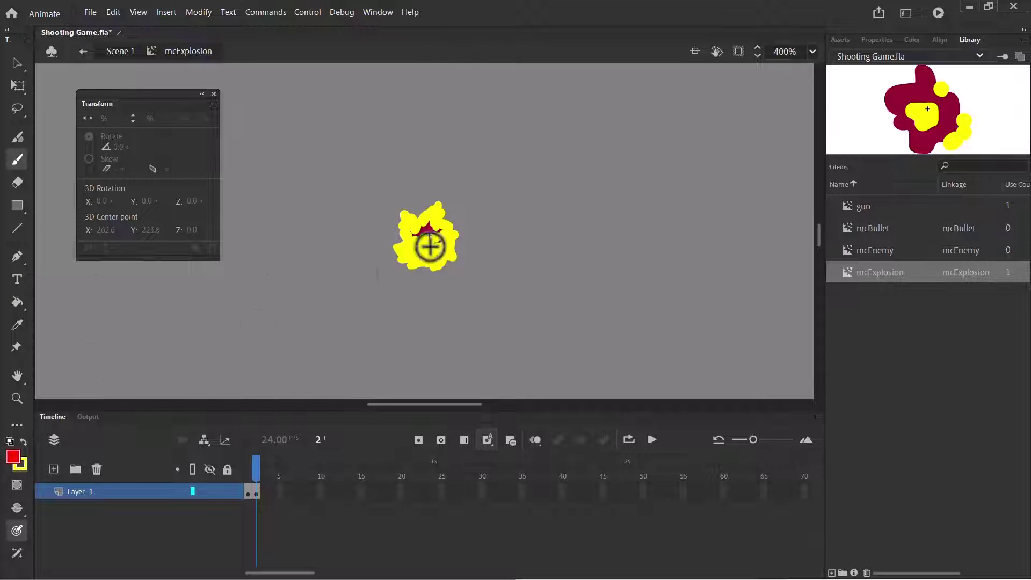
mouse_move(427, 236)
mouse_down()
mouse_move(433, 245)
mouse_move(414, 235)
mouse_move(429, 219)
mouse_move(440, 244)
mouse_move(414, 242)
mouse_up()
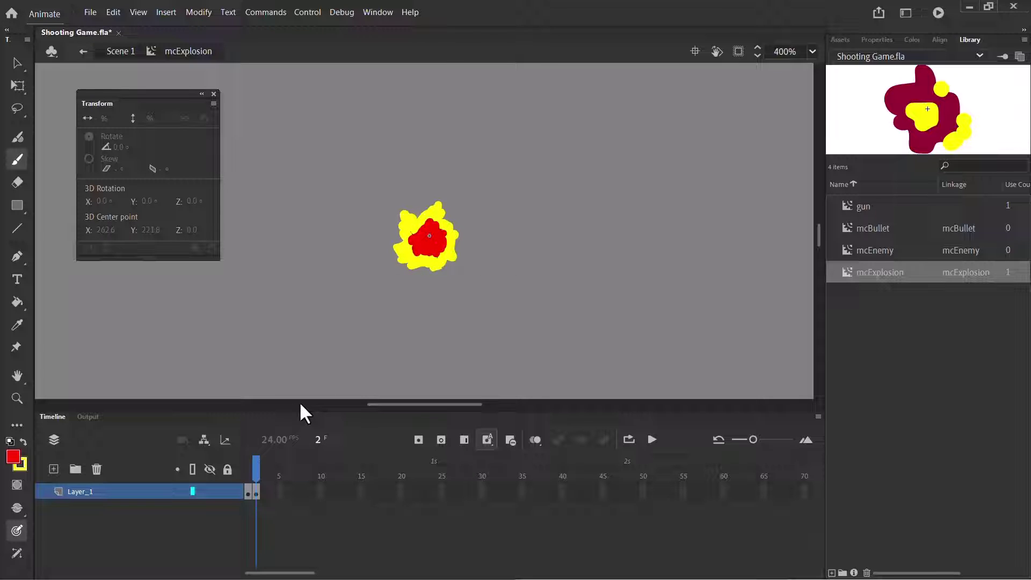
Insert a keyframe at frame 3, then paint long yellow spikes outward from the explosion and a larger jagged red core over its centre
key(F6)
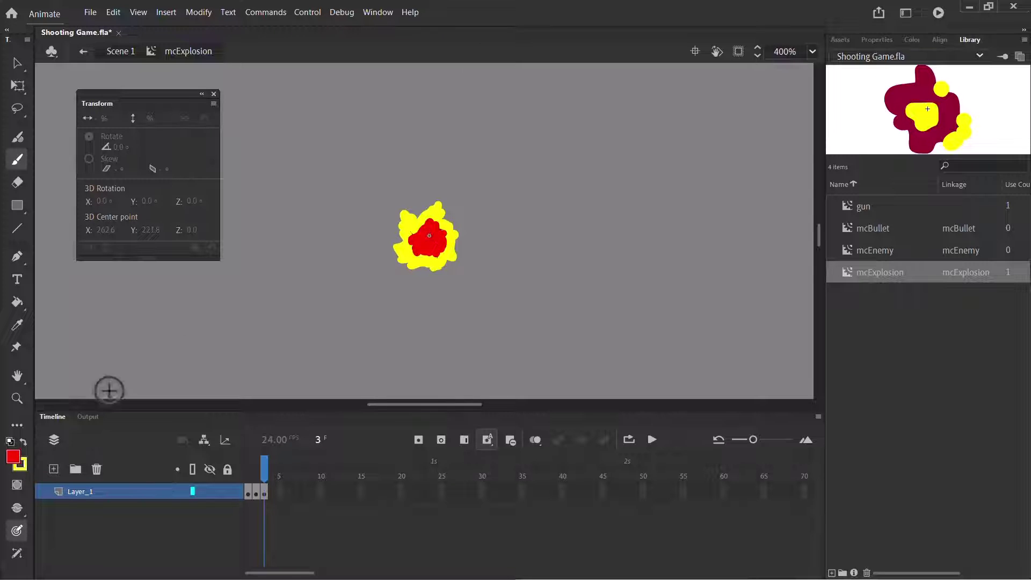
click(23, 442)
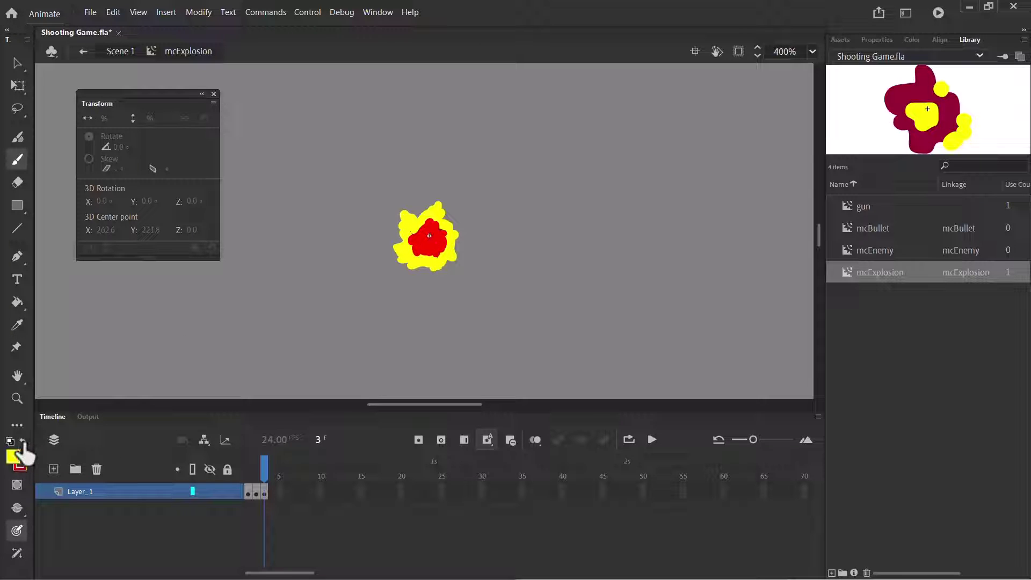
mouse_move(451, 230)
mouse_down()
mouse_move(458, 192)
mouse_move(446, 229)
mouse_move(492, 218)
mouse_move(455, 221)
mouse_move(452, 234)
mouse_move(485, 255)
mouse_move(457, 242)
mouse_move(468, 269)
mouse_move(453, 254)
mouse_move(457, 274)
mouse_move(447, 268)
mouse_move(440, 287)
mouse_move(439, 273)
mouse_move(412, 287)
mouse_move(397, 280)
mouse_move(387, 266)
mouse_move(399, 249)
mouse_move(399, 198)
mouse_move(385, 166)
mouse_move(415, 213)
mouse_move(404, 244)
mouse_move(352, 245)
mouse_move(411, 260)
mouse_move(349, 246)
mouse_move(406, 246)
mouse_move(412, 277)
mouse_move(402, 317)
mouse_move(441, 257)
mouse_up()
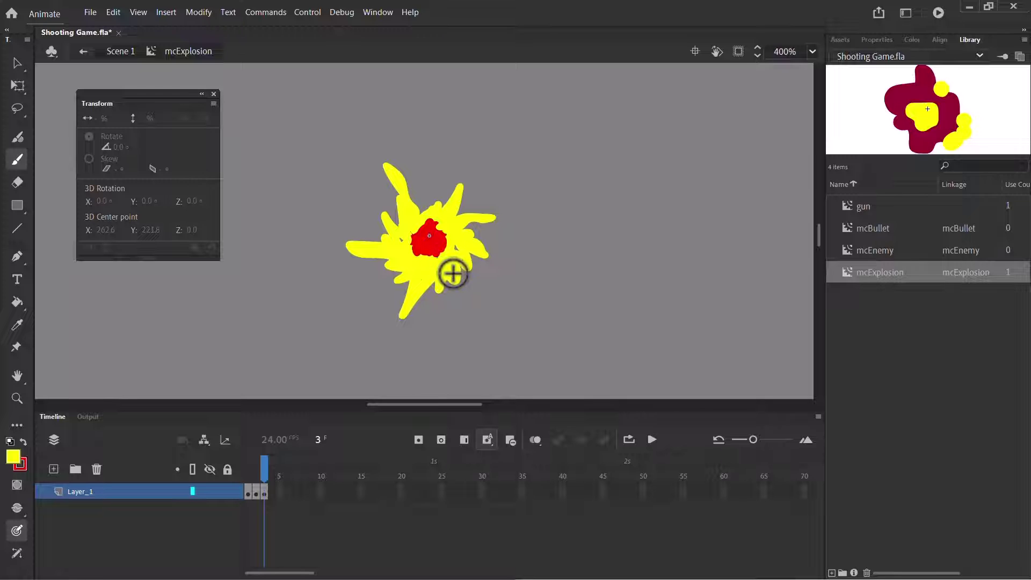
drag(404, 241, 401, 242)
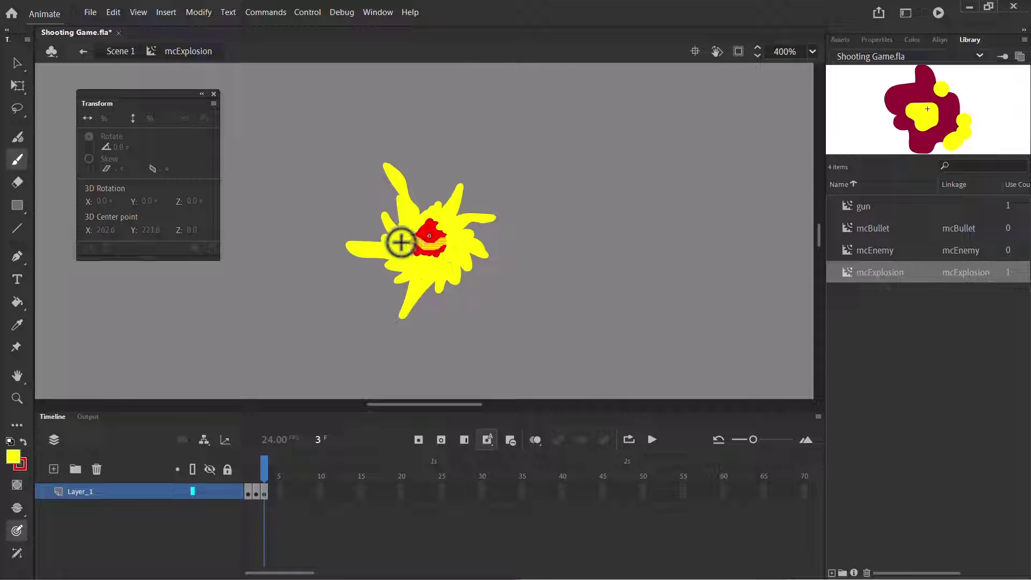
click(23, 443)
mouse_move(416, 246)
mouse_down()
mouse_move(396, 247)
mouse_move(453, 247)
mouse_move(450, 232)
mouse_move(413, 229)
mouse_move(404, 243)
mouse_move(446, 253)
mouse_move(420, 260)
mouse_move(418, 280)
mouse_up()
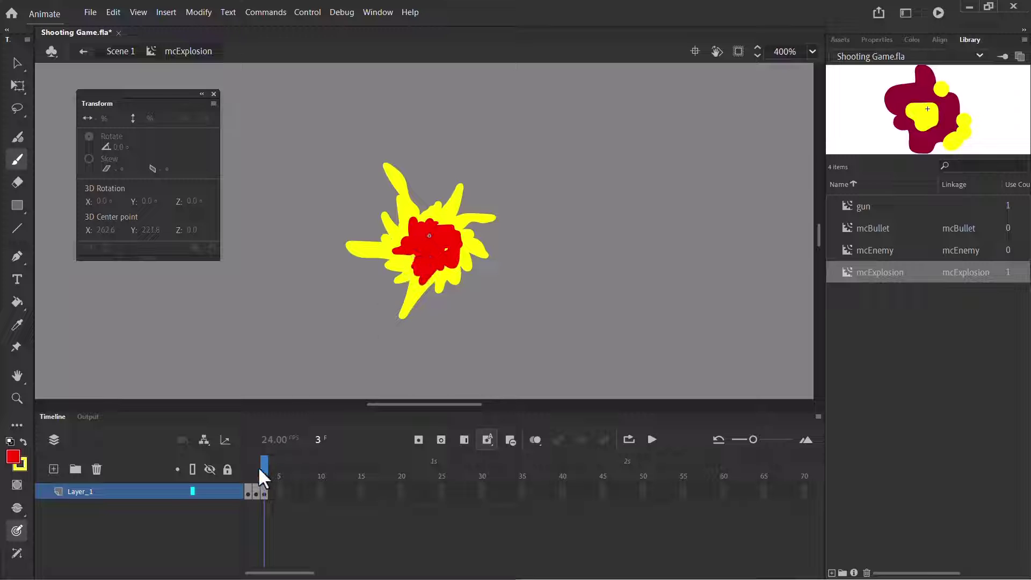
Insert a keyframe at frame 4 and set the fill colour to dark red
mouse_move(259, 468)
mouse_down()
mouse_move(226, 462)
mouse_move(278, 471)
mouse_up()
click(274, 490)
key(F6)
mouse_move(400, 250)
mouse_down()
mouse_move(379, 240)
mouse_move(389, 239)
mouse_move(343, 239)
mouse_move(415, 267)
mouse_up()
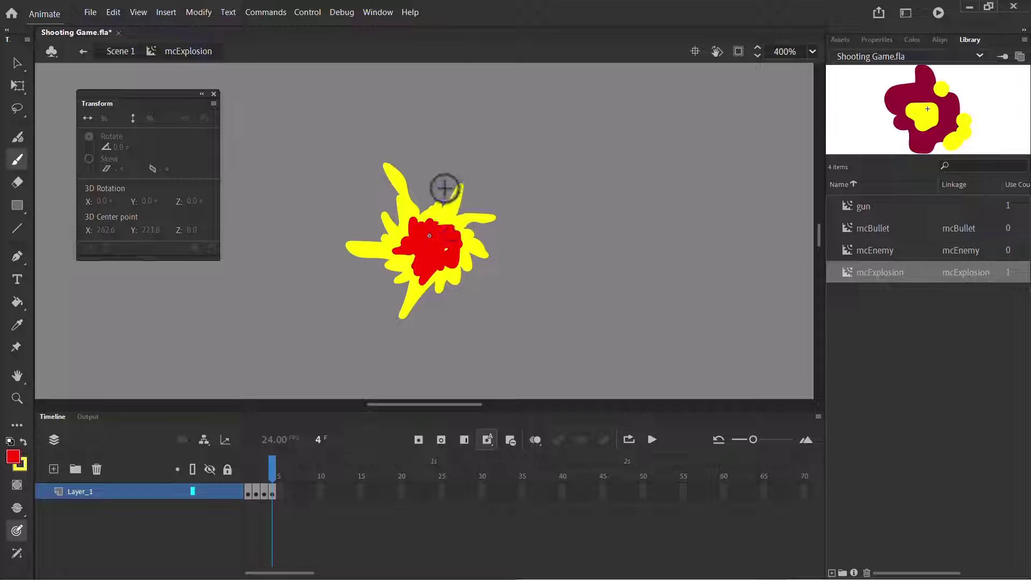
click(13, 456)
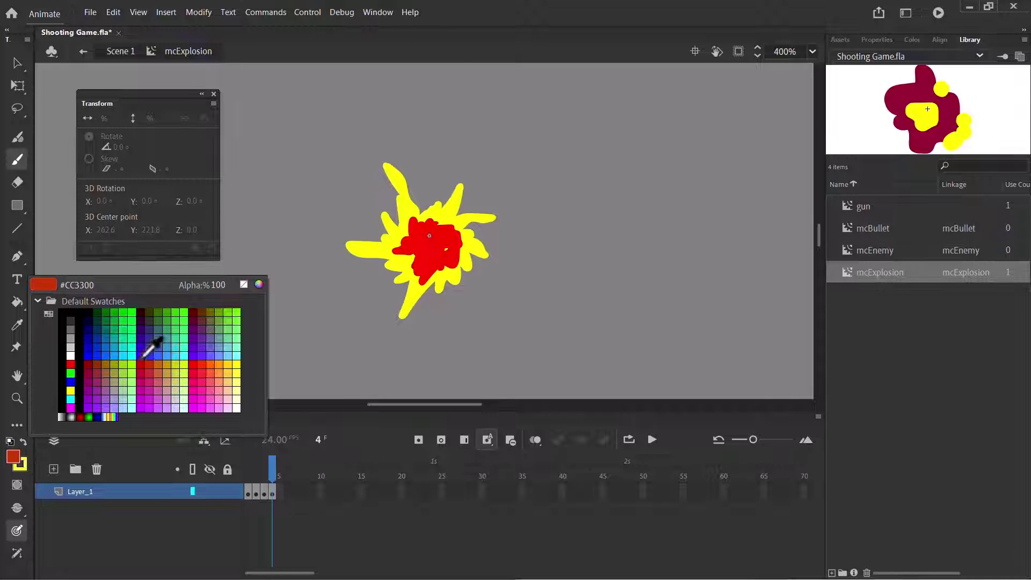
click(89, 365)
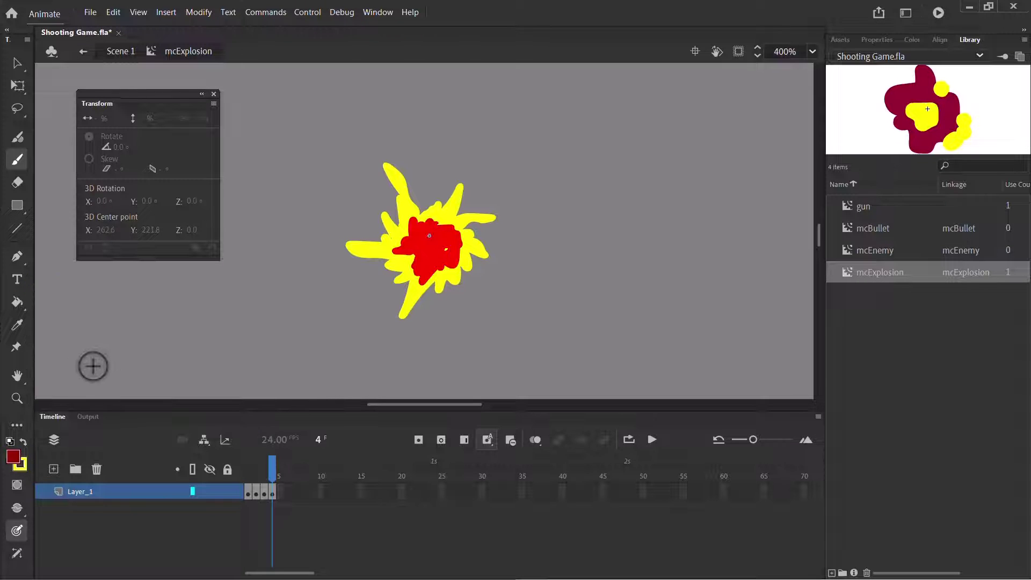
Delete the copied burst artwork from frame 4 and turn on onion skinning
click(272, 493)
click(265, 494)
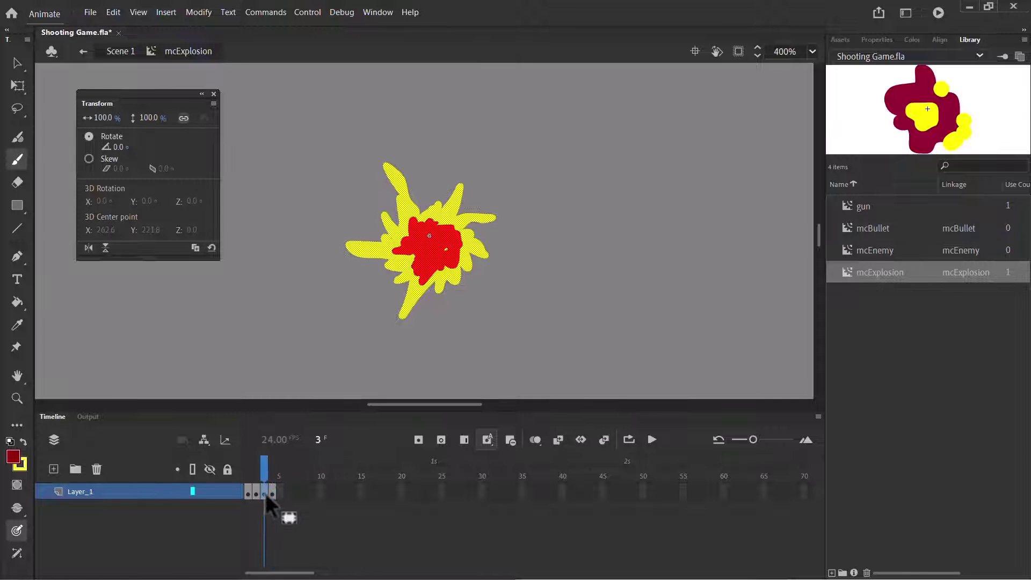
click(271, 491)
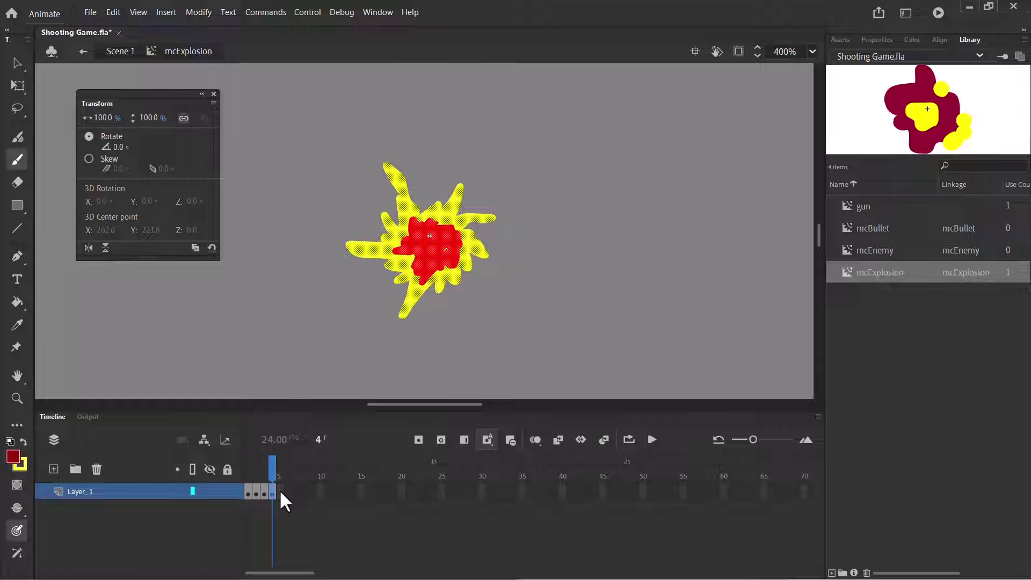
key(Delete)
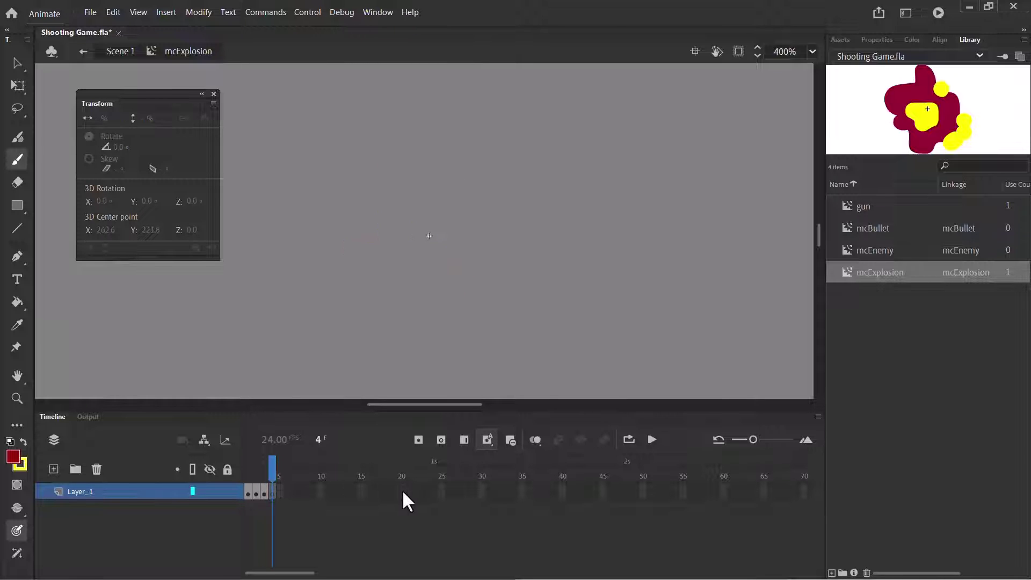
click(536, 439)
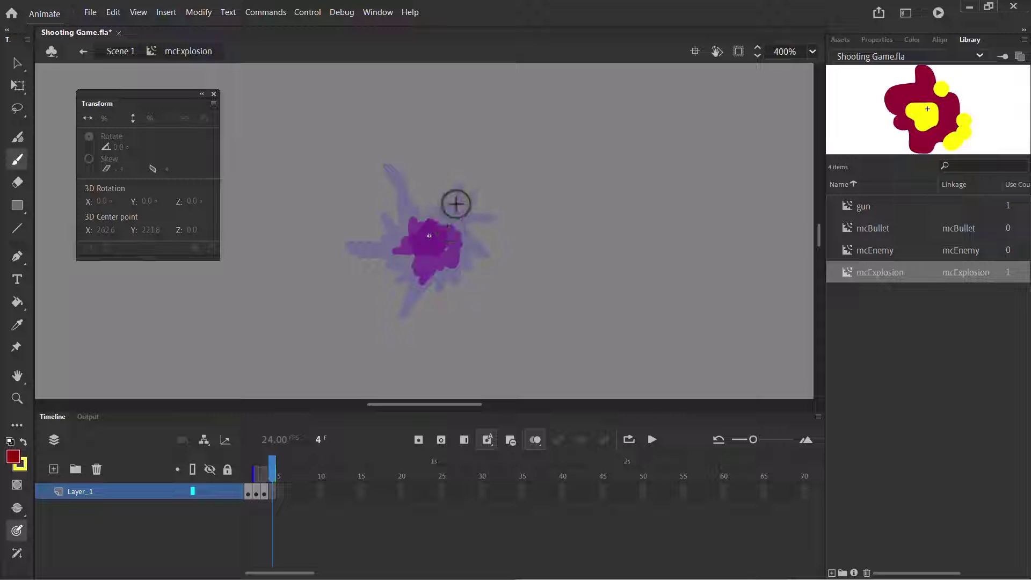
On frame 4, paint seven dark red blobs in a ring around the onion-skinned burst and scrub through the frames
click(391, 183)
drag(390, 183, 452, 178)
mouse_move(486, 210)
mouse_down()
mouse_move(508, 214)
mouse_move(490, 214)
mouse_move(500, 221)
mouse_up()
drag(494, 262, 493, 268)
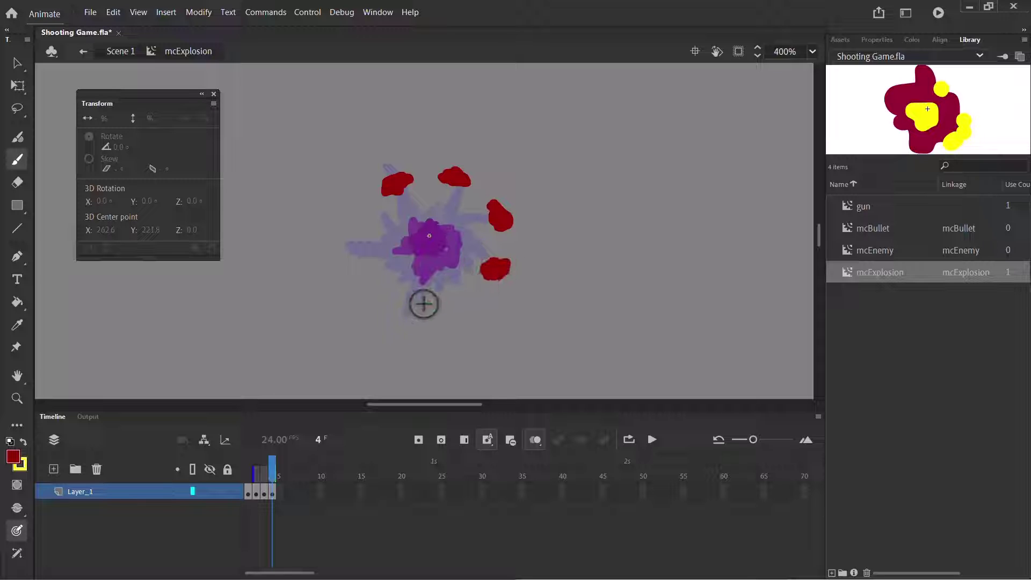
mouse_move(424, 304)
mouse_down()
mouse_move(442, 310)
mouse_move(445, 299)
mouse_move(417, 320)
mouse_move(421, 308)
mouse_move(430, 321)
mouse_move(439, 308)
mouse_move(419, 316)
mouse_move(385, 290)
mouse_move(391, 302)
mouse_move(354, 228)
mouse_move(359, 243)
mouse_move(359, 235)
mouse_up()
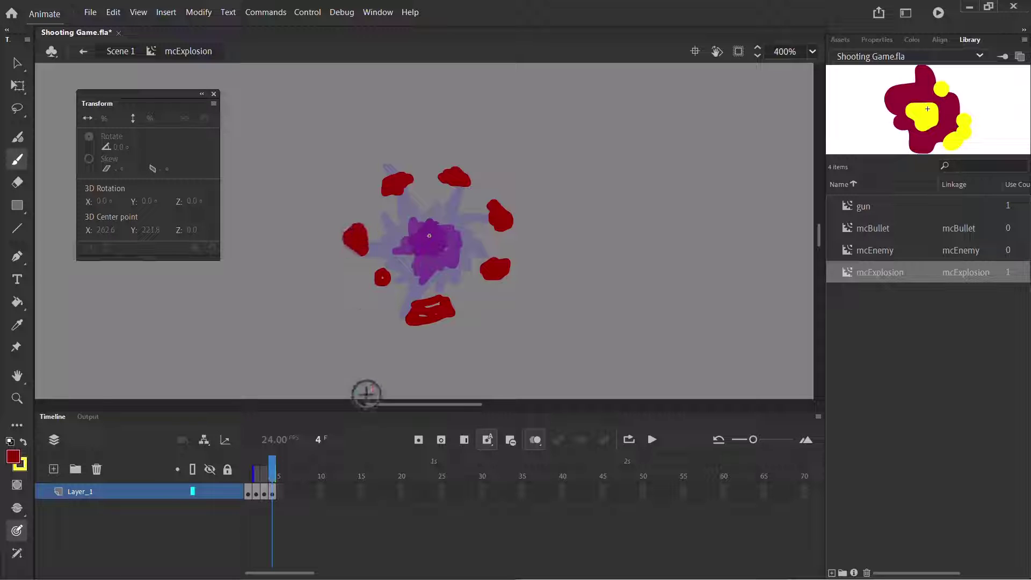
click(245, 472)
drag(244, 473, 274, 475)
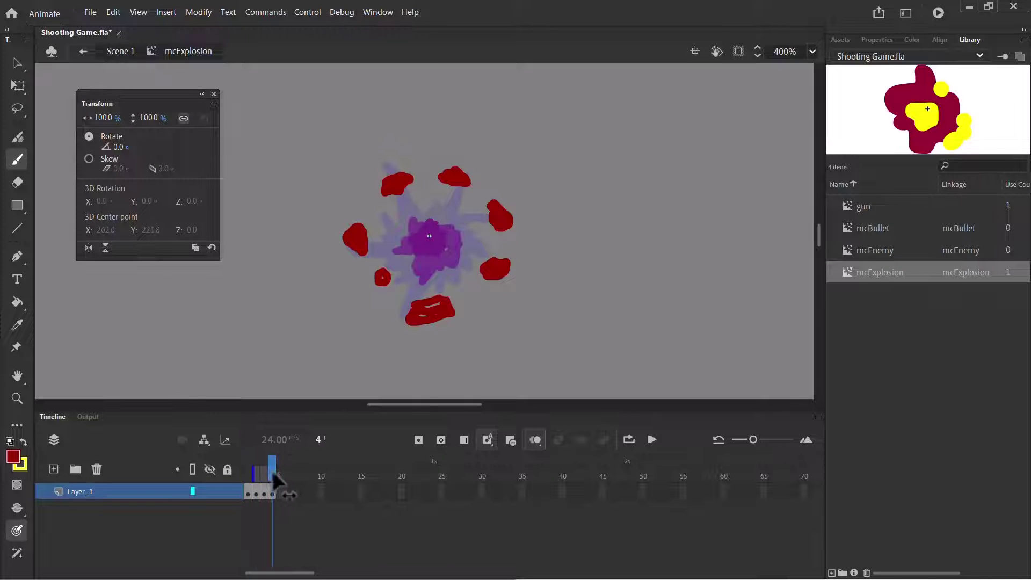
Add an empty frame 5 and paint seven dark red outlined fragments slightly farther out than the frame 4 blobs
click(278, 488)
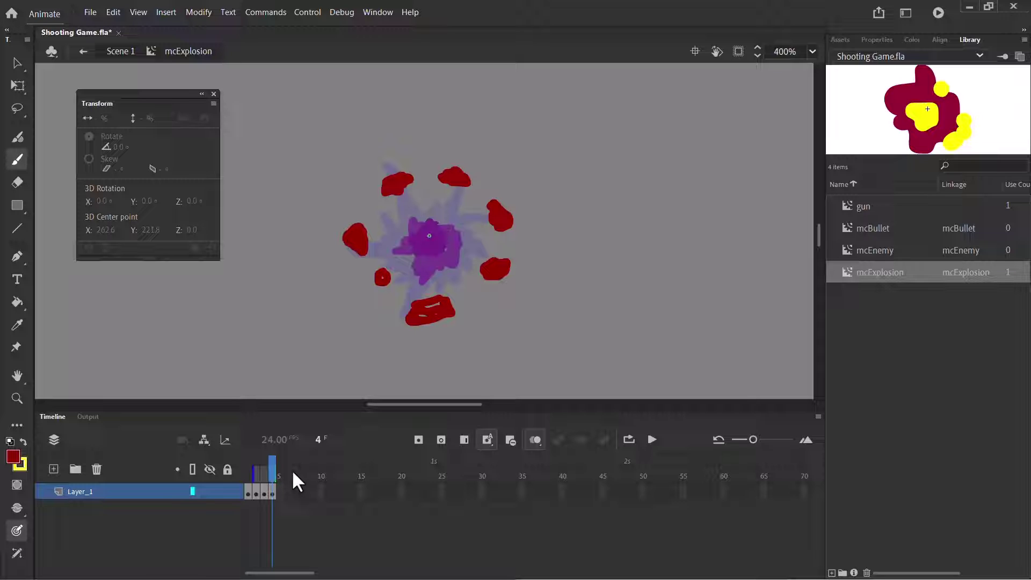
key(F6)
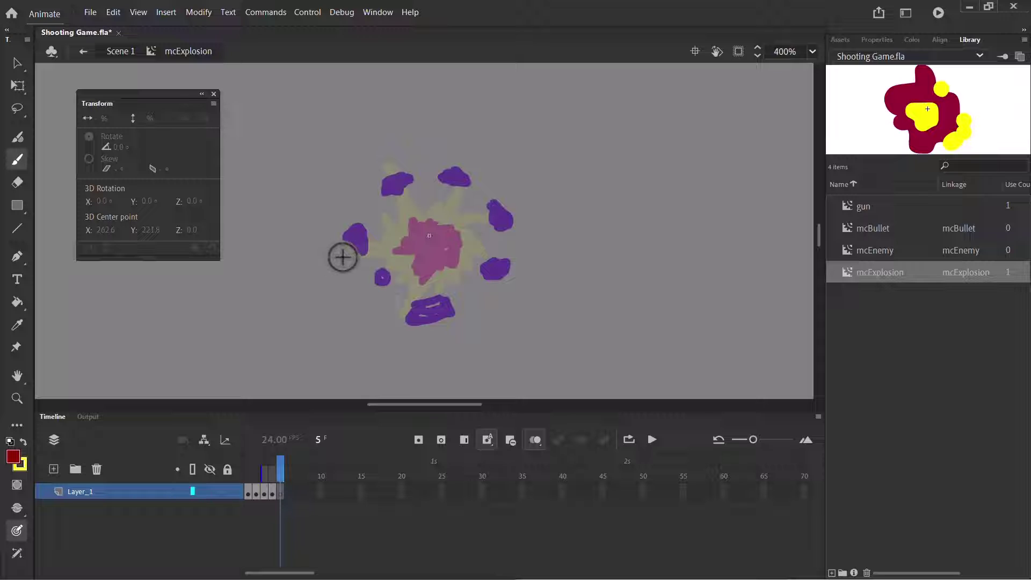
mouse_move(356, 254)
mouse_down()
mouse_move(359, 235)
mouse_move(340, 226)
mouse_move(337, 245)
mouse_move(356, 257)
mouse_move(361, 290)
mouse_move(379, 291)
mouse_move(368, 280)
mouse_move(414, 306)
mouse_move(408, 329)
mouse_move(453, 323)
mouse_move(436, 300)
mouse_move(408, 320)
mouse_up()
mouse_move(478, 280)
mouse_down()
mouse_move(499, 294)
mouse_move(508, 283)
mouse_move(497, 269)
mouse_move(483, 277)
mouse_move(507, 228)
mouse_move(501, 197)
mouse_move(517, 203)
mouse_move(501, 221)
mouse_up()
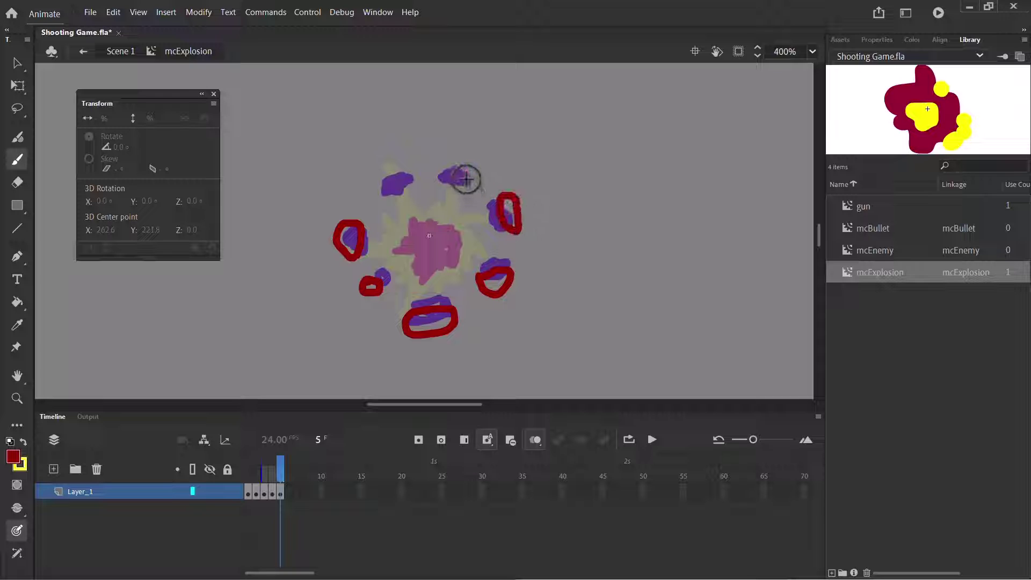
mouse_move(462, 174)
mouse_down()
mouse_move(444, 161)
mouse_move(460, 154)
mouse_move(472, 172)
mouse_move(439, 167)
mouse_move(380, 184)
mouse_move(380, 169)
mouse_move(407, 177)
mouse_up()
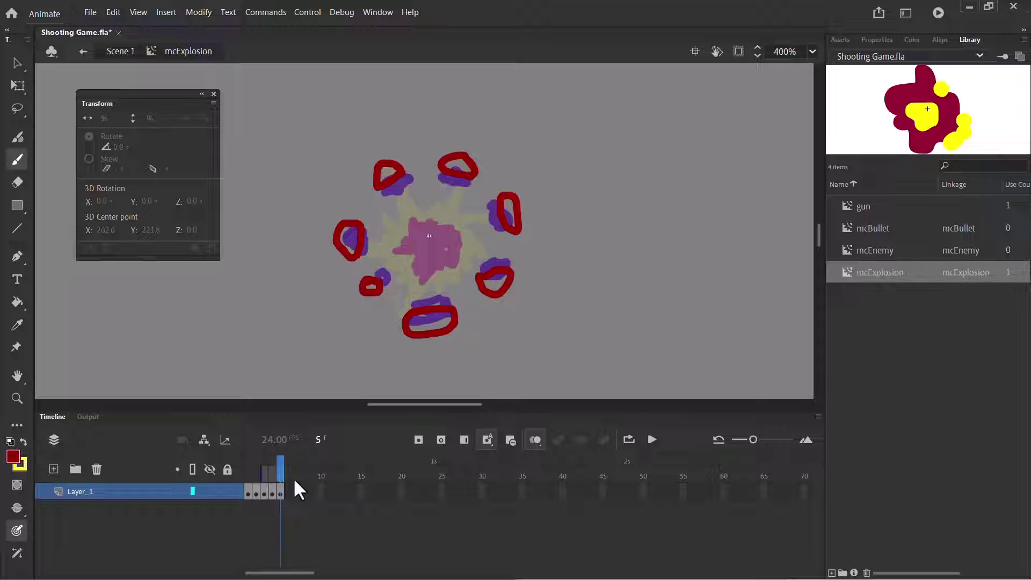
Insert a blank keyframe at frame 6 and set the fill colour to orange-yellow
key(F7)
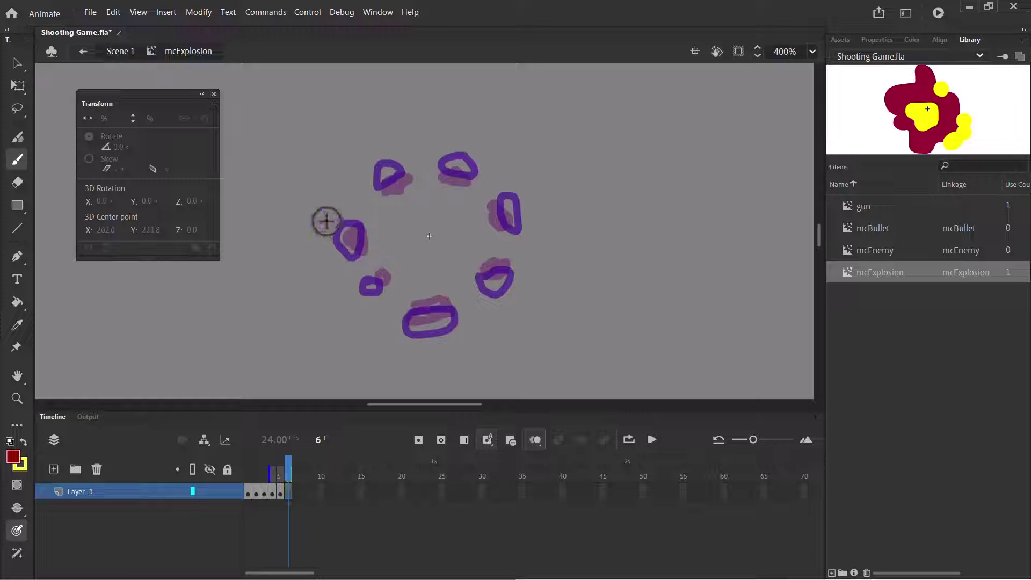
mouse_move(331, 226)
mouse_down()
mouse_move(346, 240)
mouse_move(339, 225)
mouse_up()
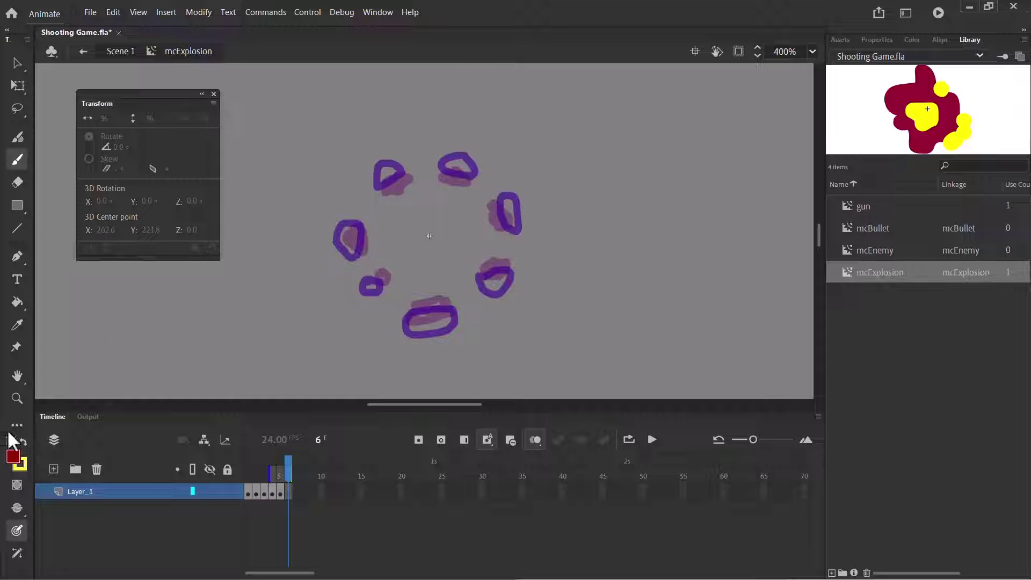
click(16, 457)
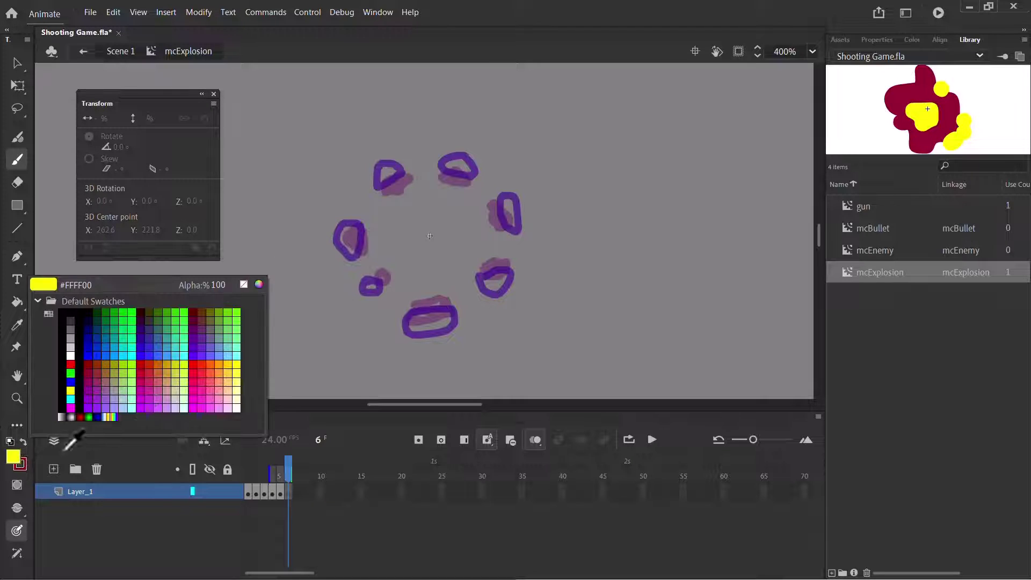
click(183, 363)
click(15, 463)
click(231, 374)
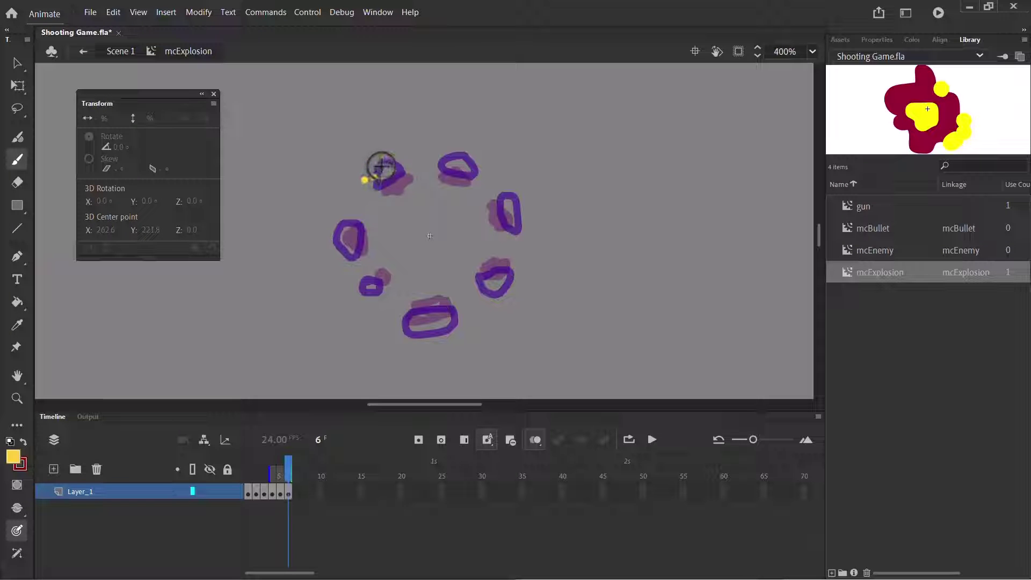
On frame 6, dab small orange-yellow dots along the outer edges of all seven onion-skinned fragments
mouse_move(390, 168)
mouse_down()
mouse_move(451, 152)
mouse_move(480, 161)
mouse_up()
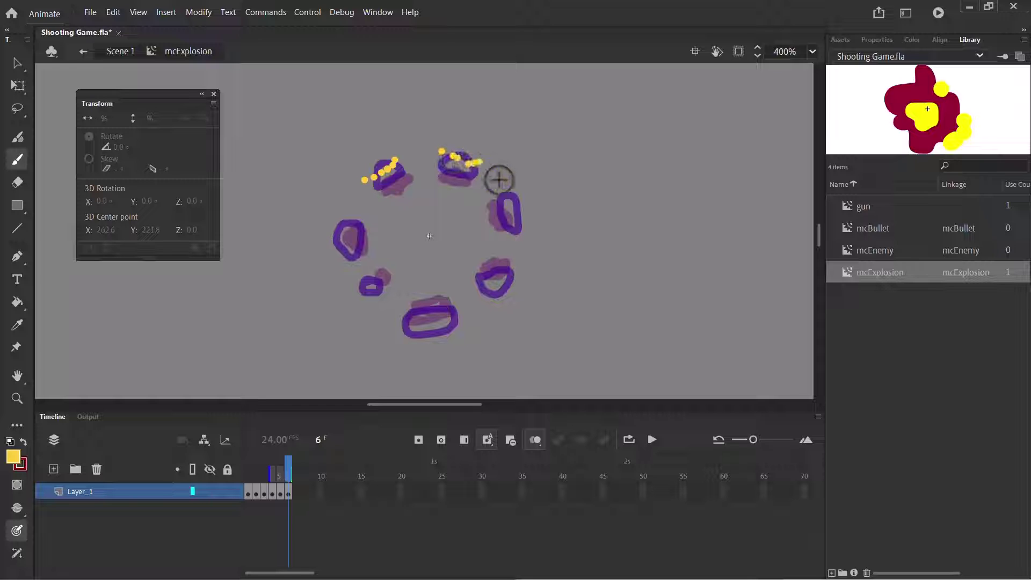
click(521, 194)
drag(515, 210, 527, 227)
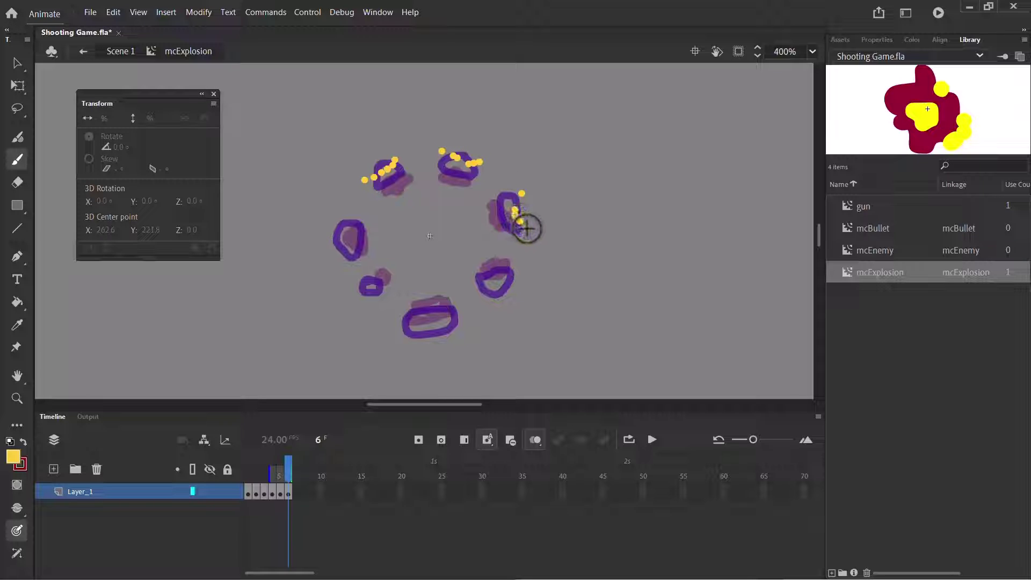
click(516, 287)
drag(502, 290, 497, 309)
click(450, 340)
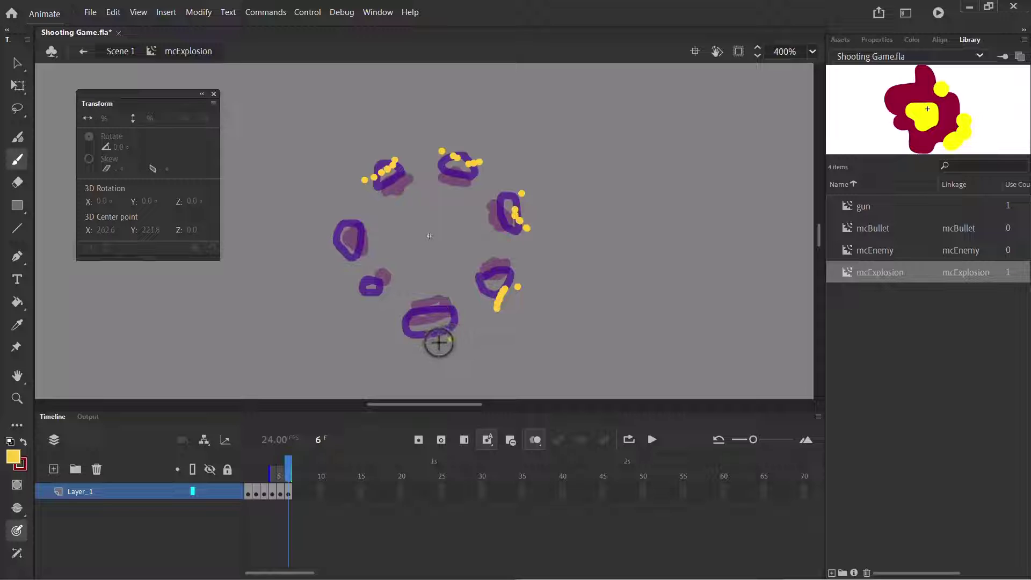
drag(431, 341, 411, 347)
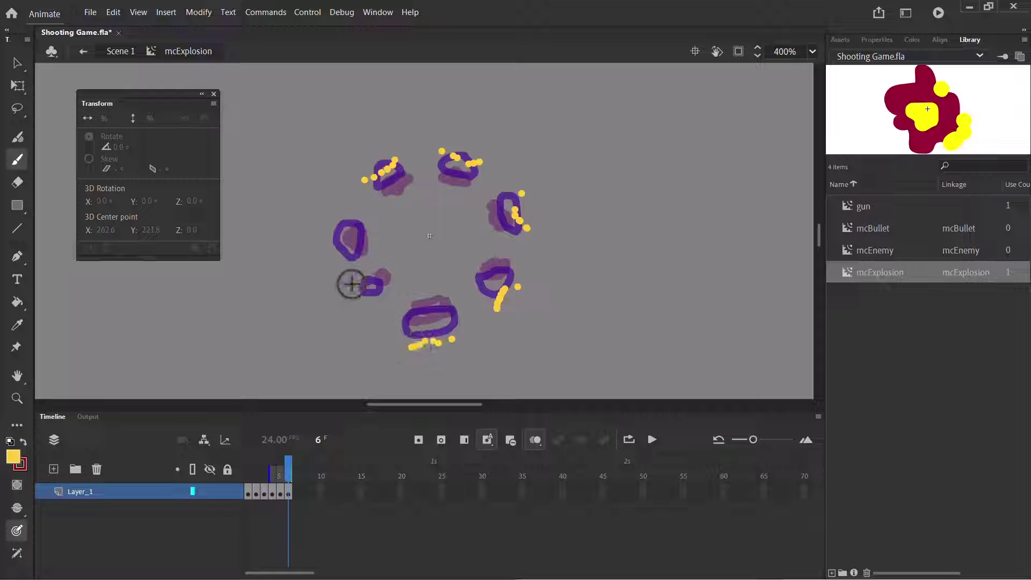
drag(364, 299, 357, 296)
mouse_move(329, 261)
mouse_down()
mouse_move(331, 244)
mouse_move(313, 223)
mouse_up()
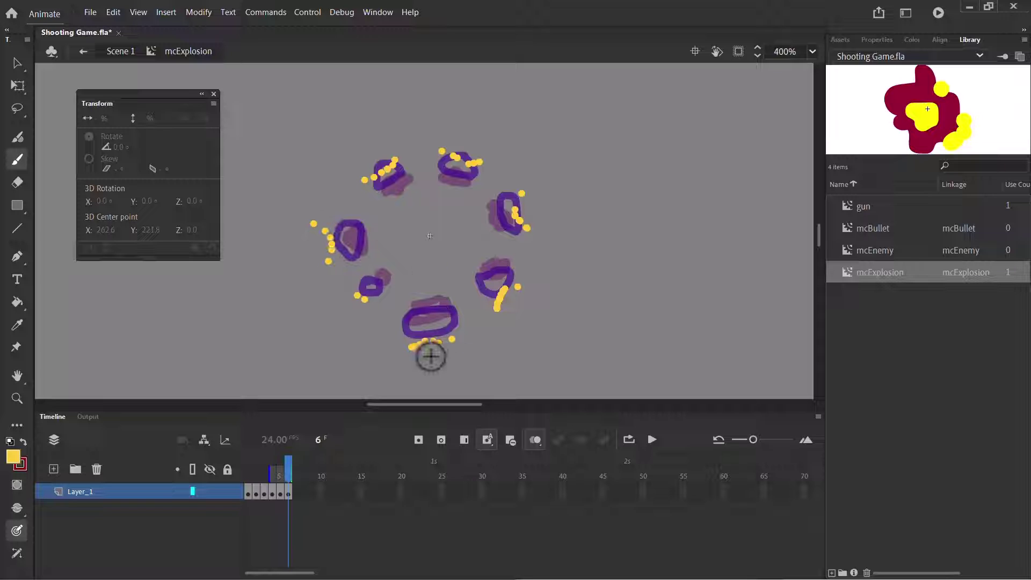
Turn off onion skinning and play the explosion animation several times
click(535, 440)
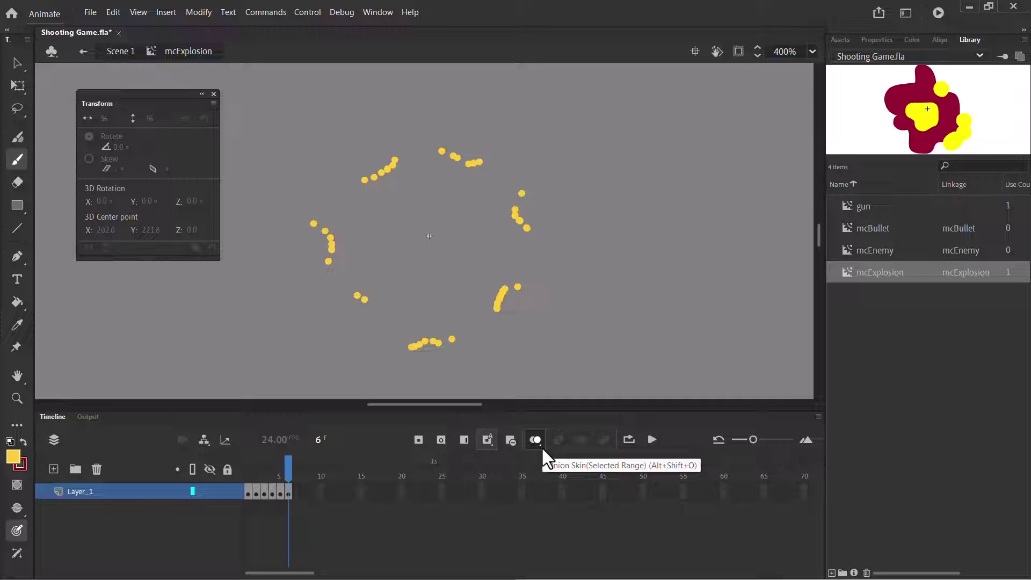
key(Return)
key(Return)
key(Return)
key(Return)
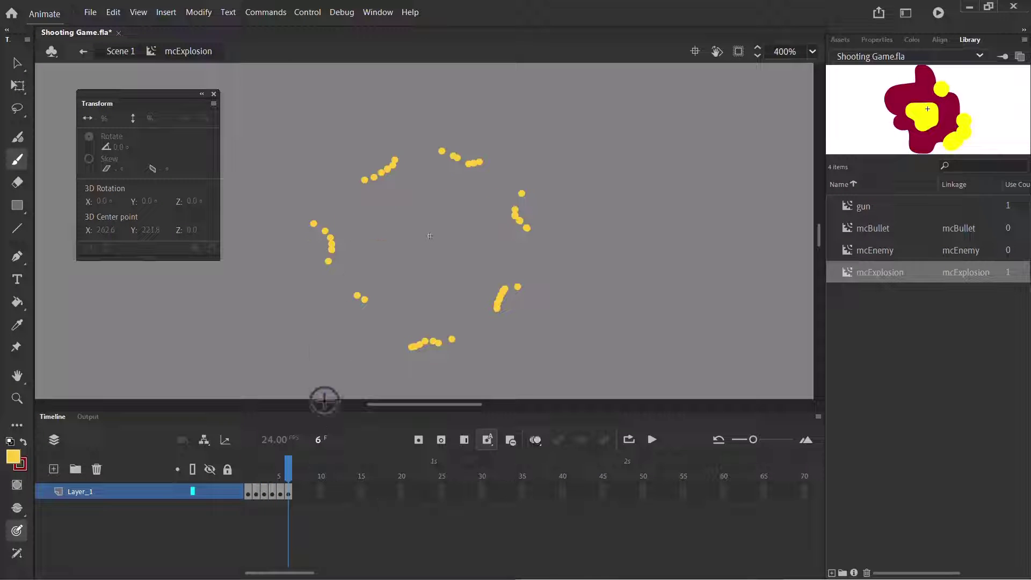
Insert a blank keyframe at frame 7 and play the explosion animation from the start
right_click(299, 488)
click(378, 222)
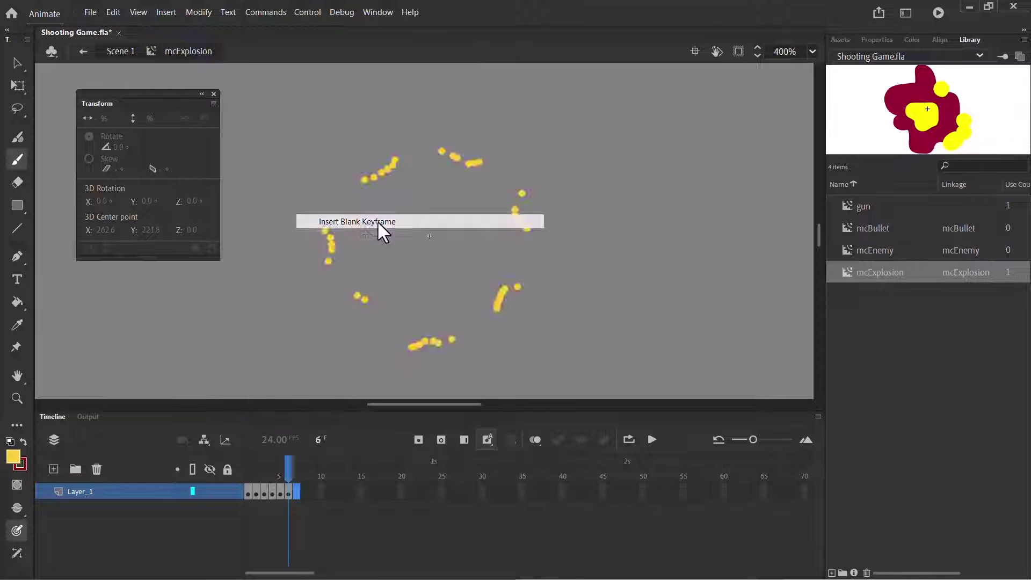
key(Return)
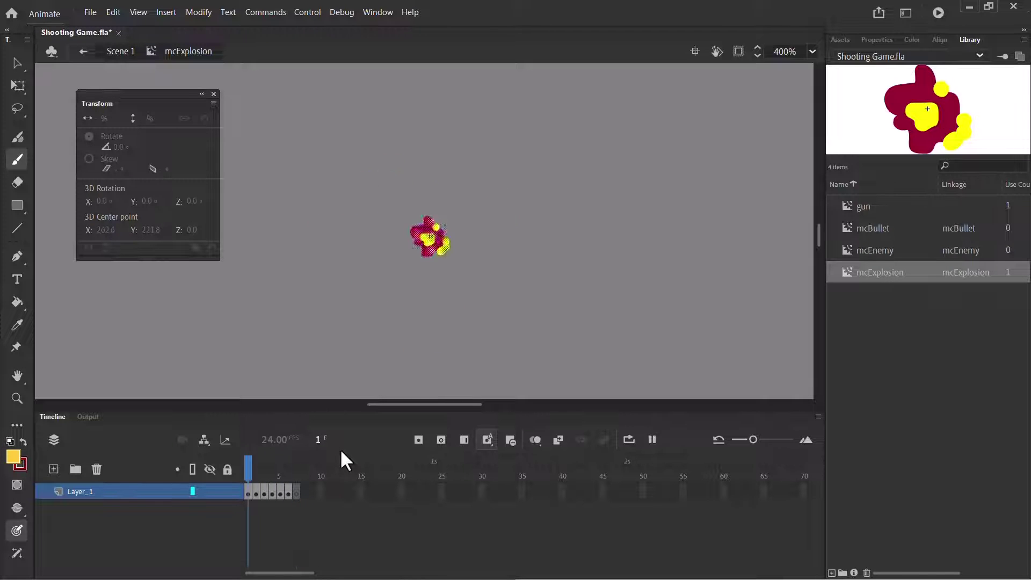
Replay the explosion with the whole stage in view and return to Scene 1
key(ctrl+Return)
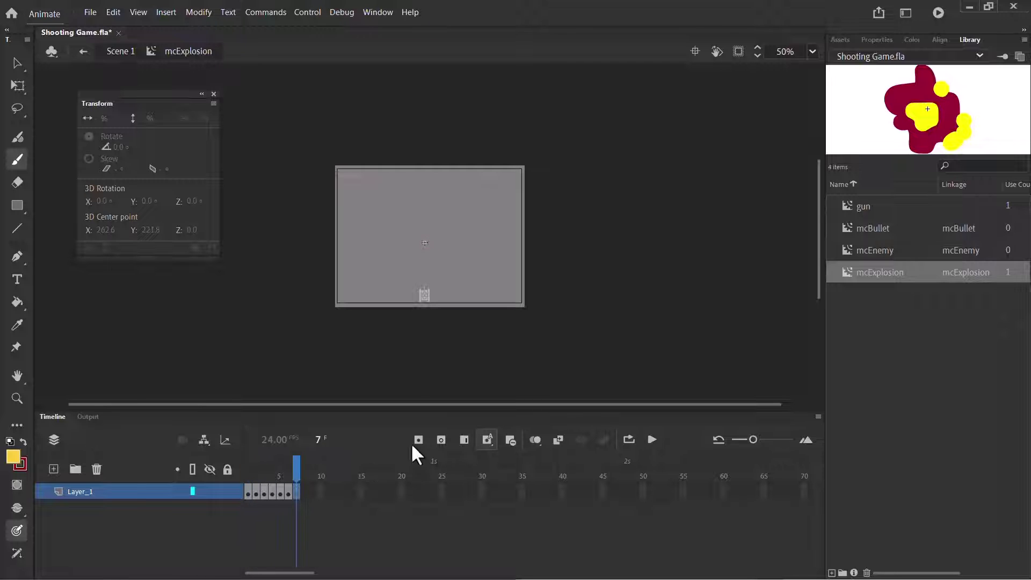
key(Return)
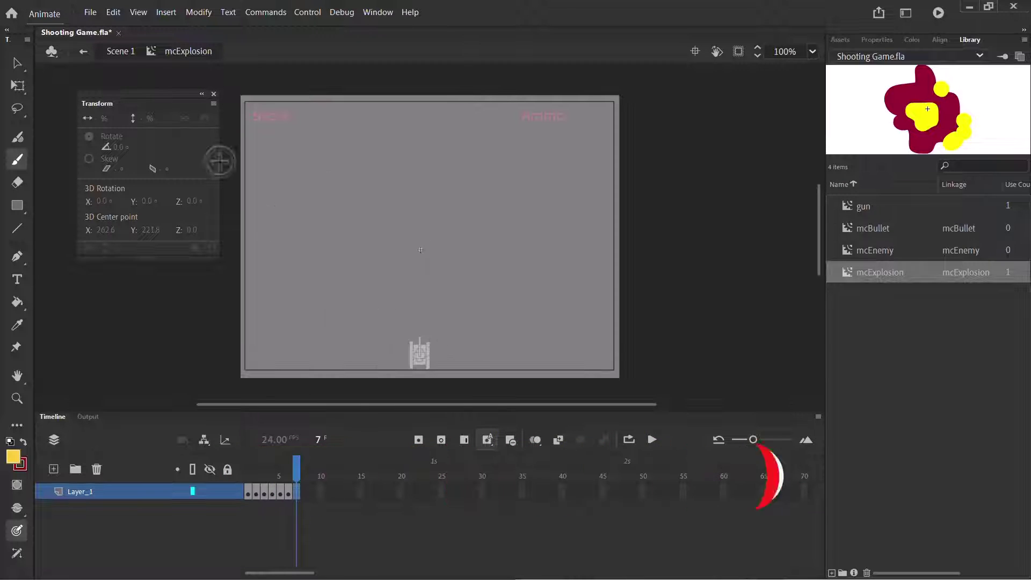
click(122, 52)
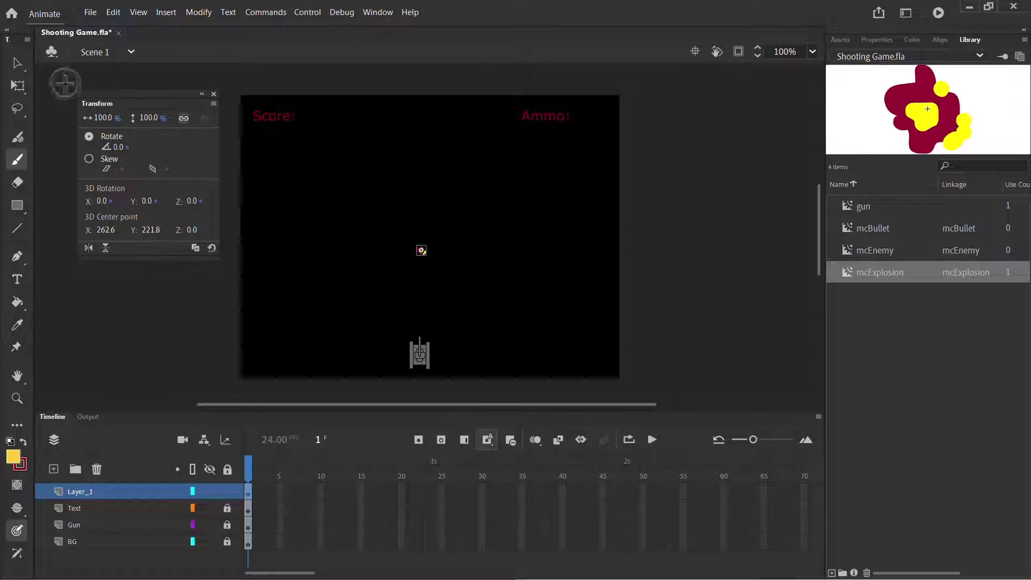
Delete the explosion instance from the middle of the stage in Scene 1
click(17, 63)
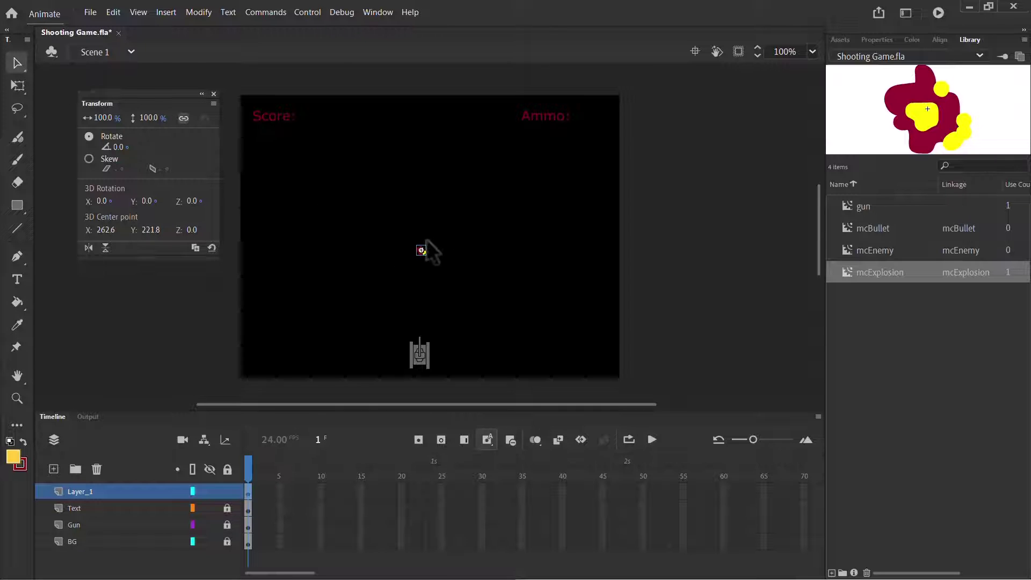
key(Delete)
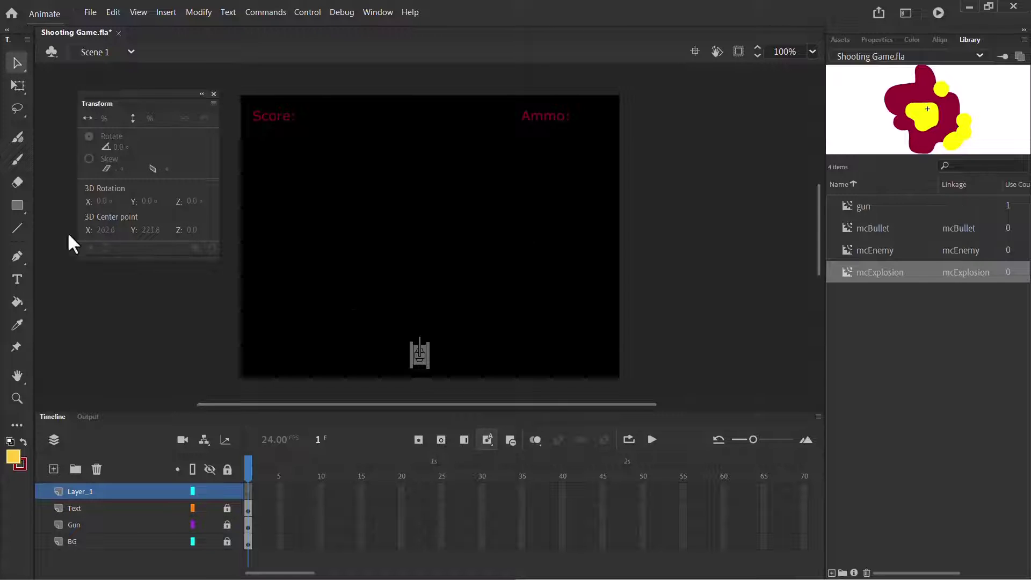
Draw a yellow rounded rectangle with a dark red outline, about 397 by 250 px, across the middle of the stage and select it
click(18, 205)
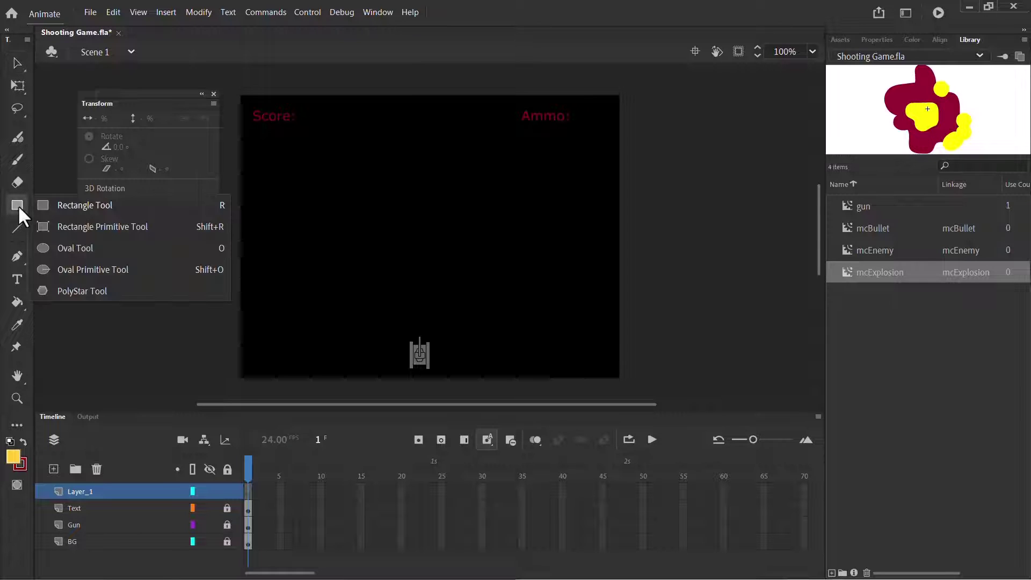
click(59, 206)
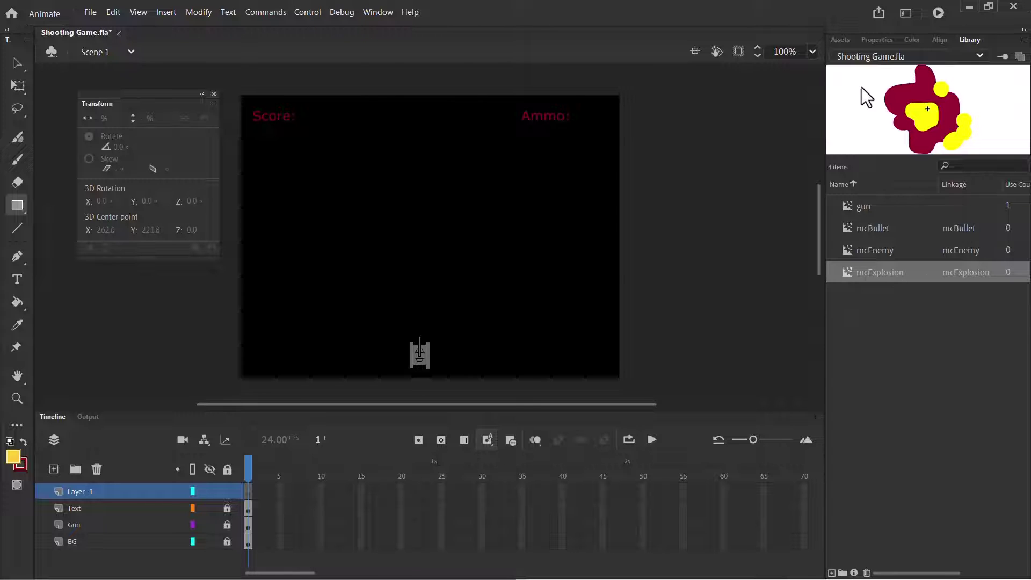
click(876, 41)
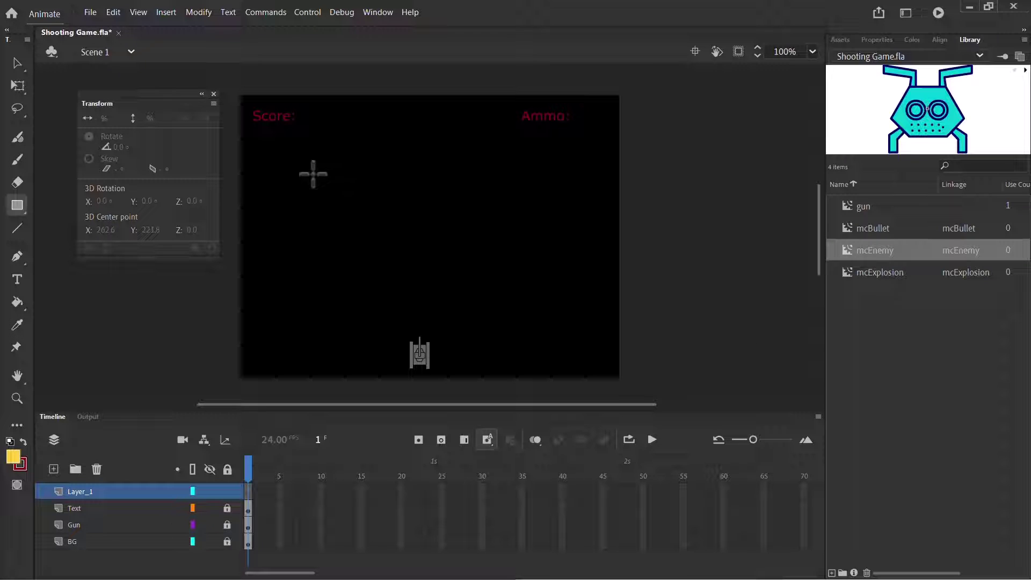
drag(292, 155, 558, 322)
ctrl+click(414, 224)
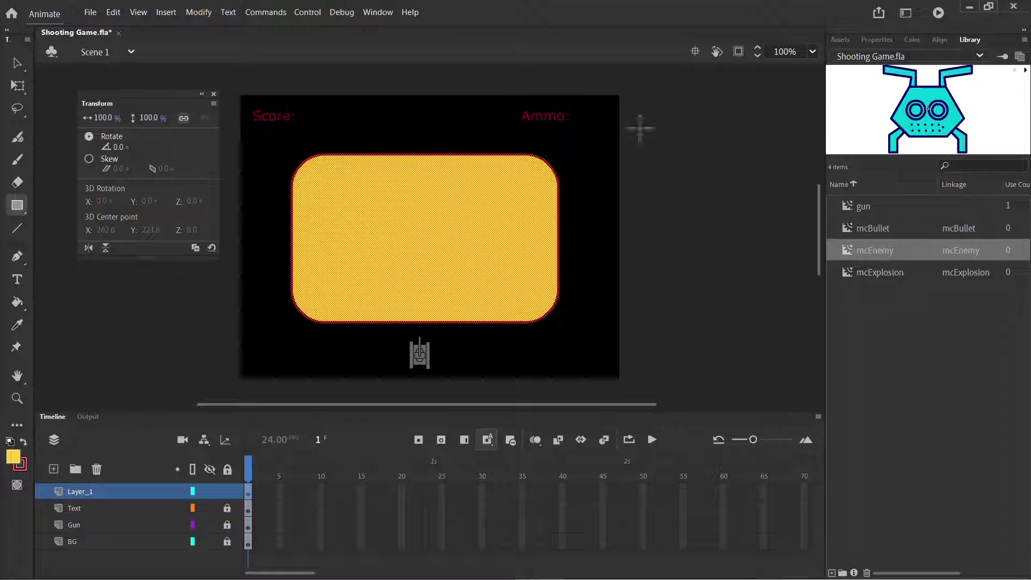
click(875, 41)
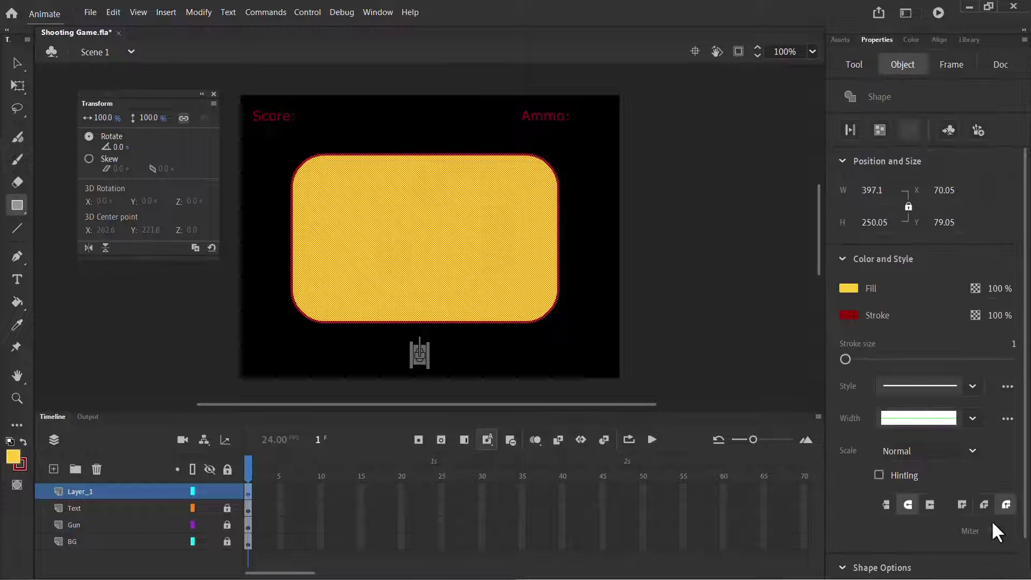
scroll(992, 531, down, 1)
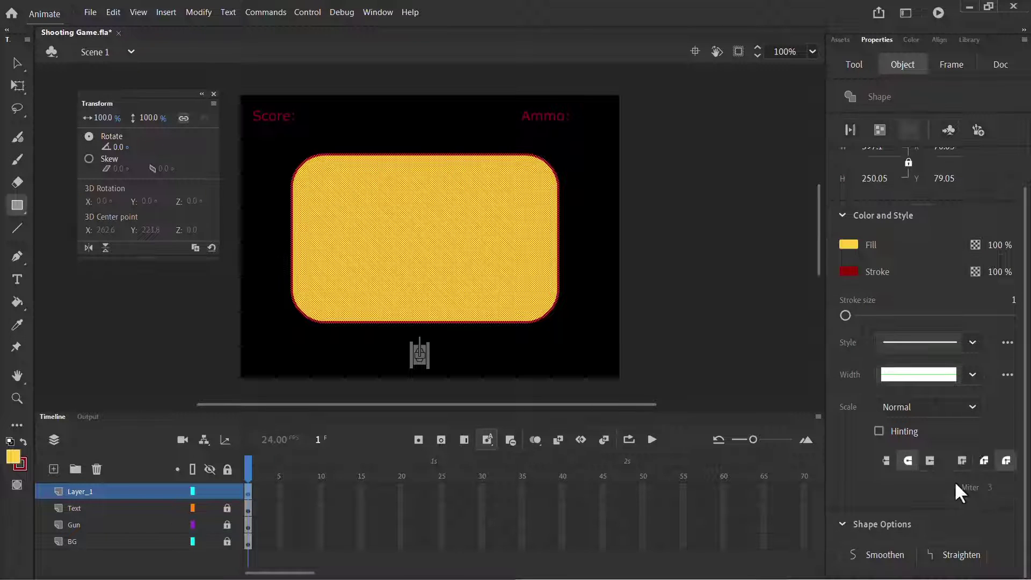
scroll(941, 430, up, 1)
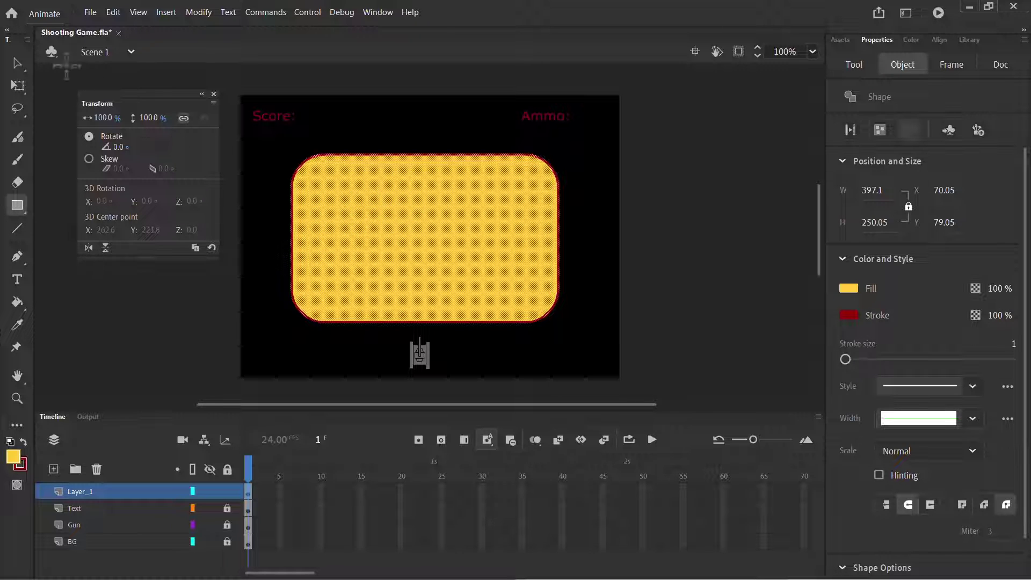
Convert the rounded rectangle to a movie clip symbol named mcEndScreen, exported for ActionScript
click(18, 63)
right_click(417, 210)
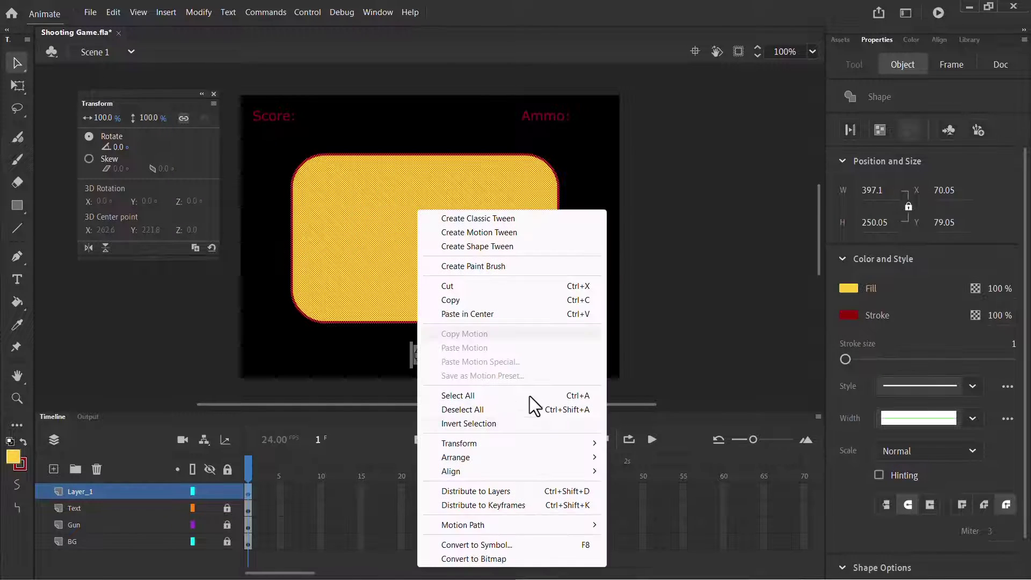
click(528, 543)
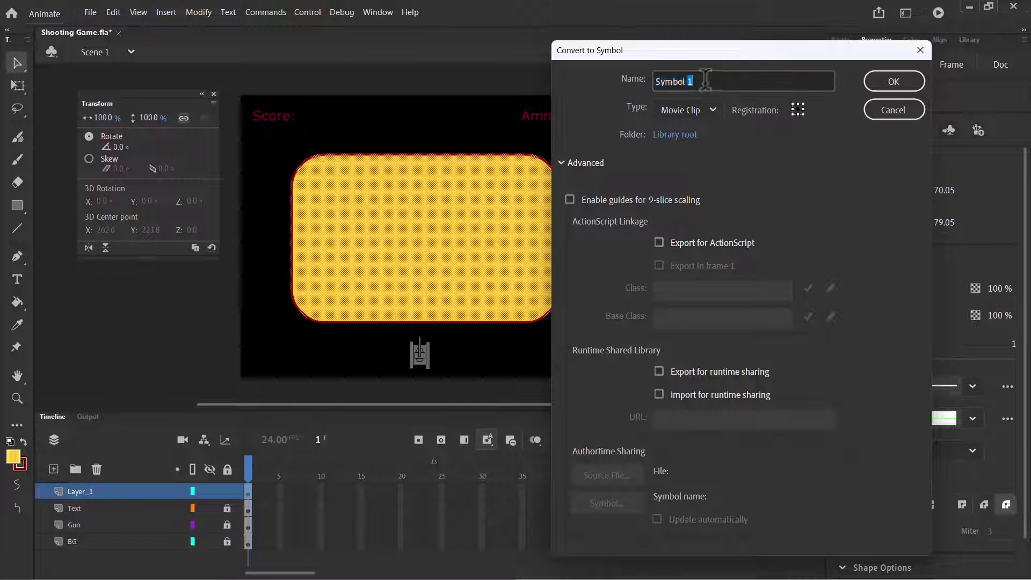
text(McEndScreen)
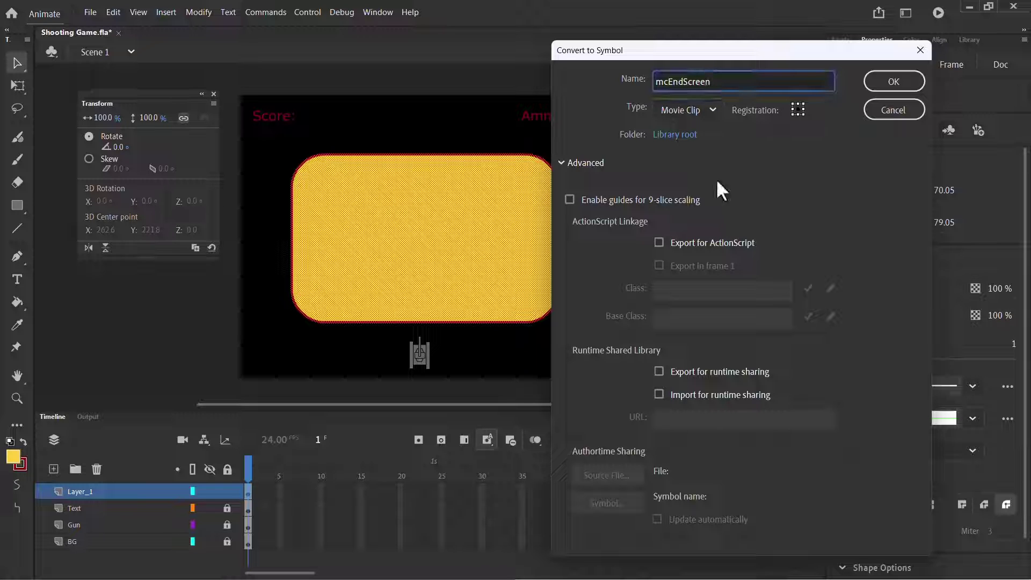
click(700, 242)
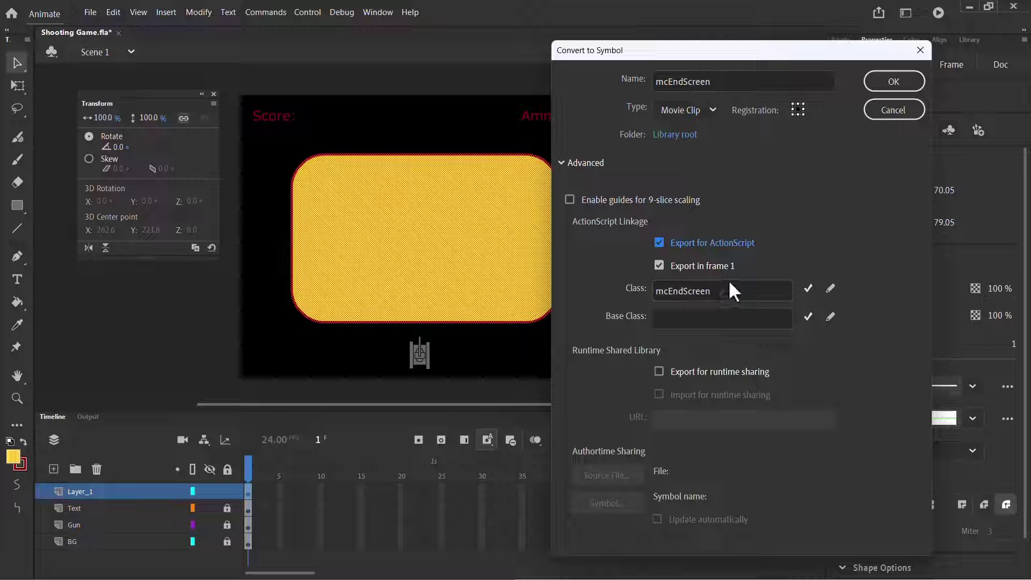
click(892, 82)
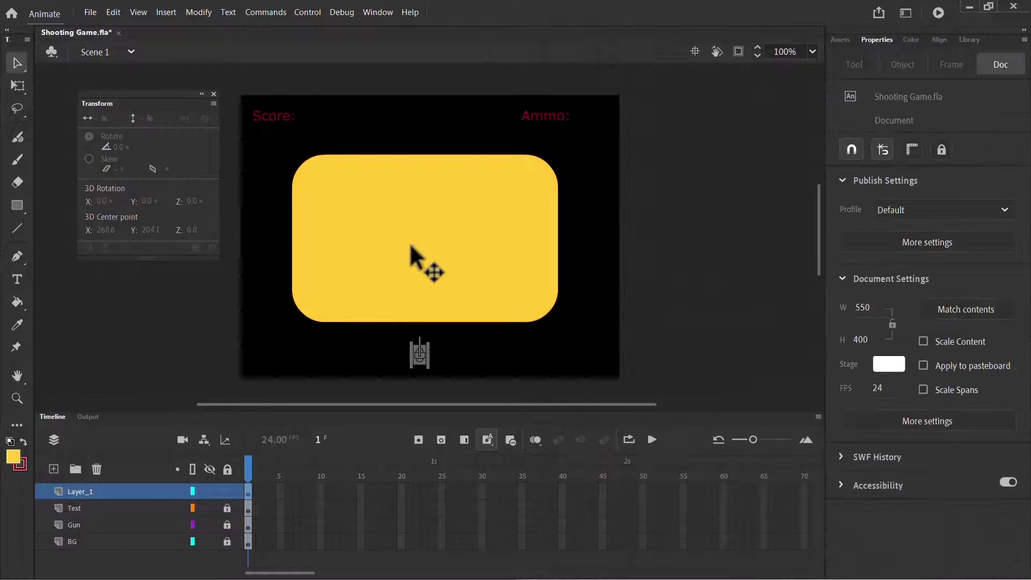
Inside mcEndScreen, add a centre-aligned dynamic text field about 104 px wide in the panel's upper half, reading "GAME OVER"
click(432, 246)
double_click(432, 248)
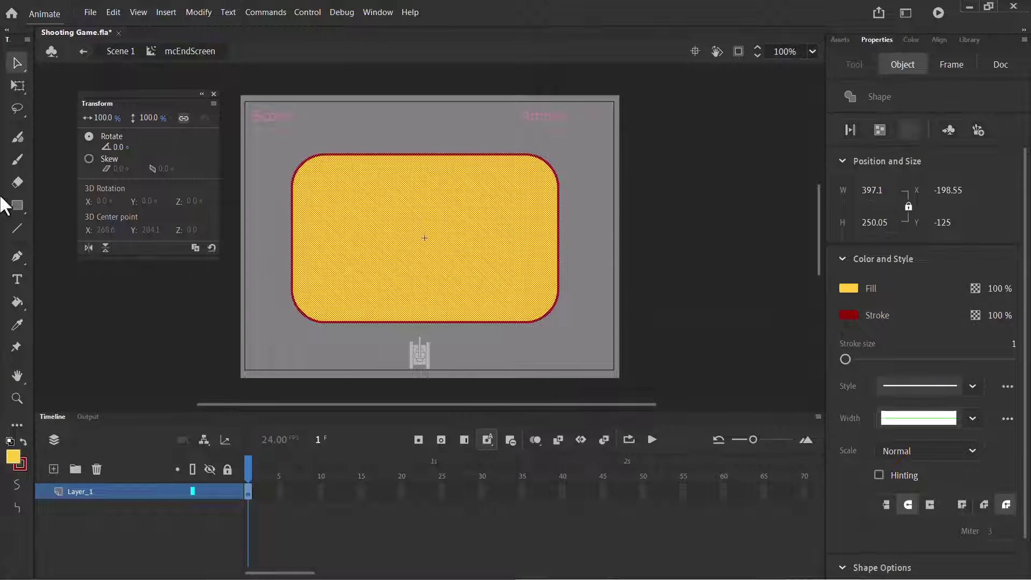
click(17, 280)
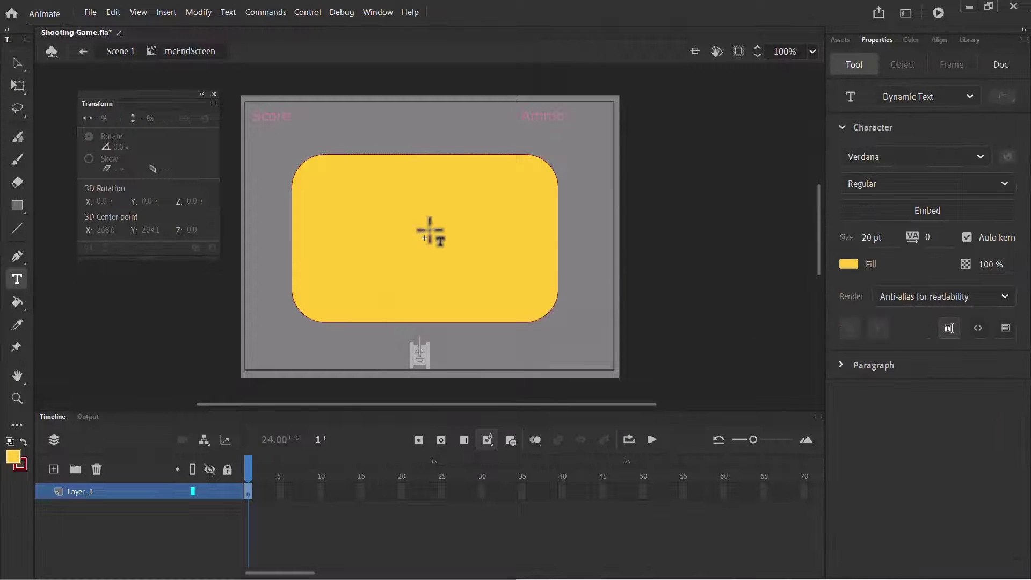
drag(425, 200, 493, 208)
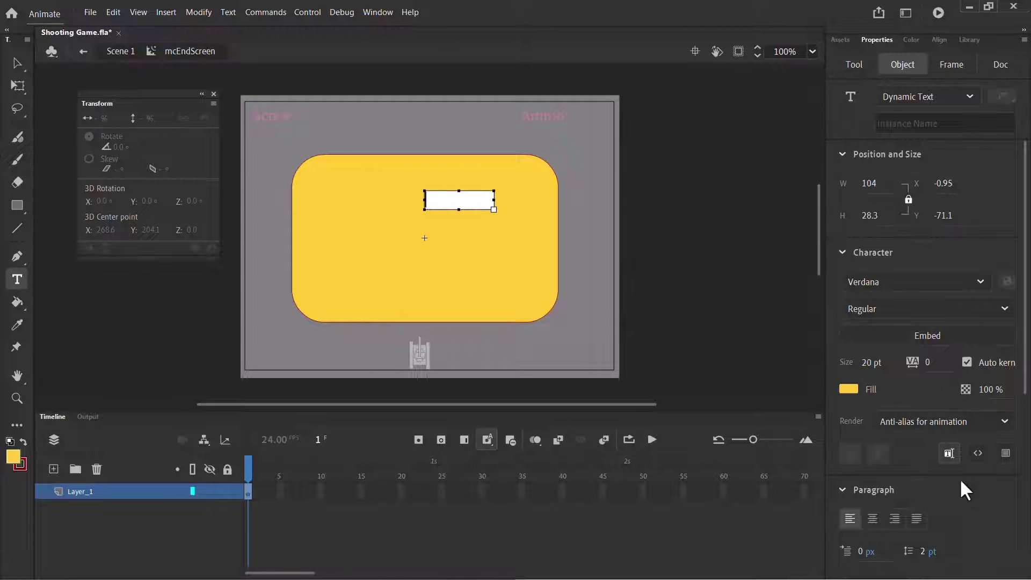
click(875, 518)
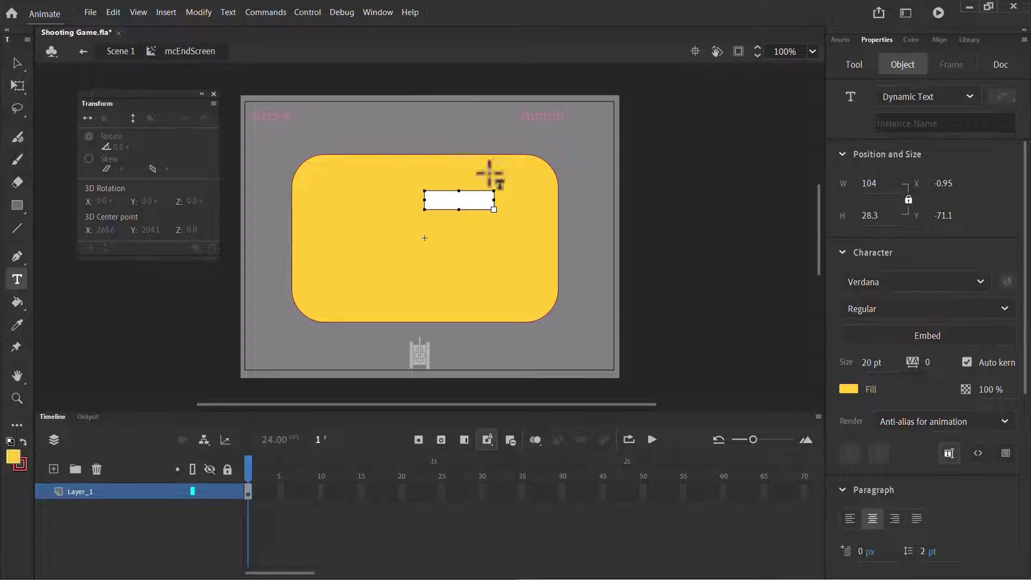
text(GAME)
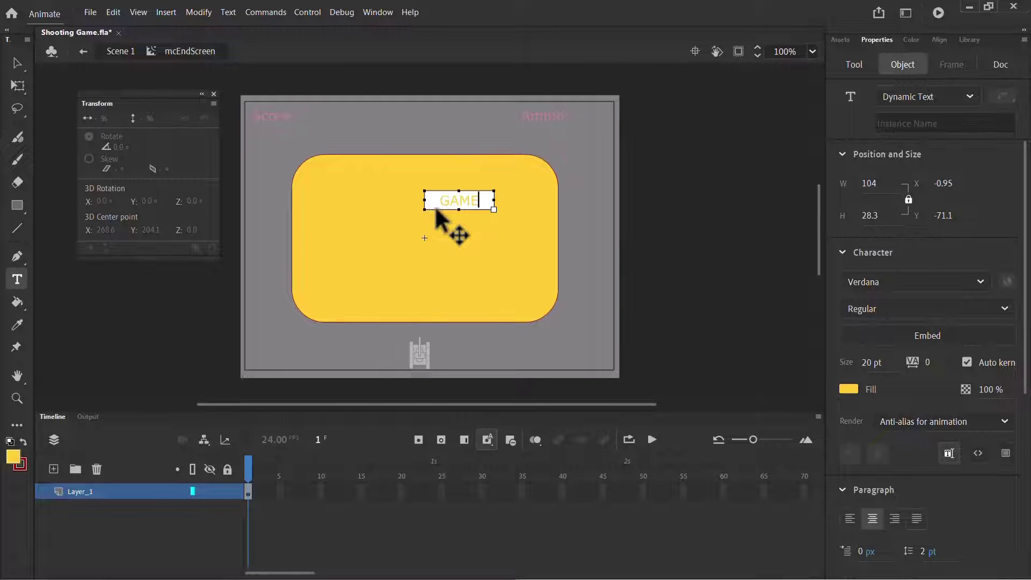
text( OVER)
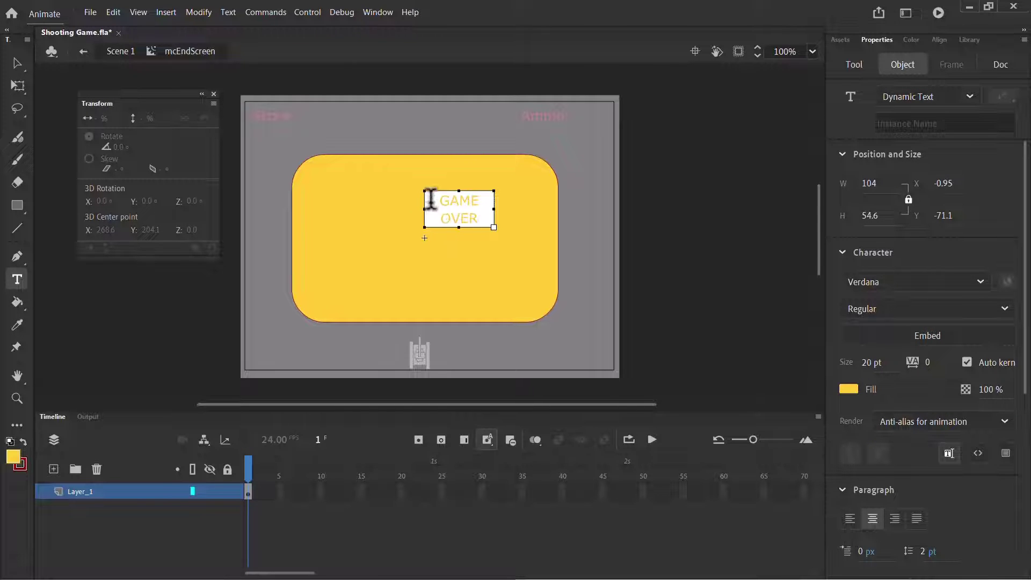
drag(365, 211, 344, 210)
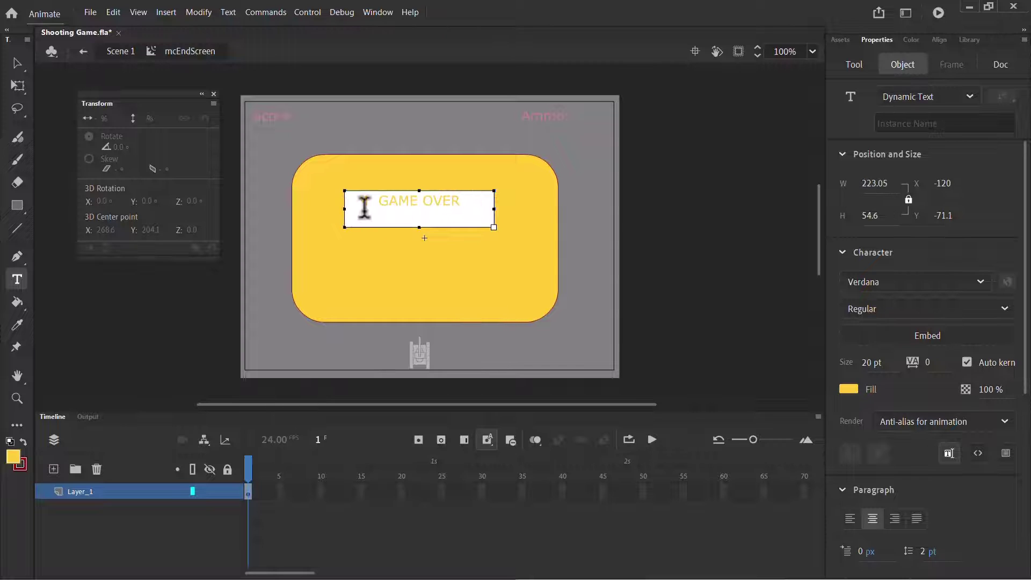
key(ctrl+z)
key(ctrl+z)
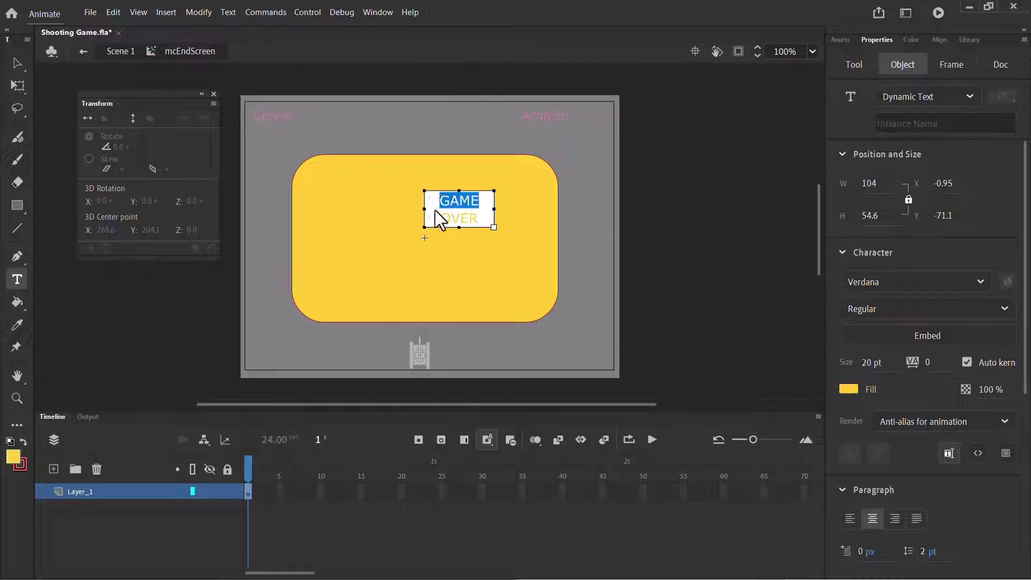
drag(424, 209, 336, 210)
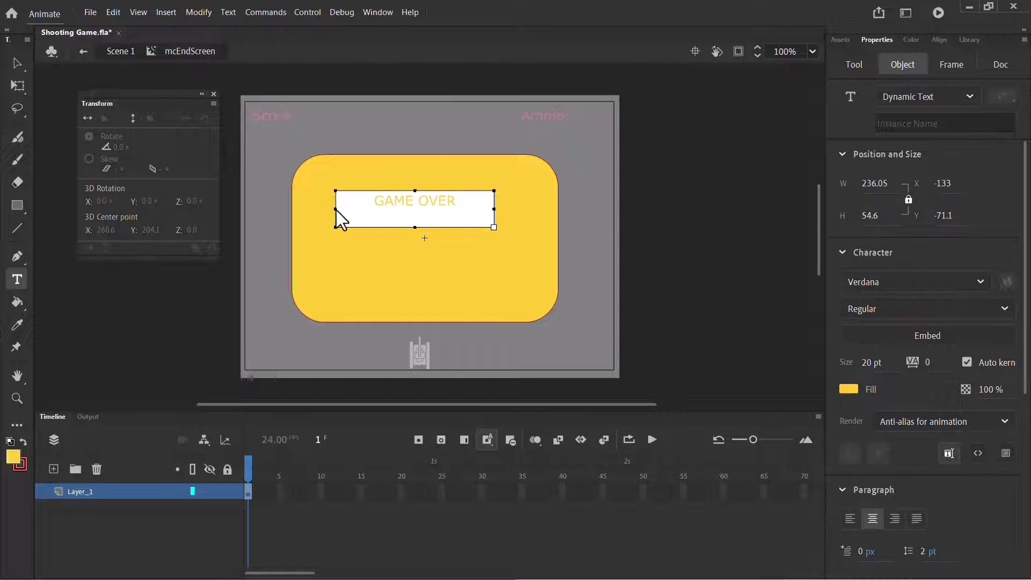
key(ctrl+z)
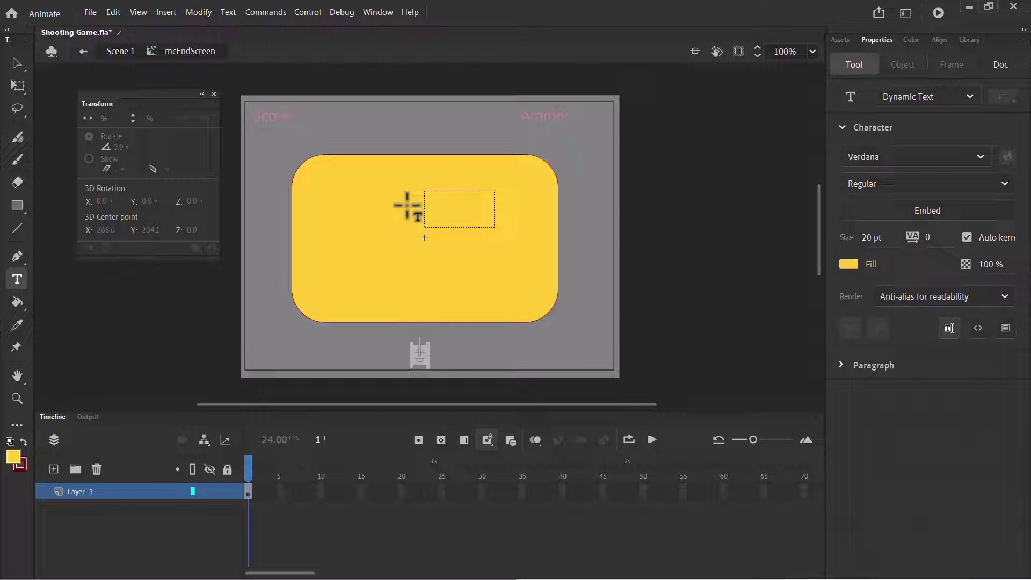
Change the GAME OVER text to Static Text and widen its box leftward to about 222 px
click(464, 203)
key(ctrl+a)
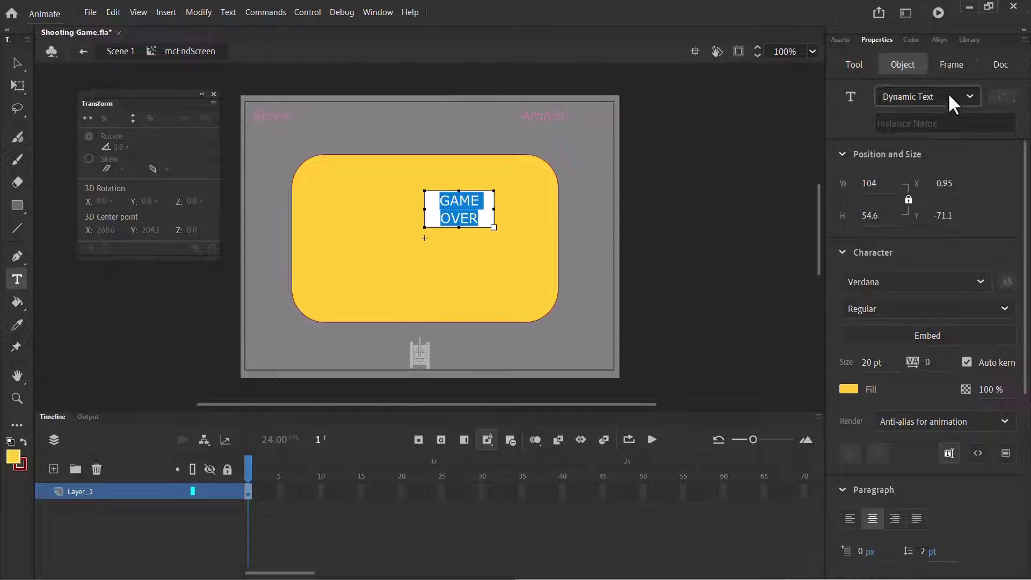
click(950, 98)
click(921, 116)
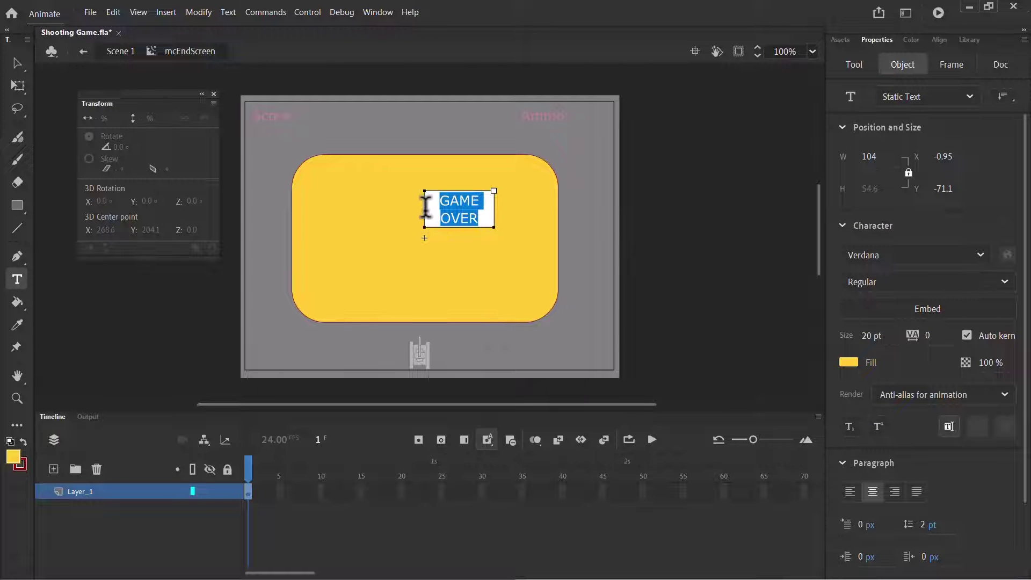
drag(424, 192, 345, 191)
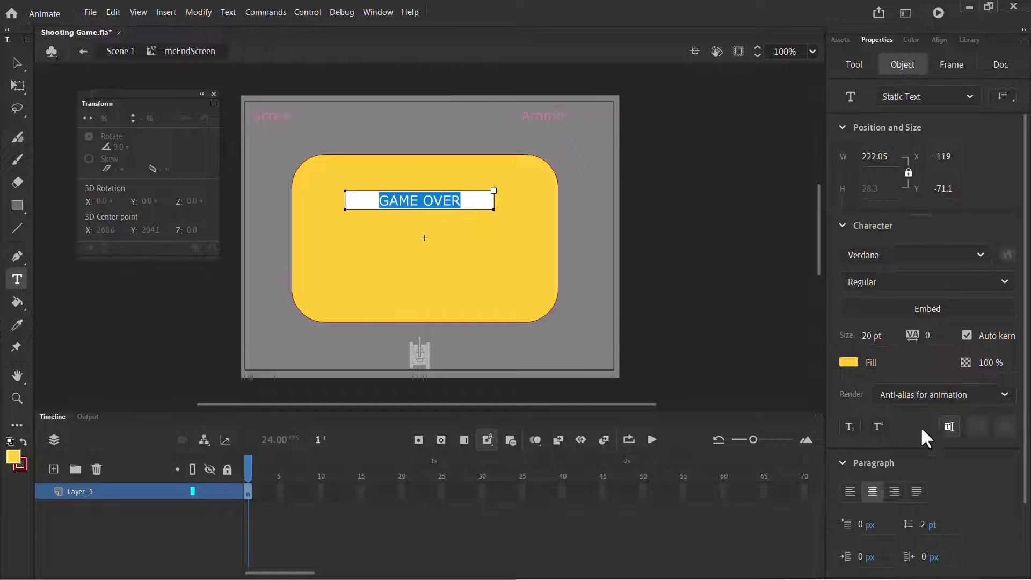
Set the GAME OVER text size to 36 pt and widen its box to the panel's right edge so it fits one line
scroll(923, 440, down, 3)
mouse_move(871, 246)
mouse_down()
mouse_move(911, 250)
mouse_move(877, 248)
mouse_up()
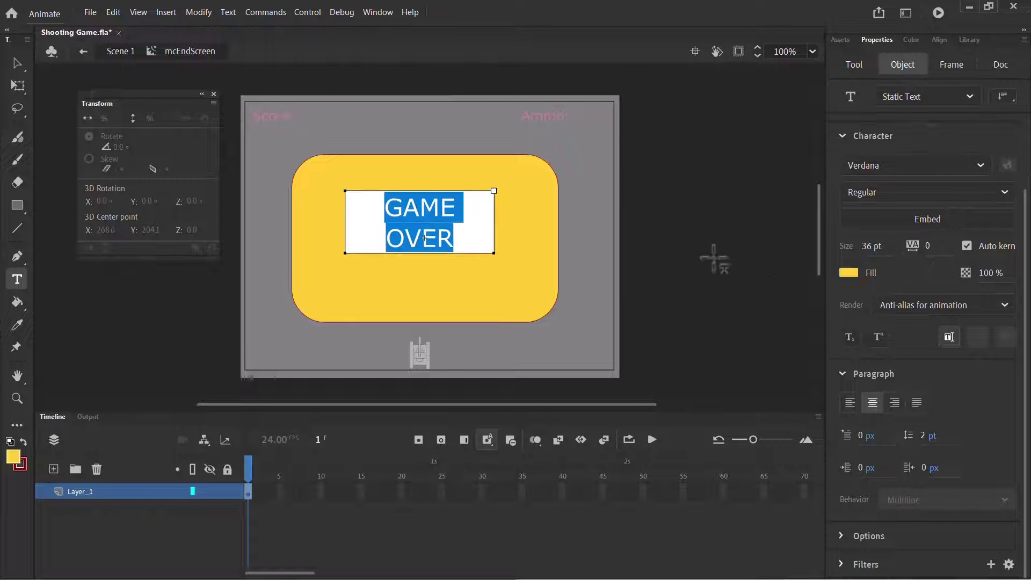
click(492, 215)
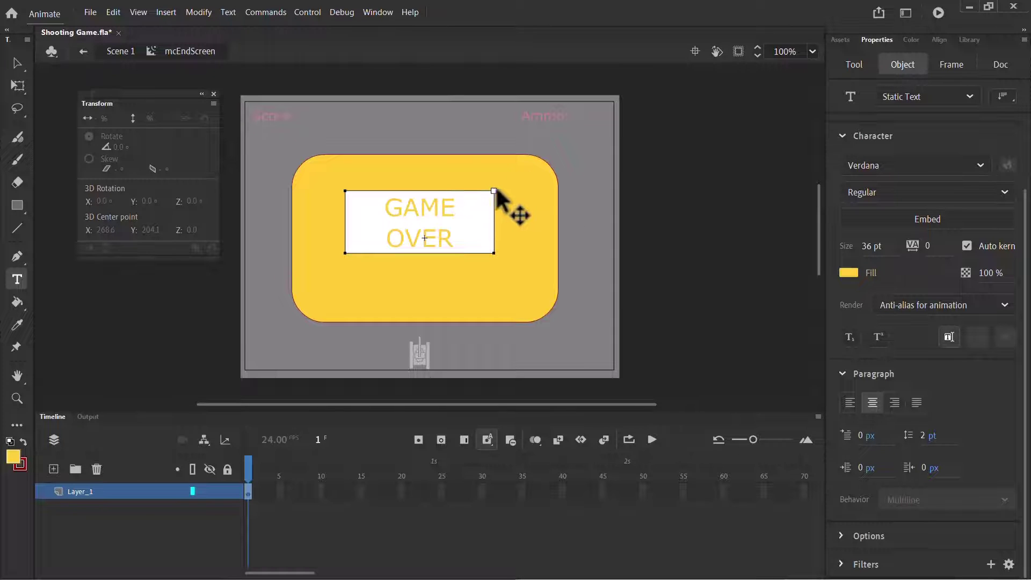
drag(494, 191, 556, 192)
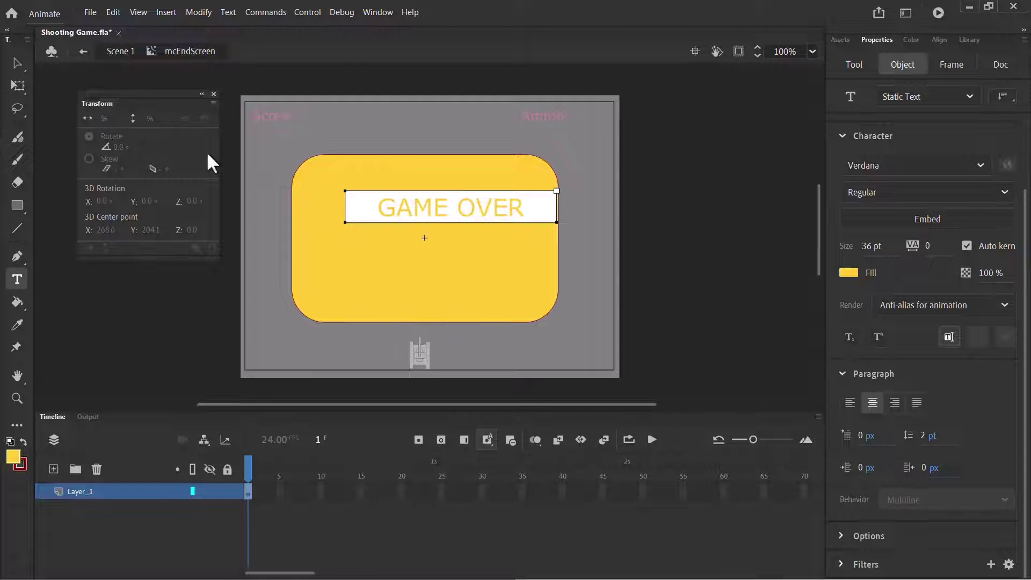
Set the font of the whole GAME OVER text to Uni Ila.Sundaram-05 and finish editing the text
key(ctrl+a)
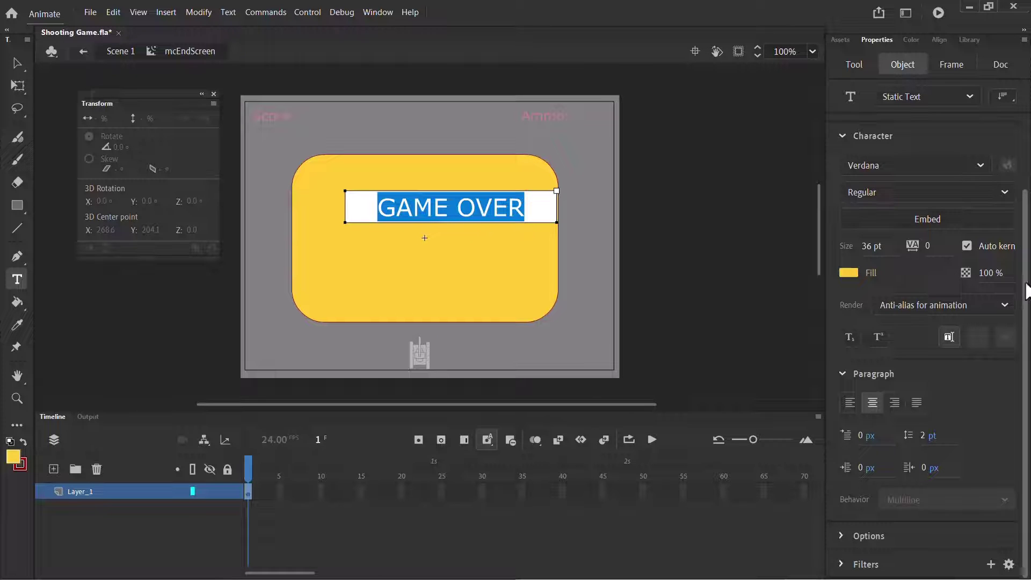
click(980, 166)
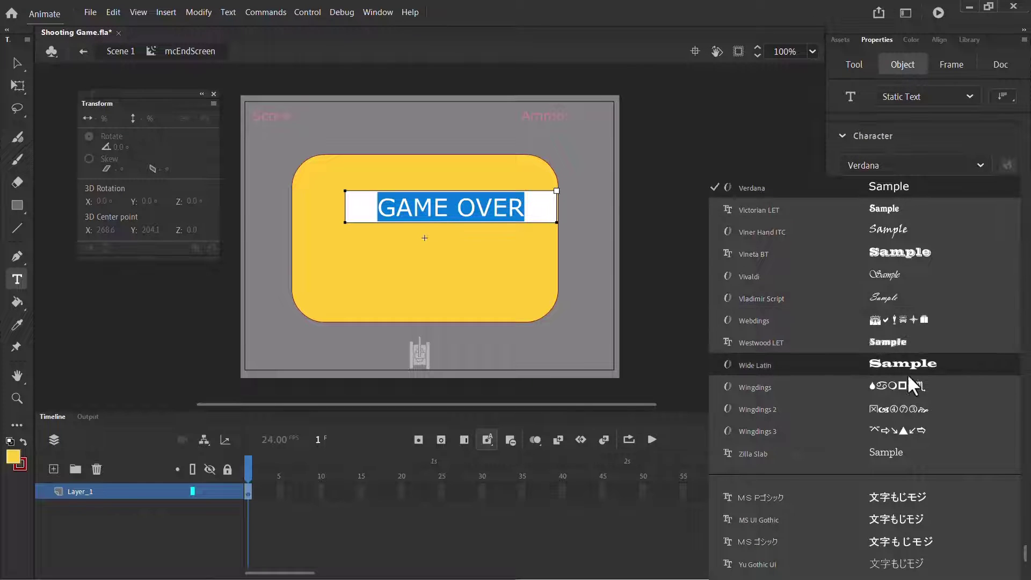
scroll(918, 384, down, 1)
scroll(920, 379, down, 20)
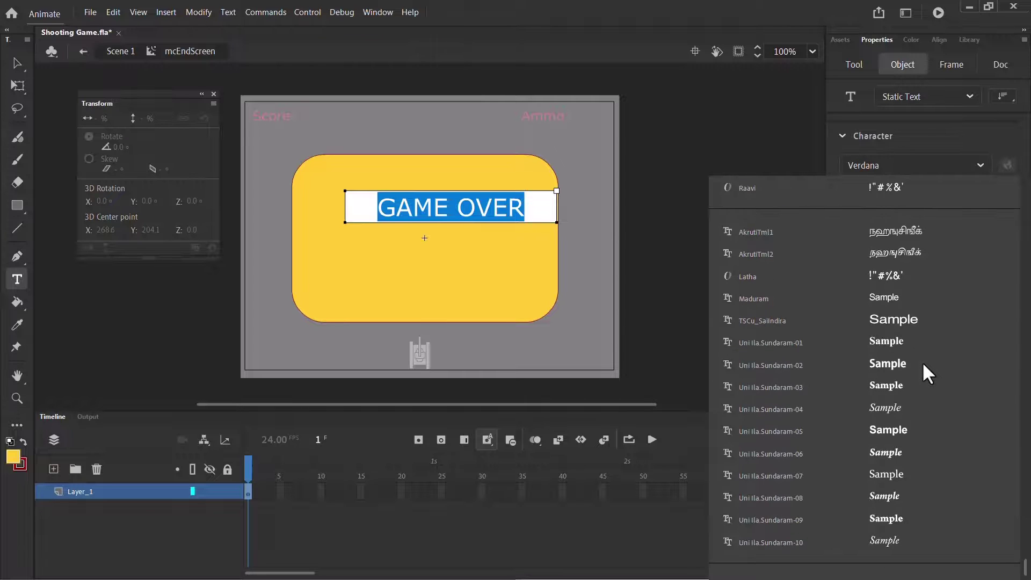
click(907, 432)
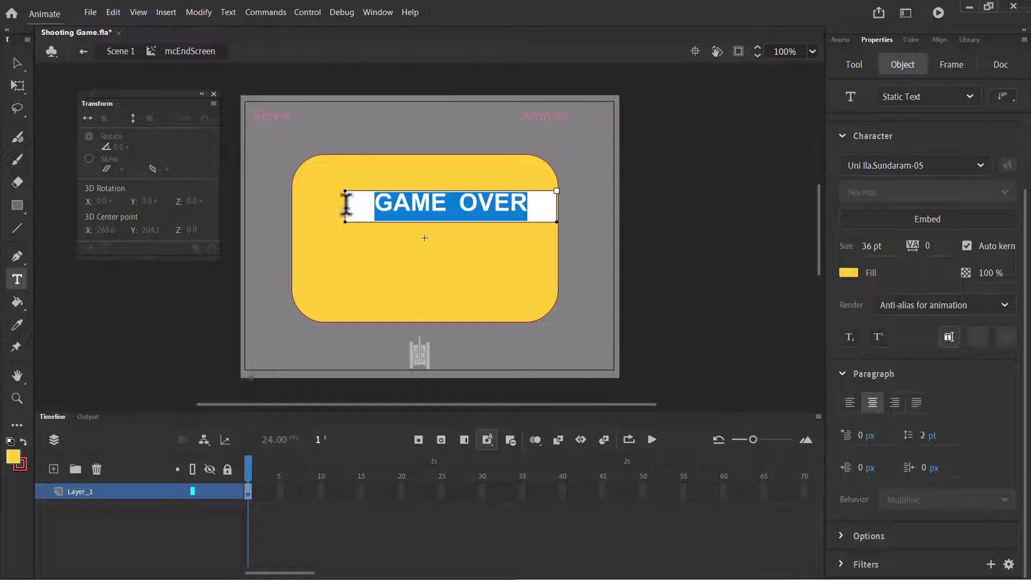
click(16, 64)
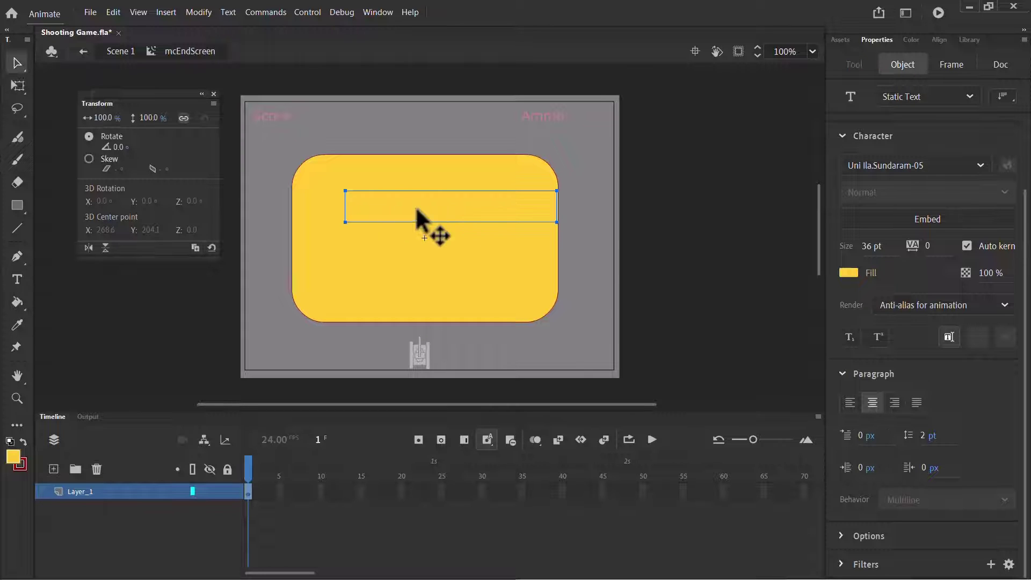
Set the GAME OVER text's fill to black and shift it left so it sits centred on the yellow panel
click(854, 275)
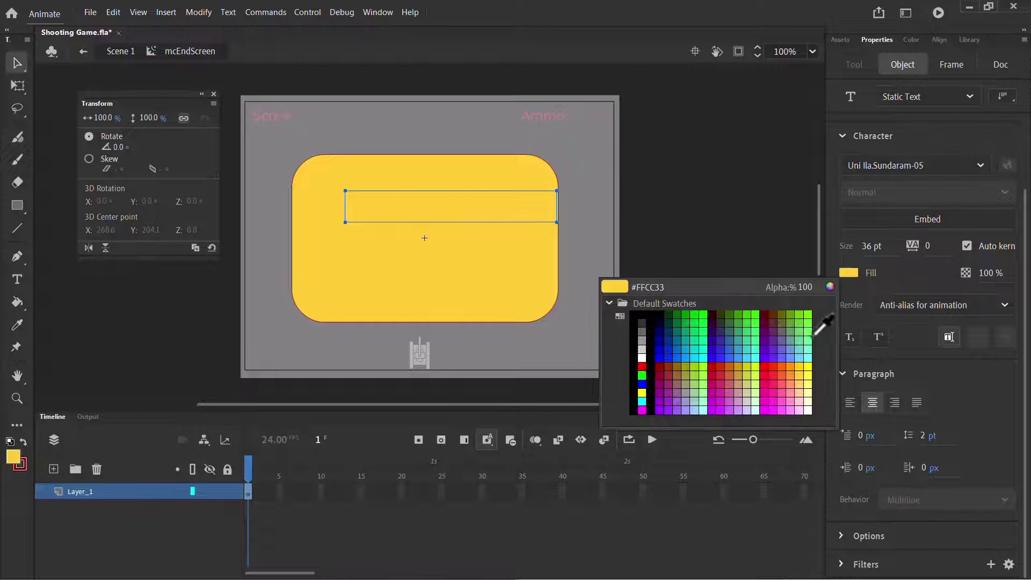
click(650, 325)
mouse_move(431, 207)
mouse_down()
mouse_move(406, 203)
mouse_move(412, 212)
mouse_up()
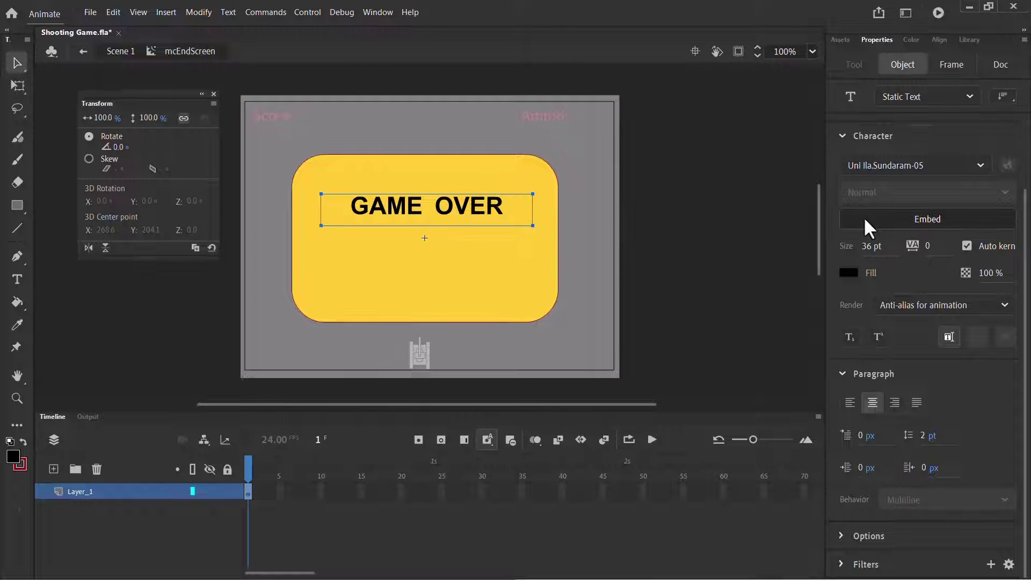
Format the GAME OVER text in Machine BT at 58 pt and move it slightly up on the panel
click(980, 164)
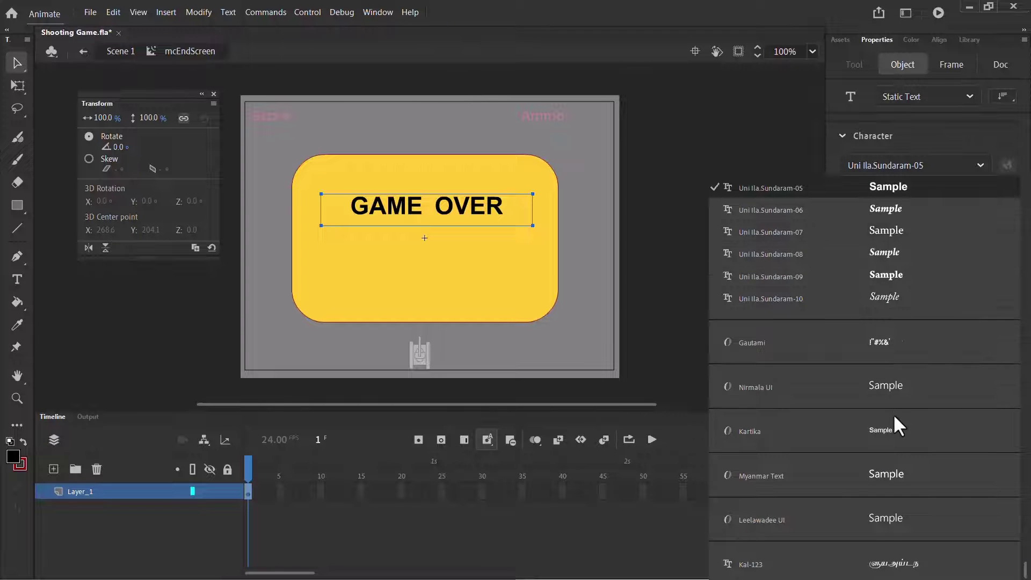
scroll(893, 413, down, 3)
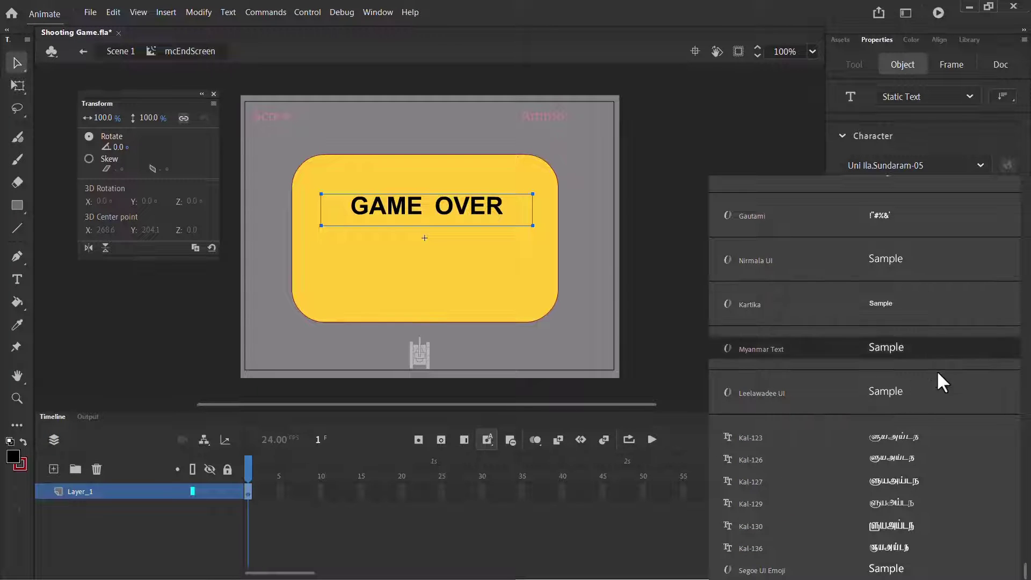
scroll(923, 397, up, 5)
scroll(923, 408, down, 15)
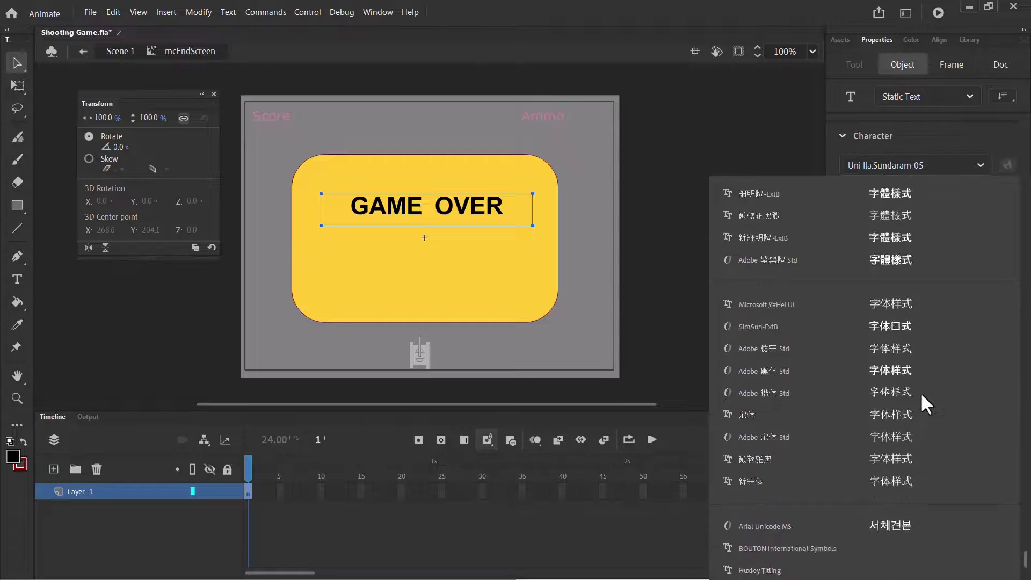
scroll(919, 399, up, 10)
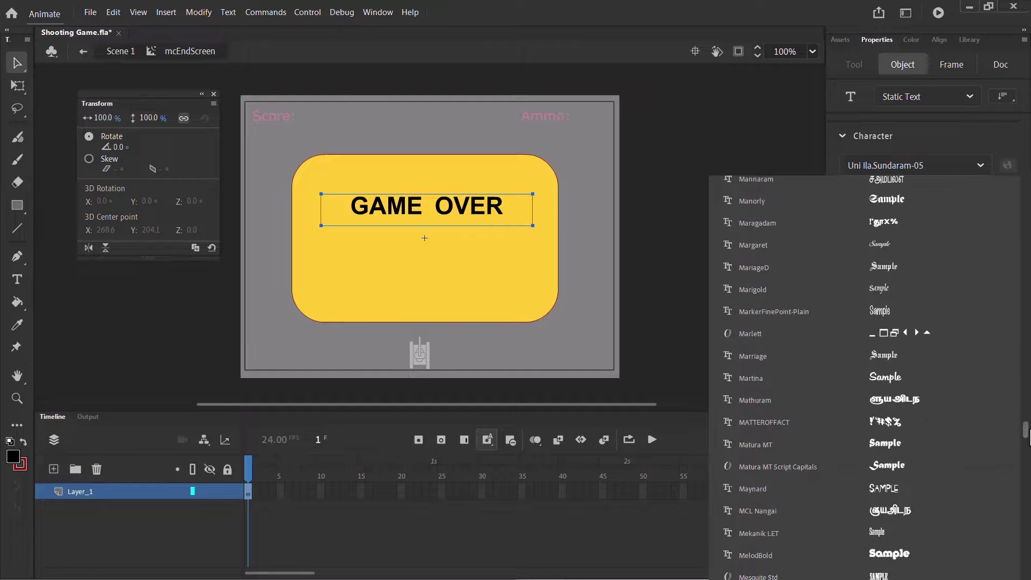
click(932, 379)
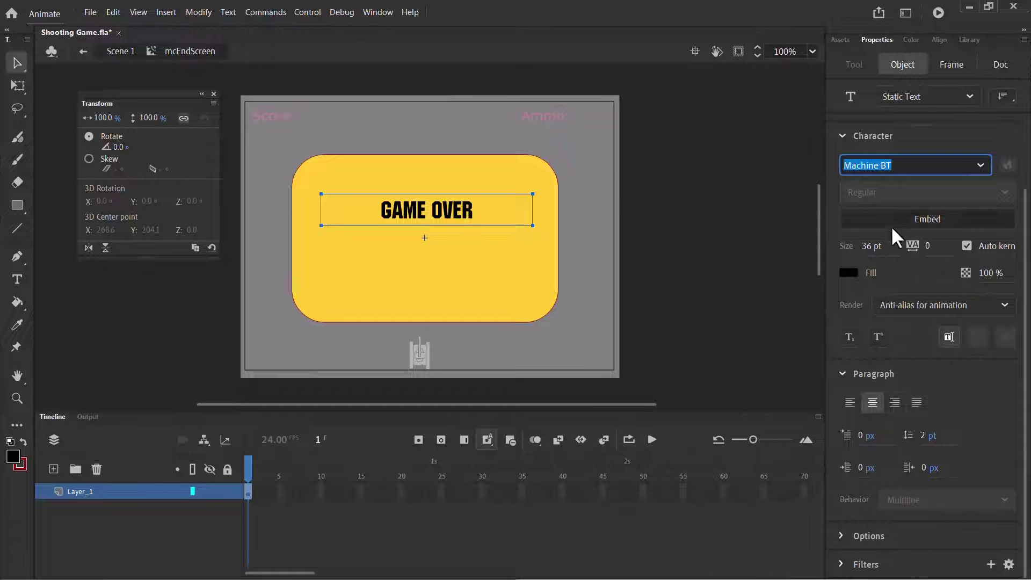
drag(872, 246, 898, 246)
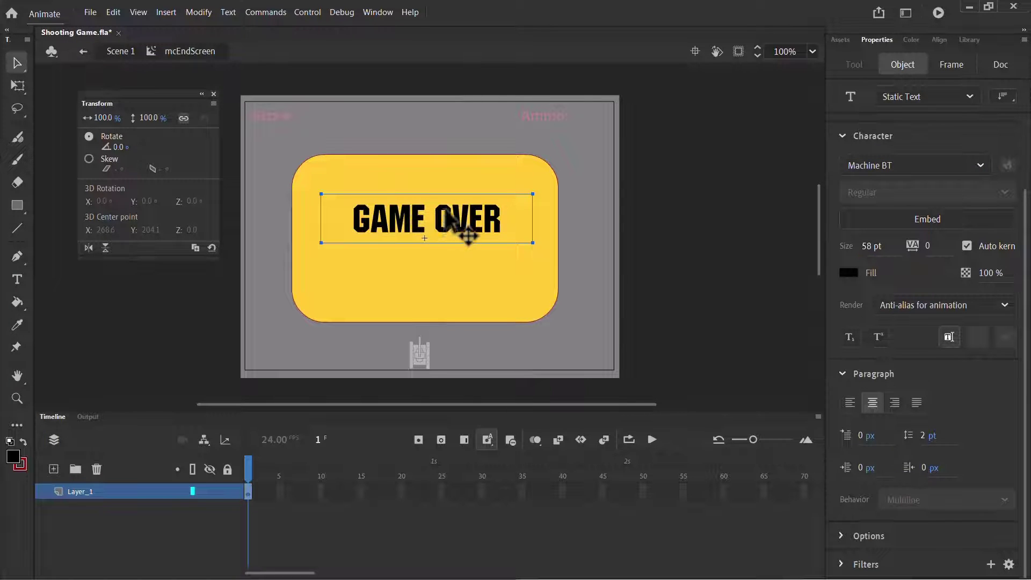
drag(468, 247, 467, 235)
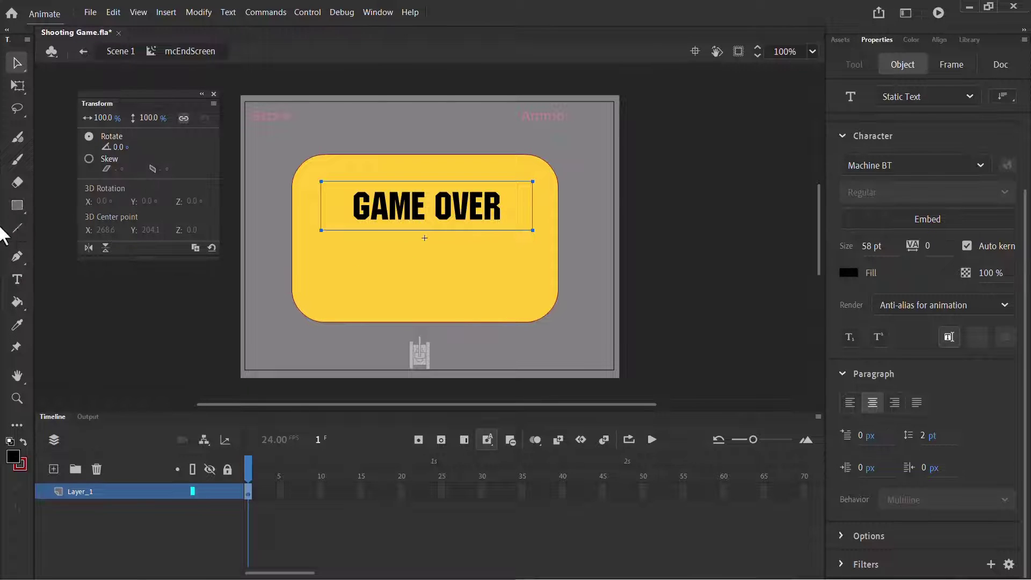
Add a static text reading "PLAY AGAIN" below GAME OVER in the panel's lower half
key(t)
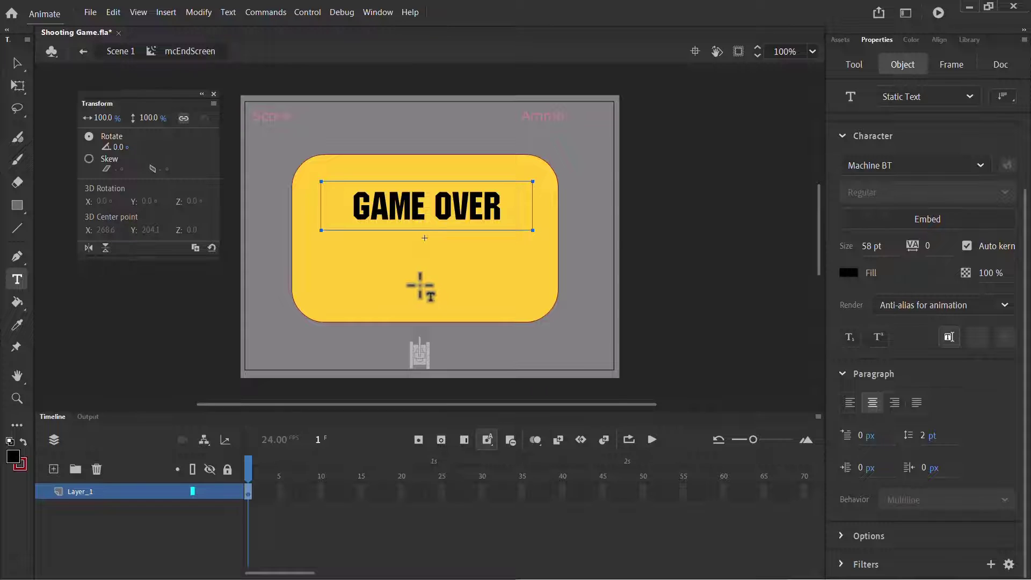
click(419, 286)
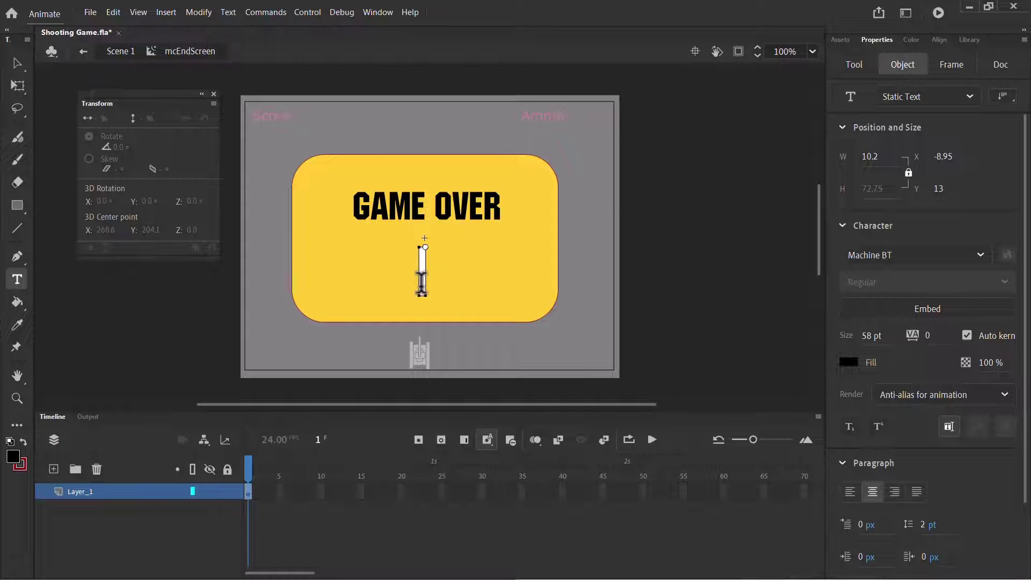
text(PLA)
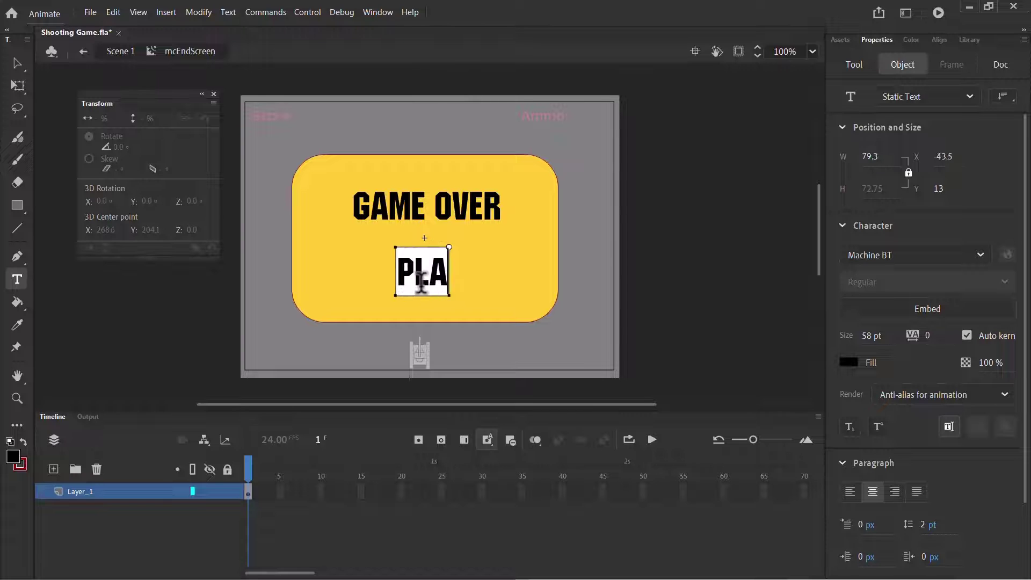
text(Y A)
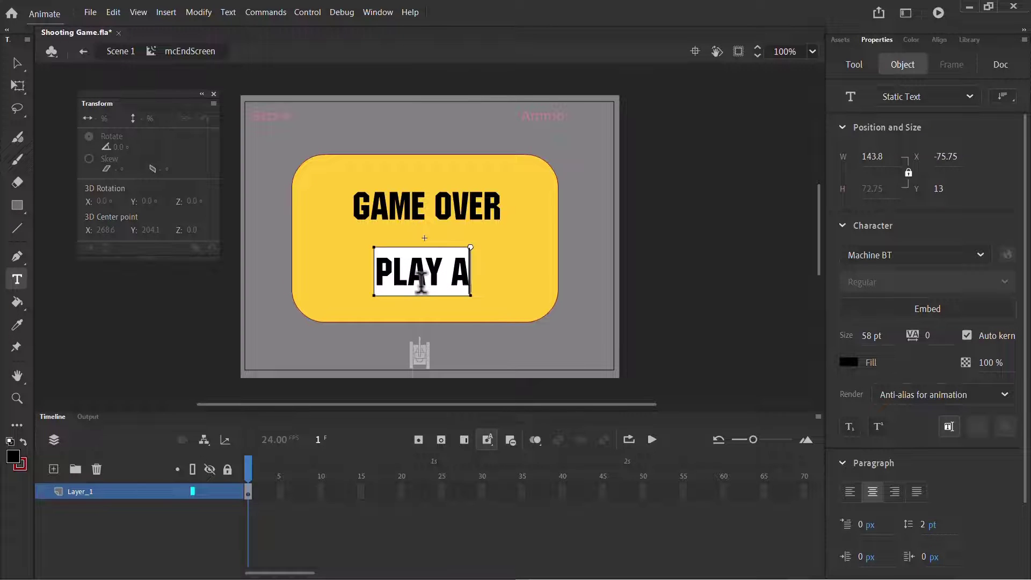
text(GAIN)
Set the PLAY AGAIN text size to 30 pt and move the text slightly down to Y 27.05
key(ctrl+a)
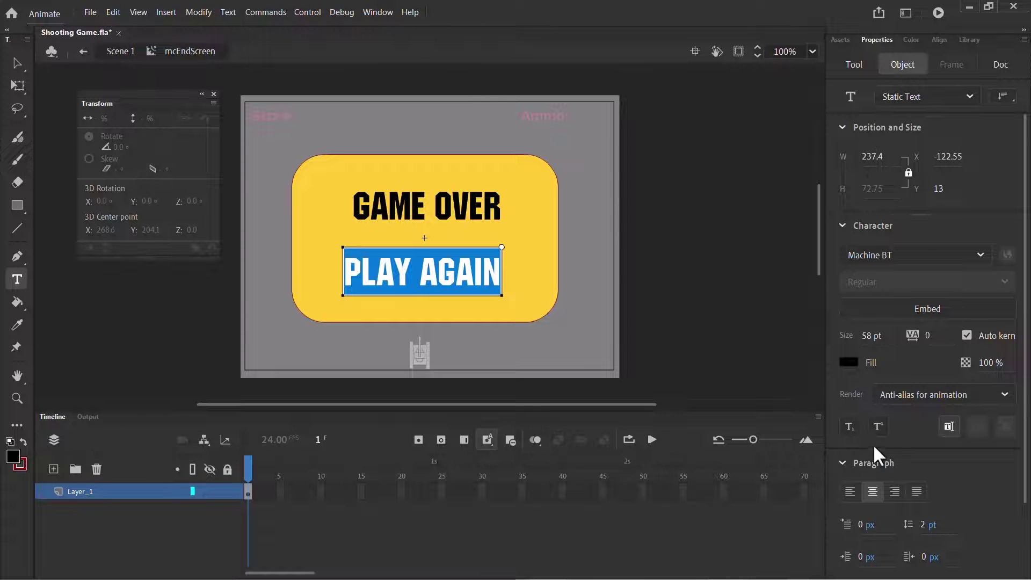
drag(871, 339, 848, 341)
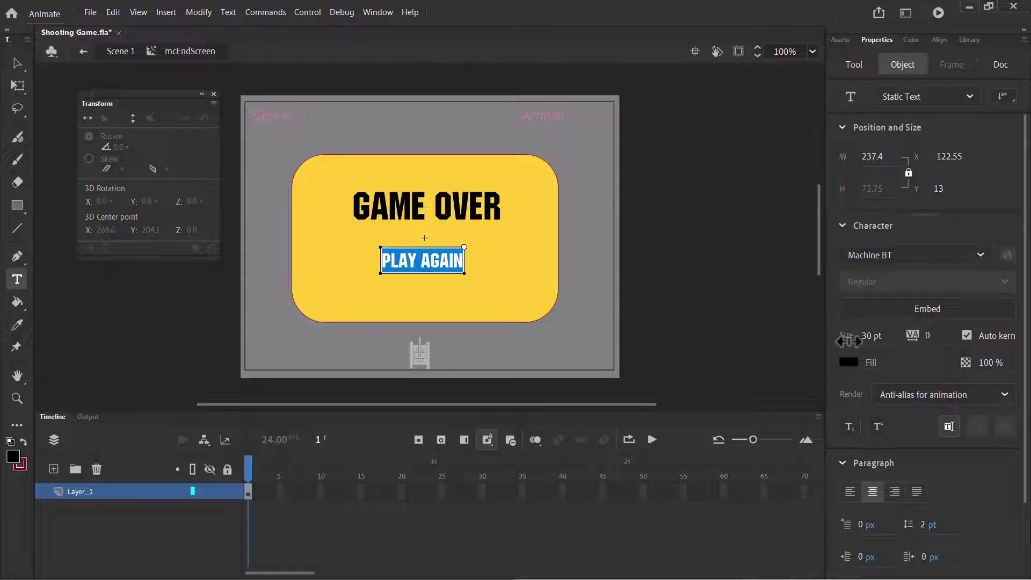
click(17, 64)
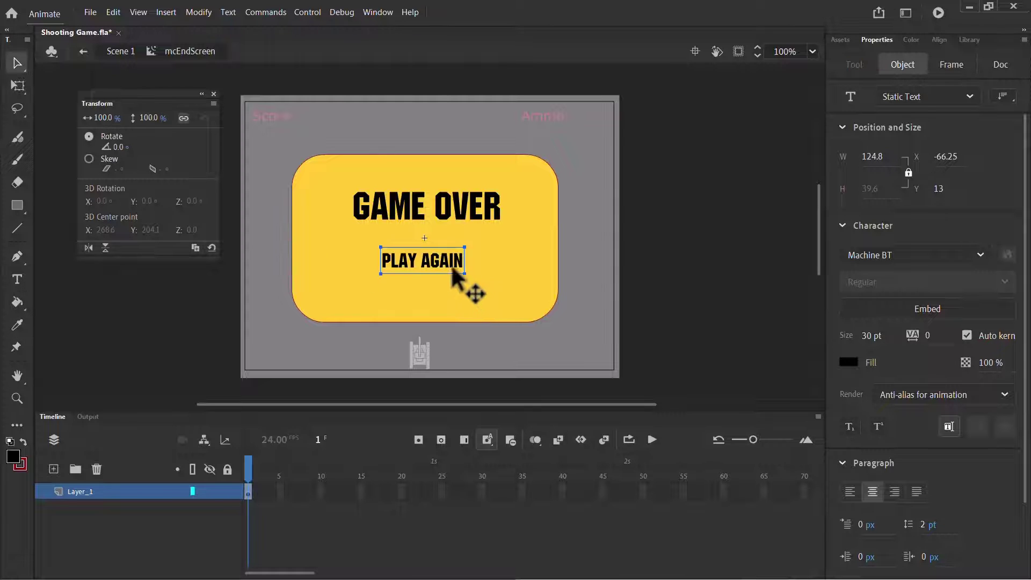
drag(453, 269, 449, 276)
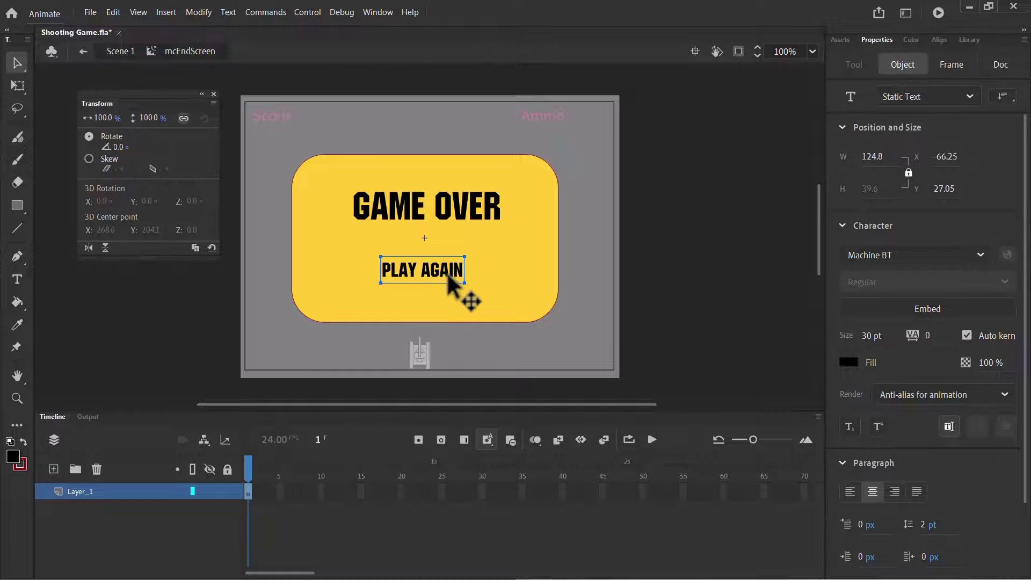
Convert the PLAY AGAIN text to a movie clip symbol named mcPlayAgain and give it the instance name mcPlayAgain
right_click(449, 276)
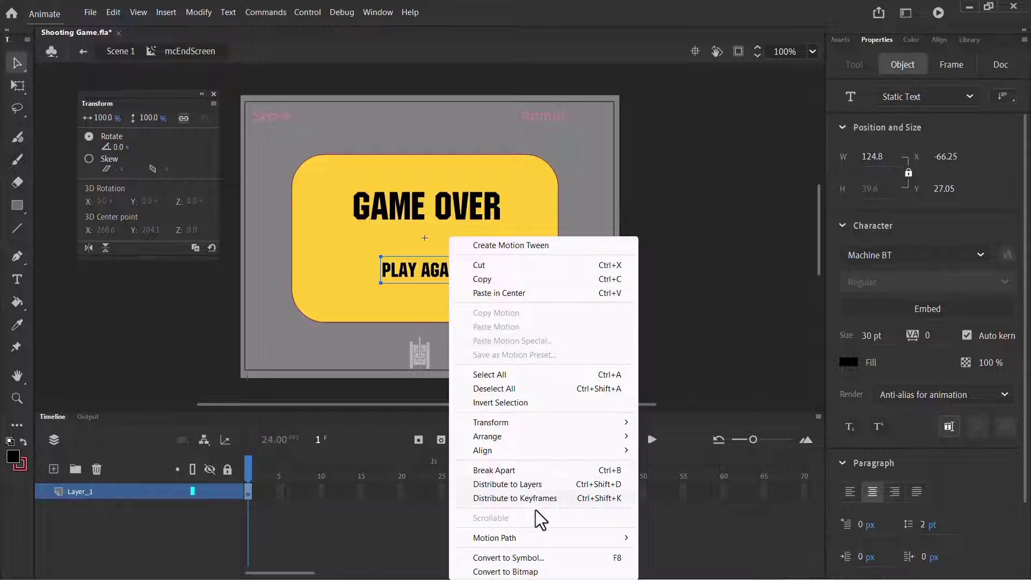
click(527, 558)
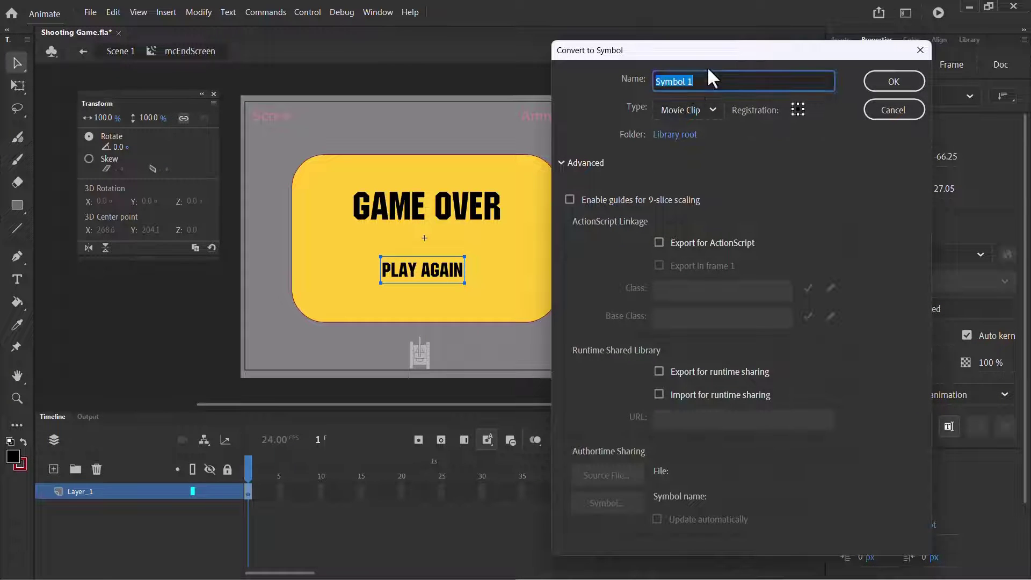
text(mcPlayAgain)
click(886, 83)
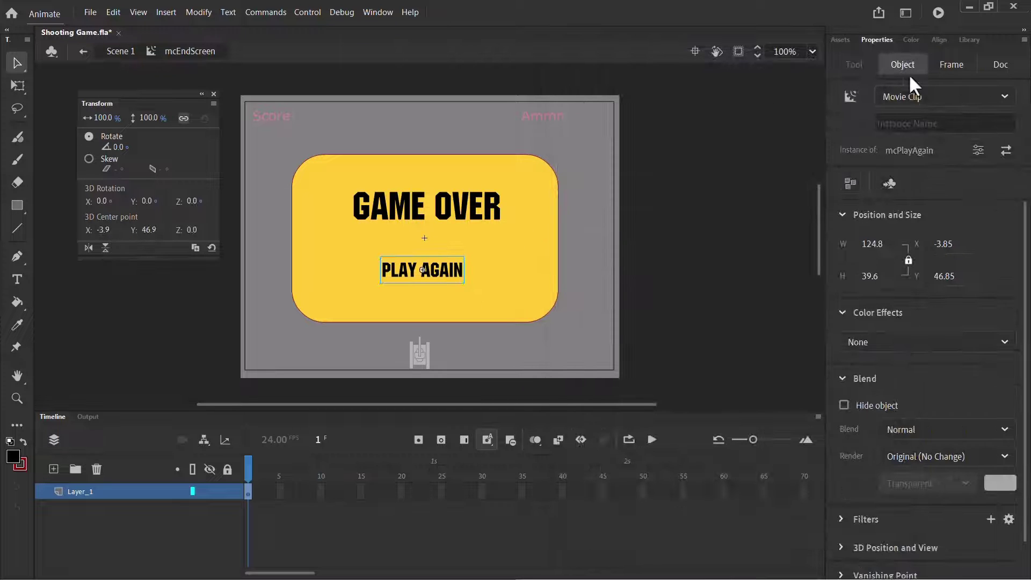
click(908, 120)
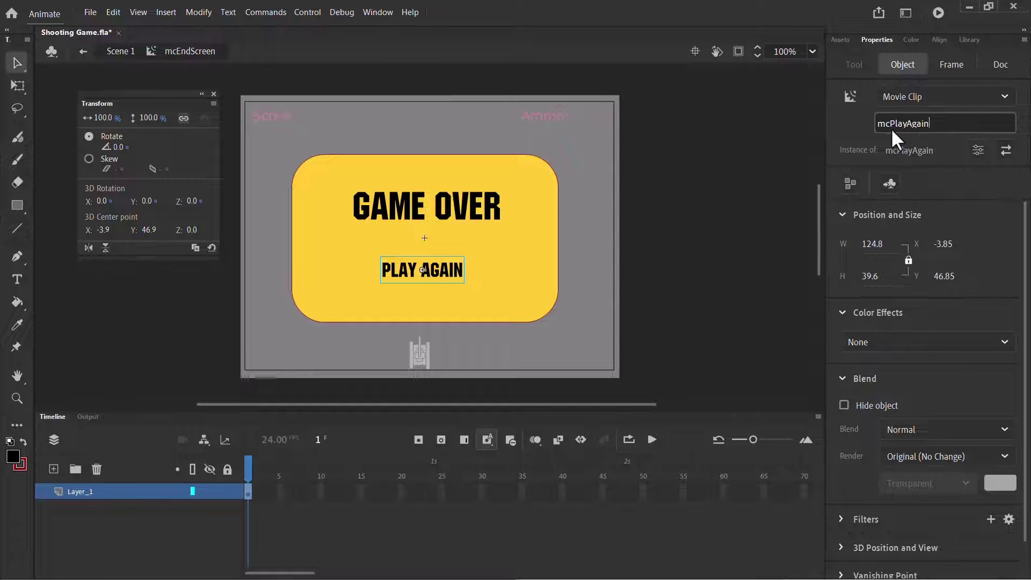
key(Return)
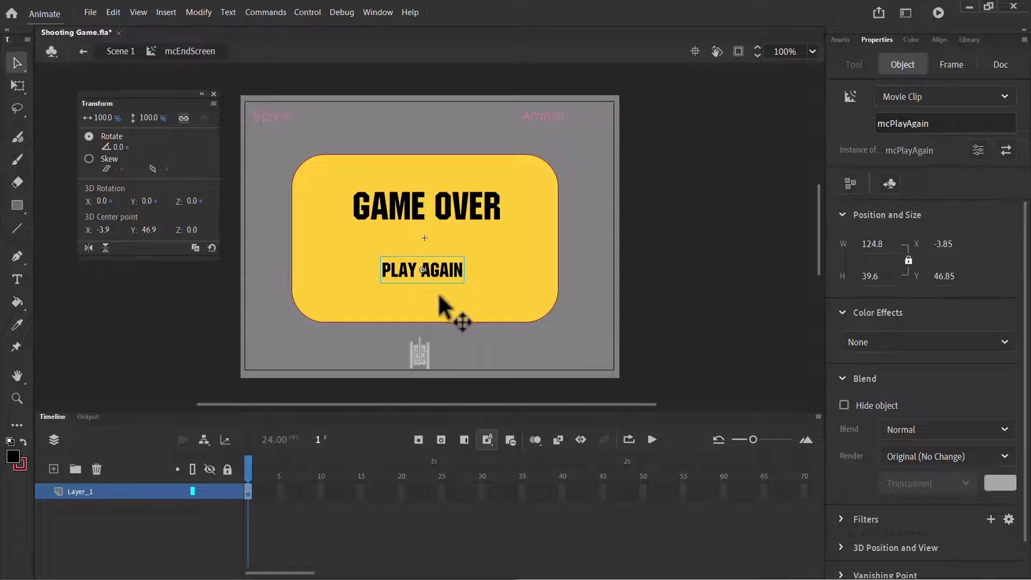
Return to Scene 1 and give the mcEndScreen clip the instance name menuEnd
double_click(433, 260)
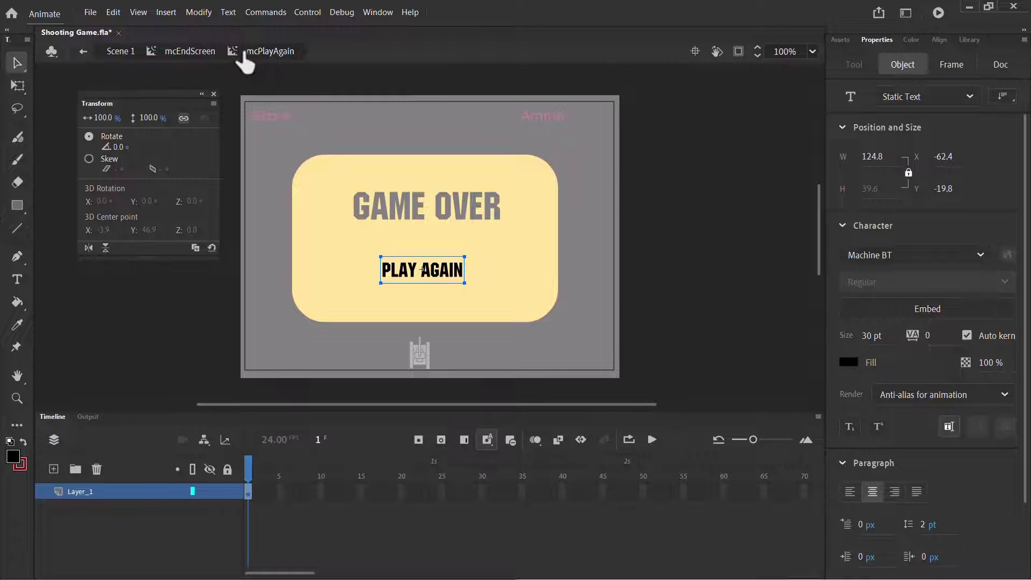
click(115, 52)
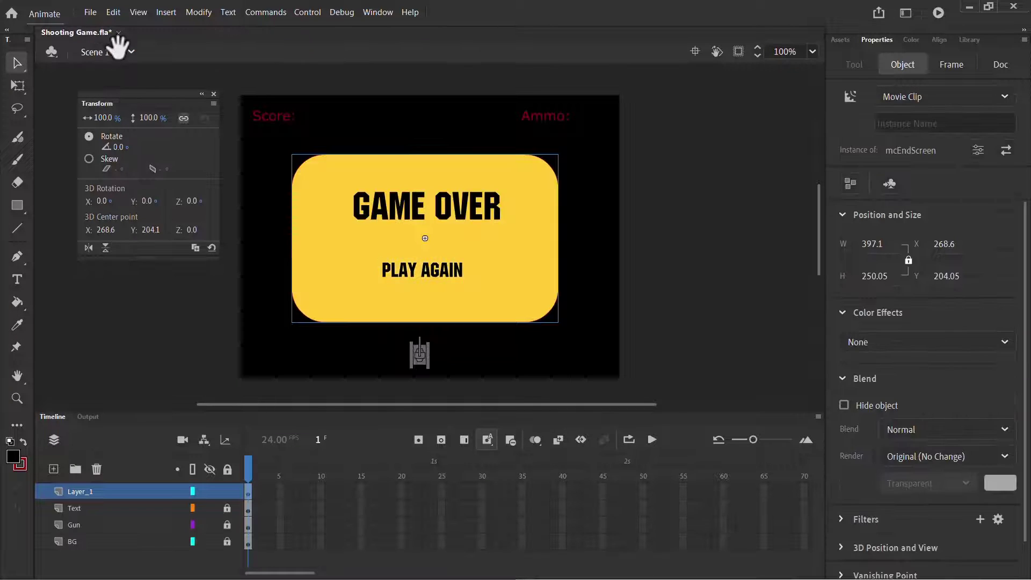
click(725, 253)
click(510, 236)
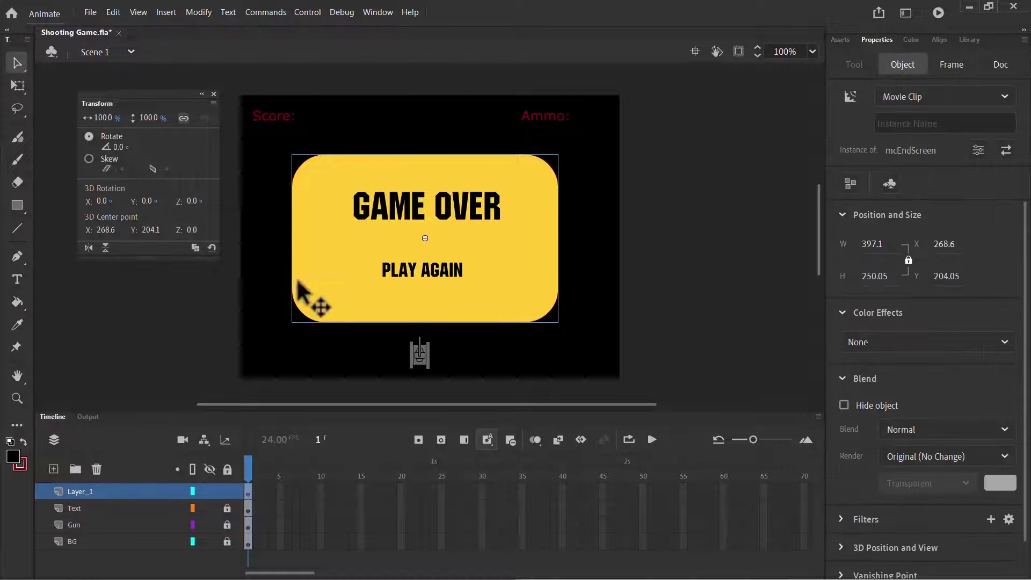
click(933, 123)
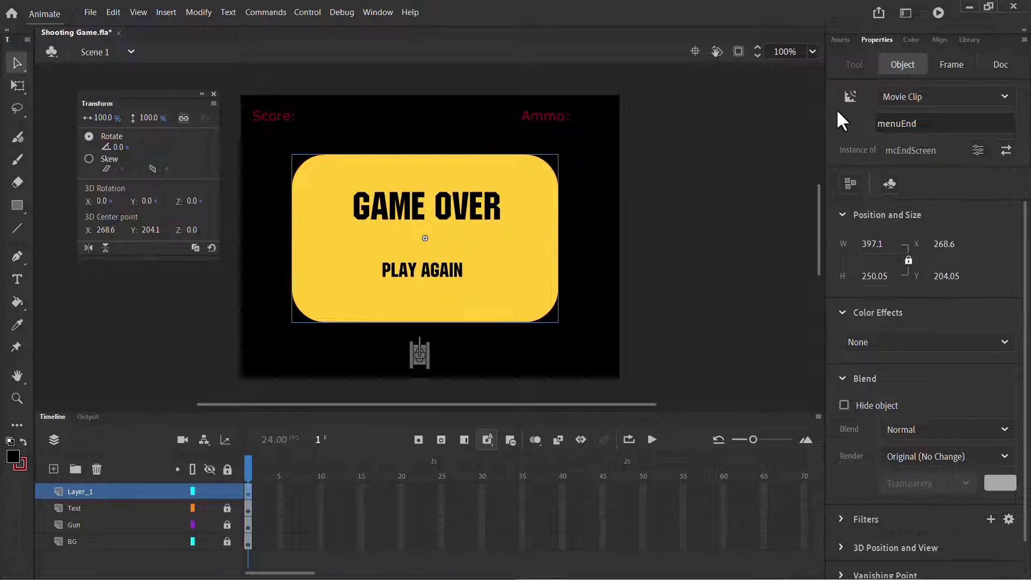
click(687, 224)
click(505, 259)
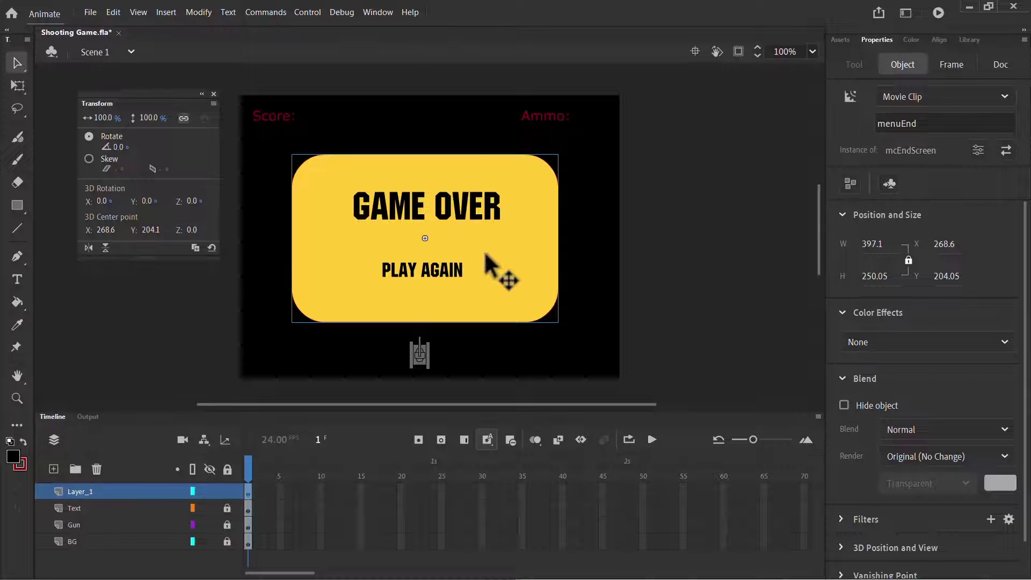
click(708, 267)
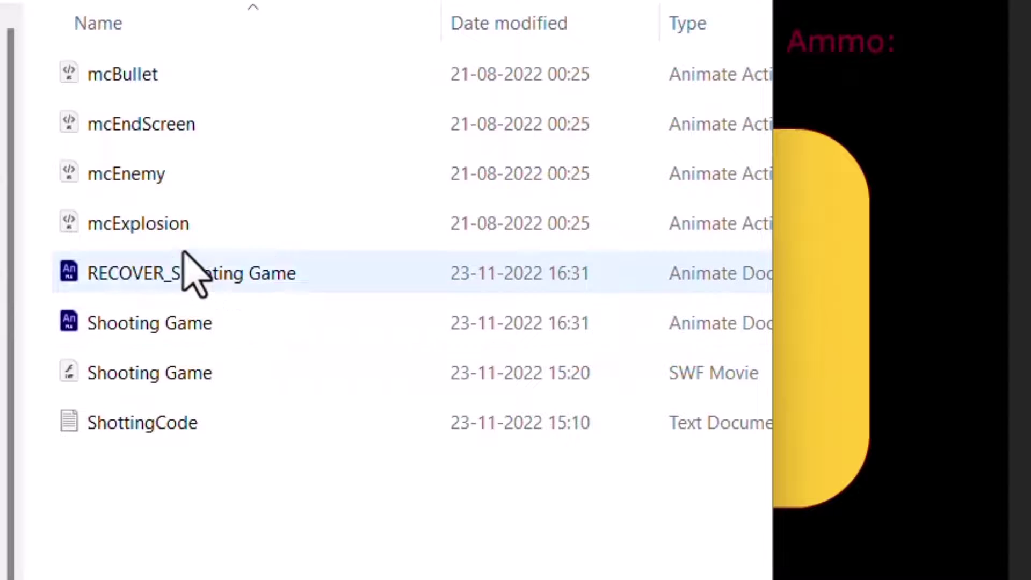
In File Explorer, look over the mcBullet, mcEndScreen, mcEnemy and mcExplosion script files and the Shooting Game document in the ShootingGame folder
click(164, 229)
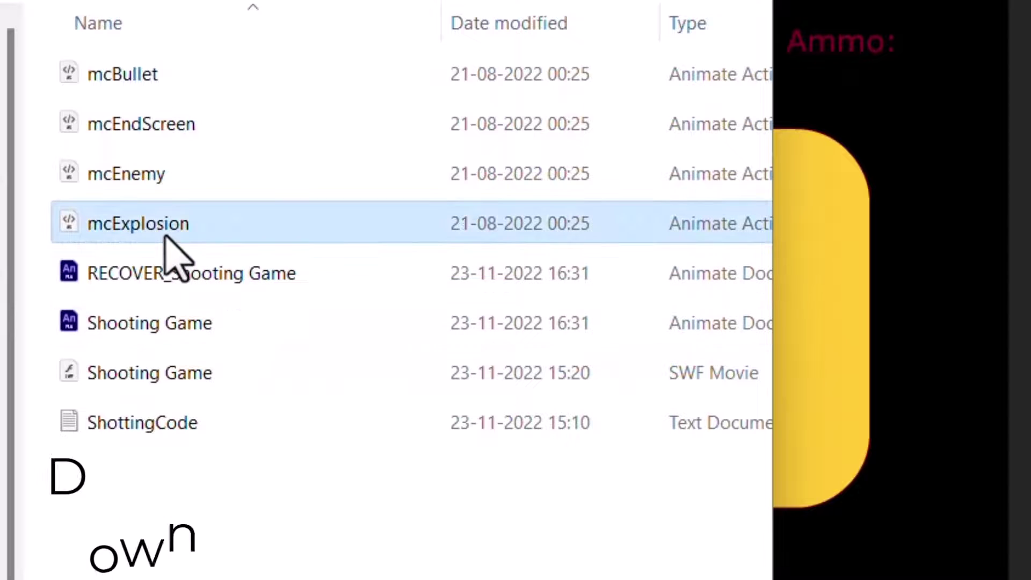
ctrl+click(156, 182)
ctrl+click(161, 121)
ctrl+click(161, 86)
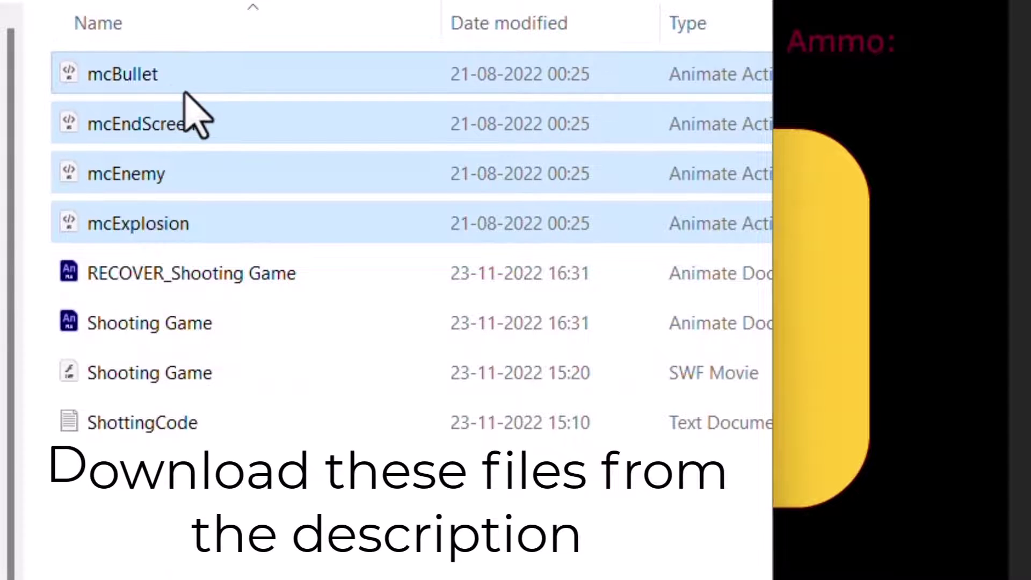
click(134, 82)
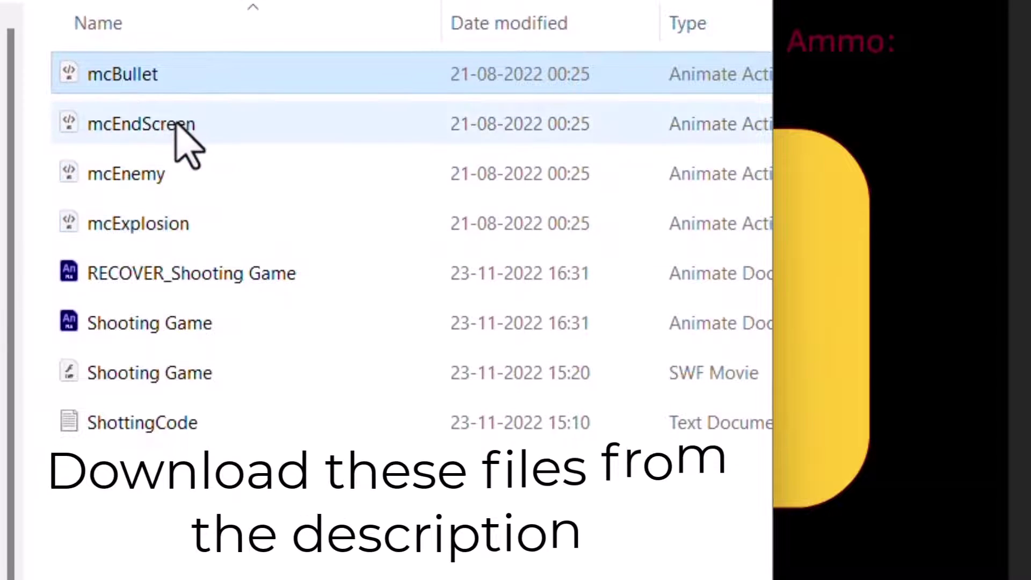
click(175, 127)
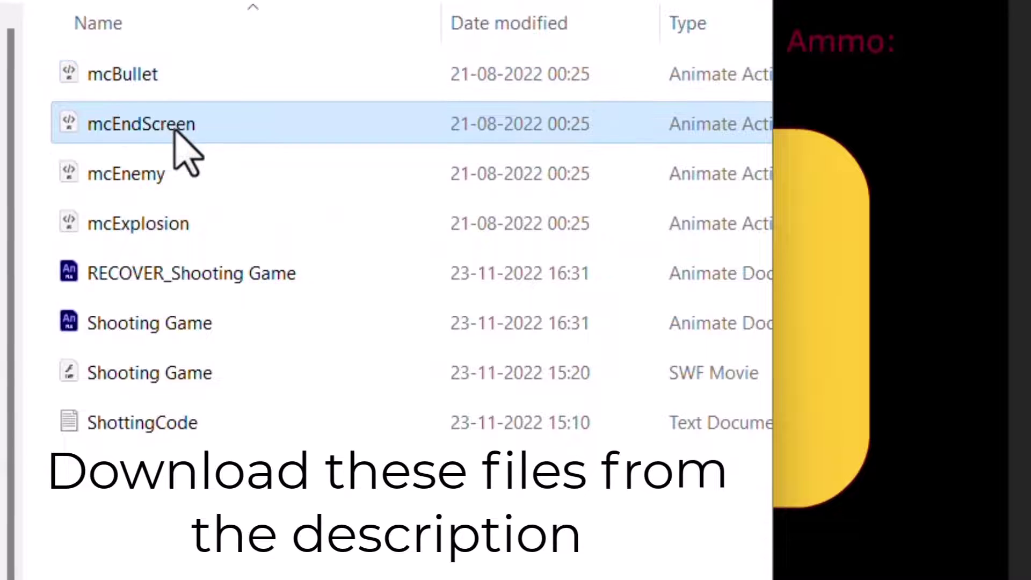
click(174, 178)
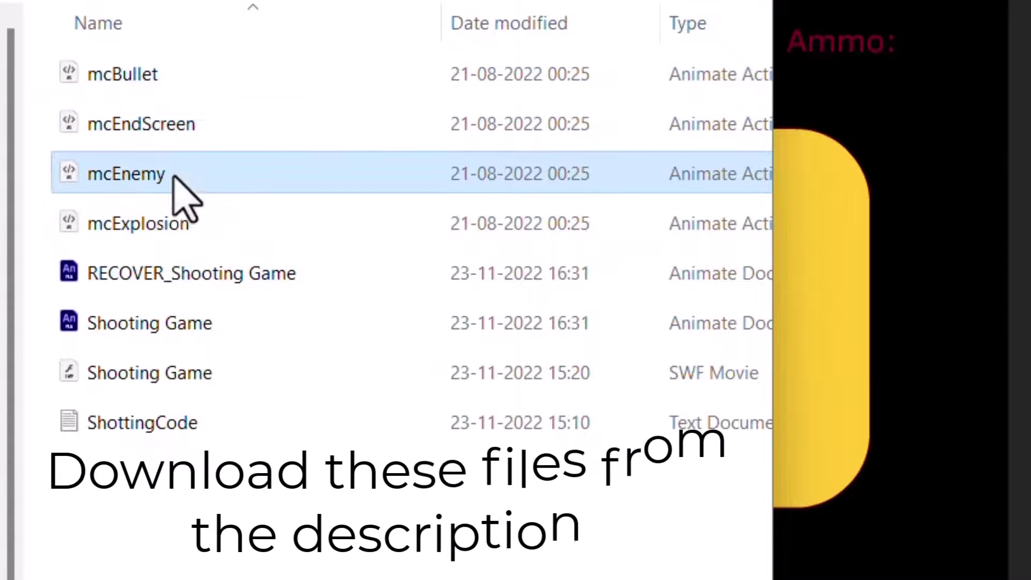
click(173, 228)
click(276, 543)
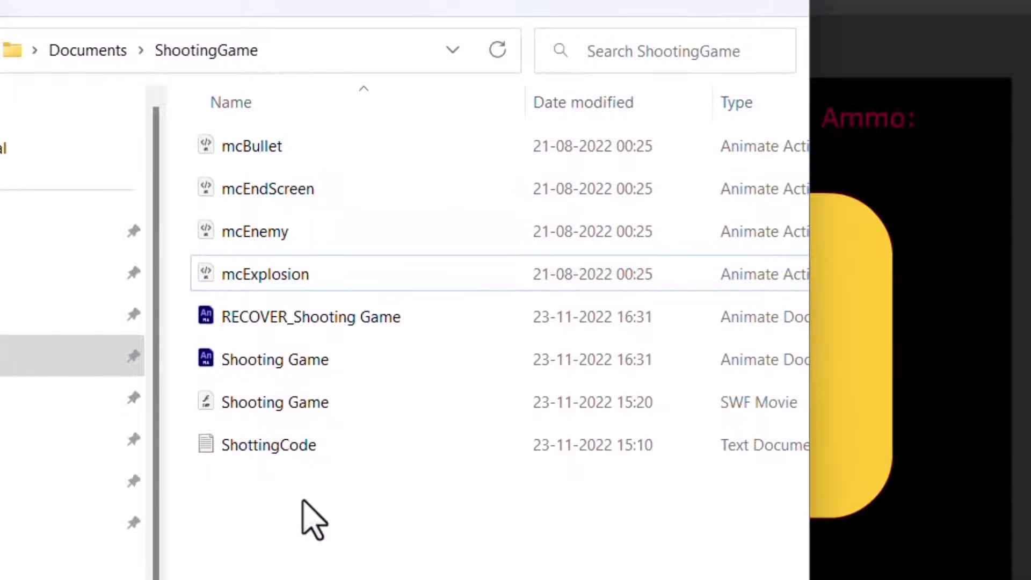
click(290, 375)
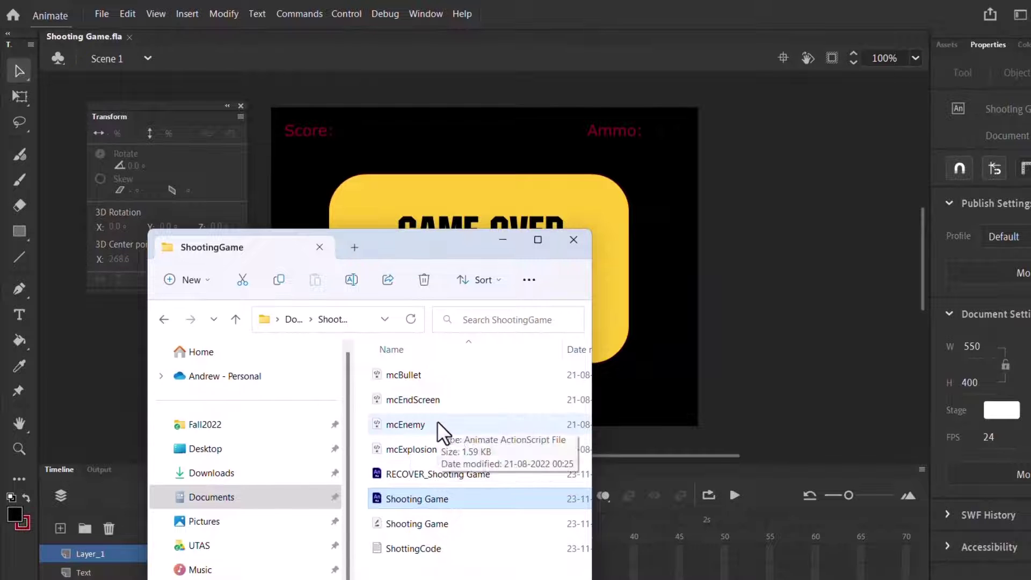
Open the ShottingCode text file from the ShootingGame folder, copy all of its code, and return to the Animate document
click(433, 548)
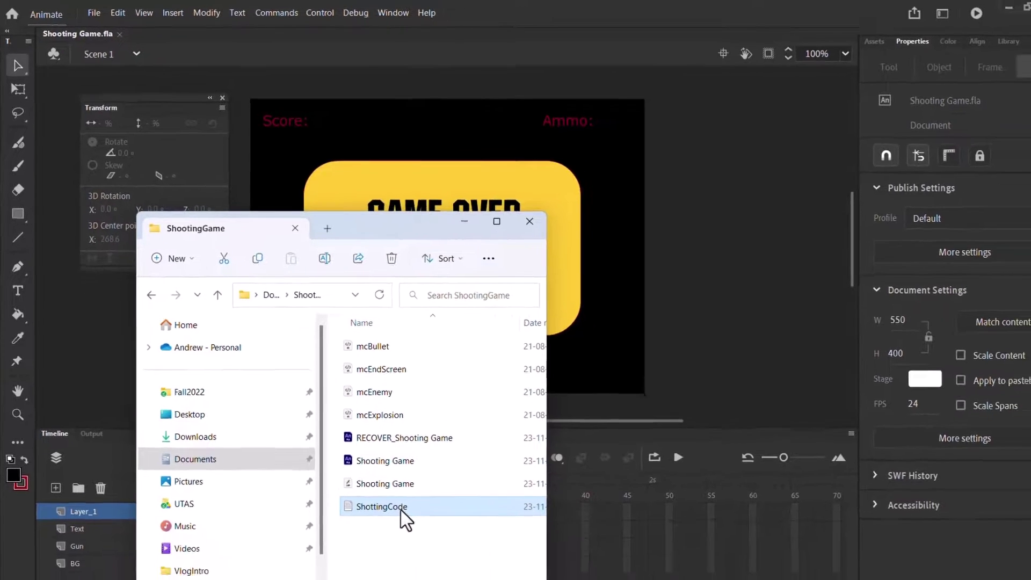
double_click(401, 510)
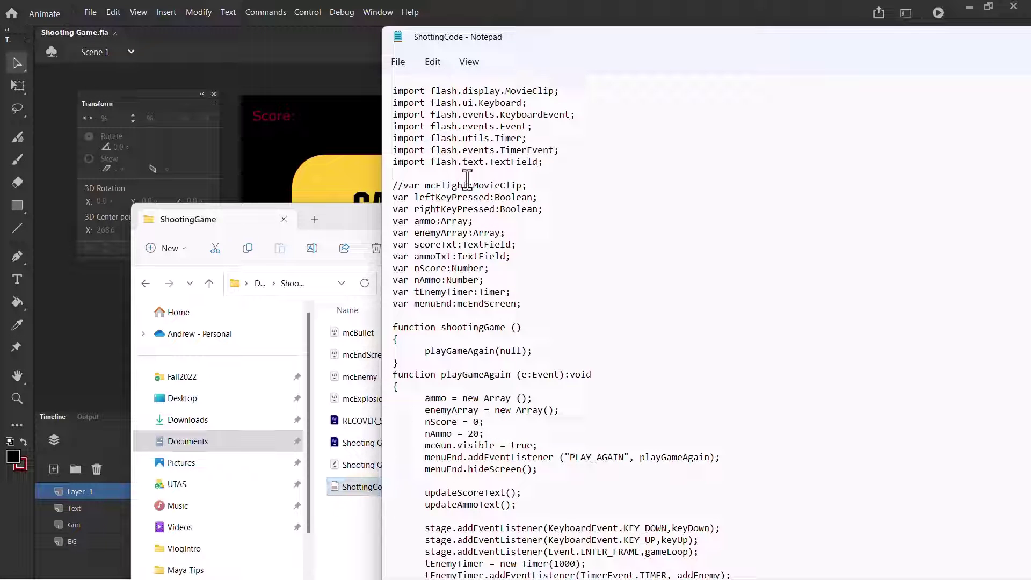
key(ctrl+a)
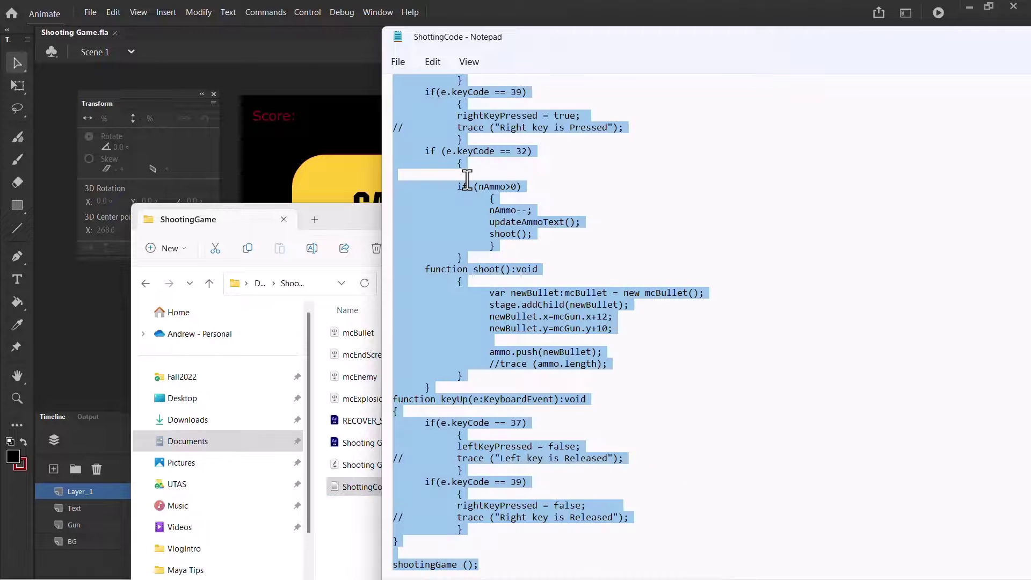
double_click(400, 46)
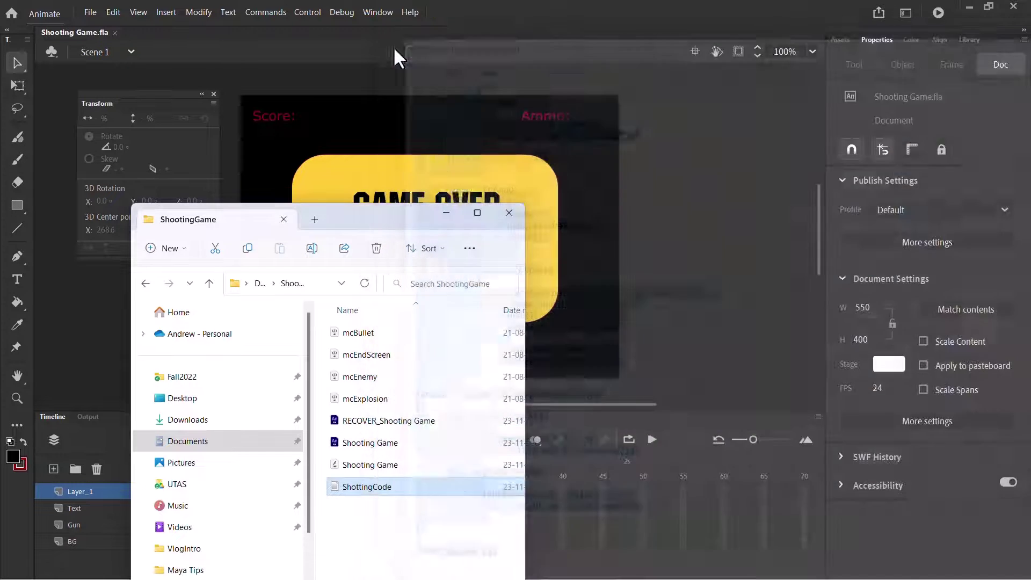
click(456, 207)
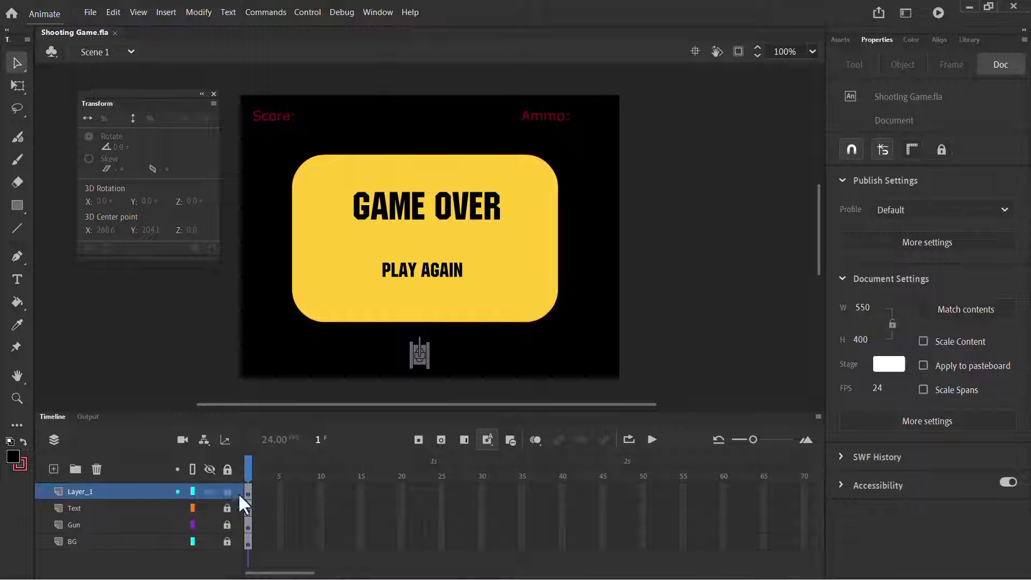
Rename Layer_1 as ENDgAME and add a new layer above it named Actions
double_click(77, 494)
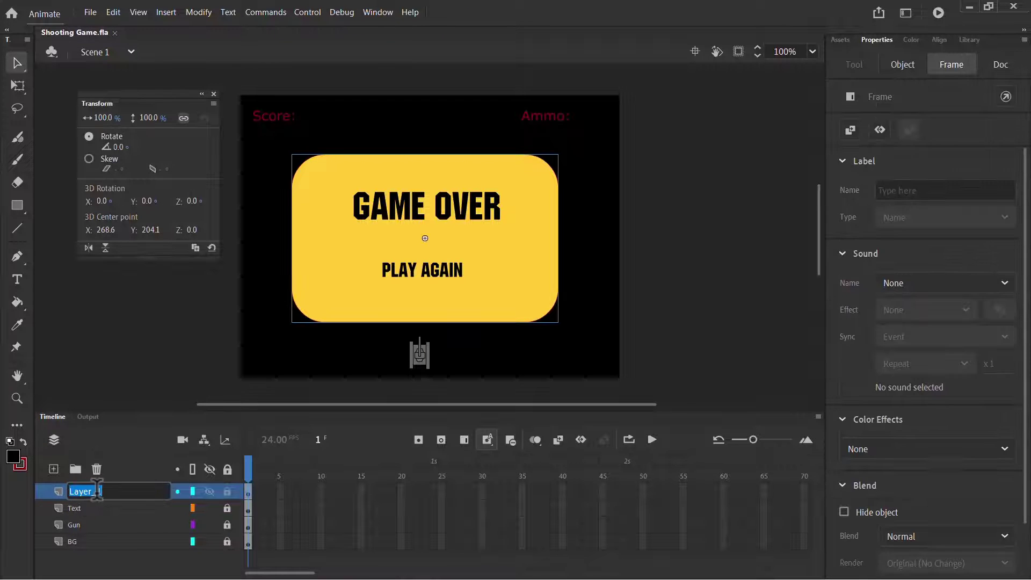
text(ENDgAME)
key(Return)
double_click(88, 491)
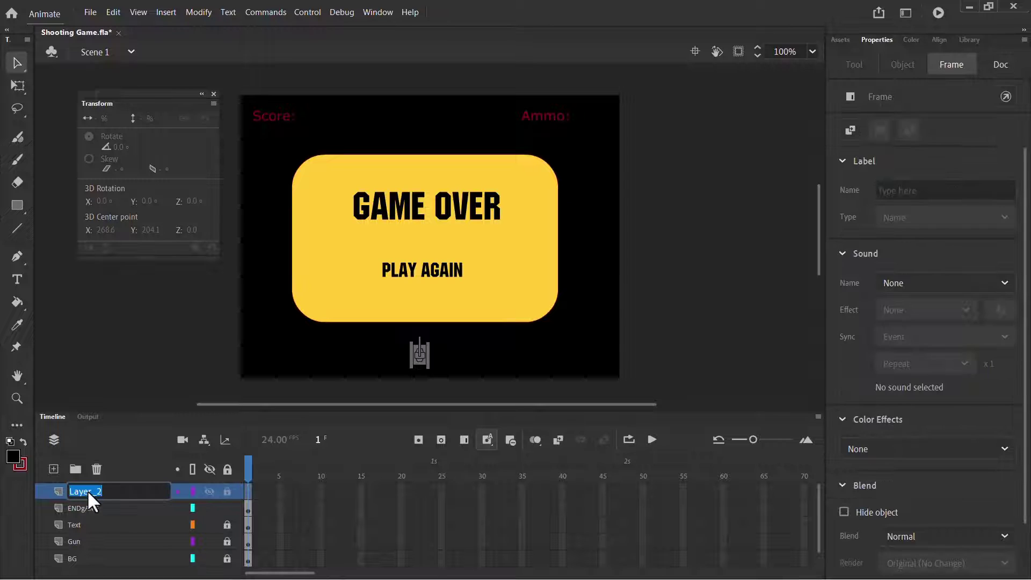
text(aCTIons)
key(Return)
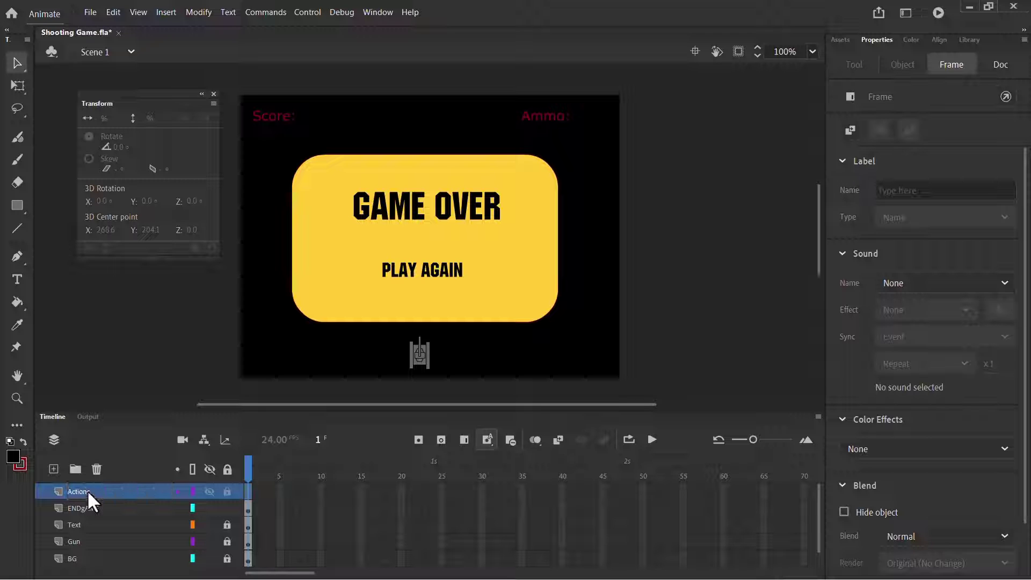
Open the script of frame 1 on the Actions layer and paste the copied game code into it
right_click(252, 491)
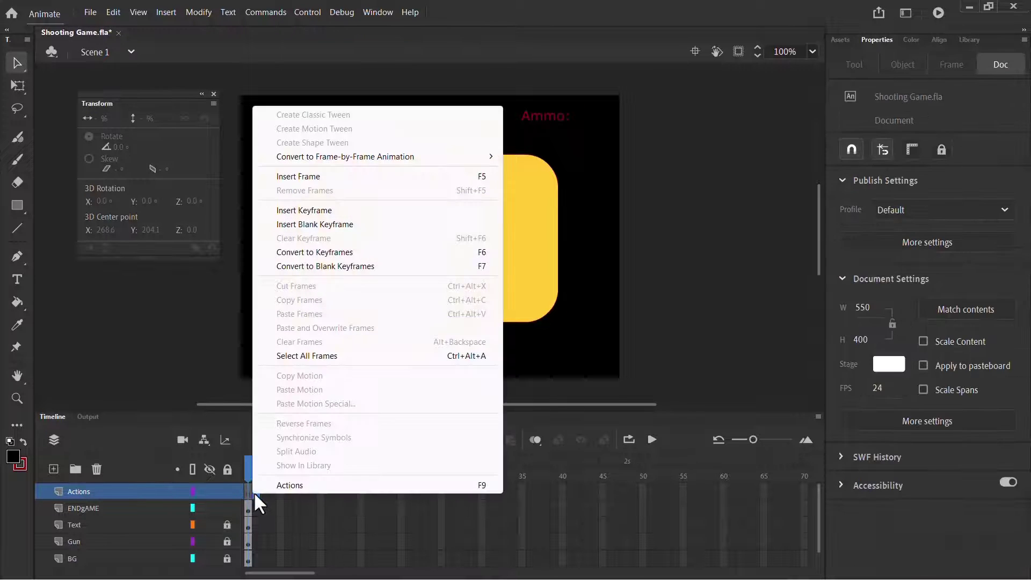
click(247, 491)
right_click(247, 491)
click(276, 487)
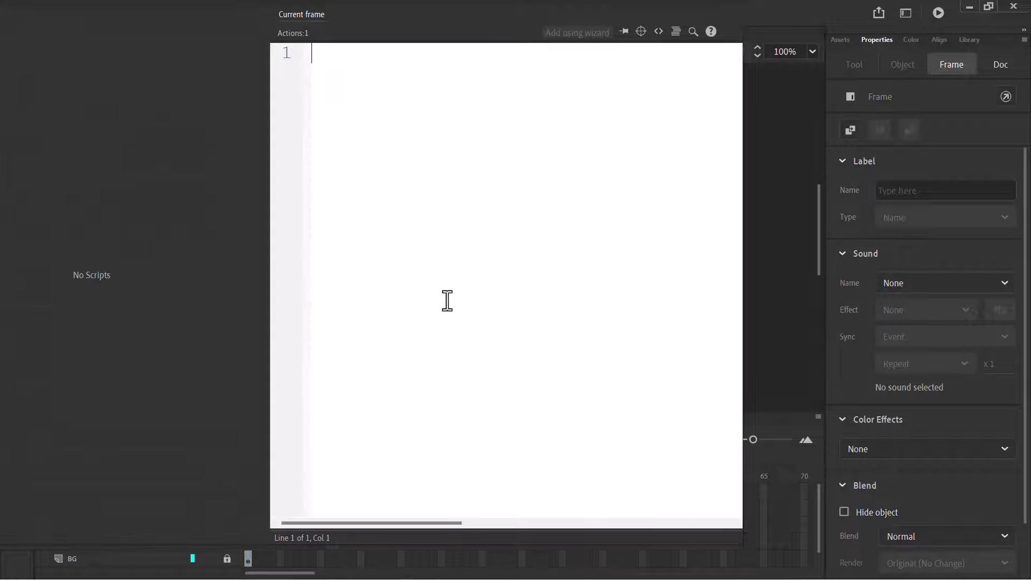
key(ctrl+v)
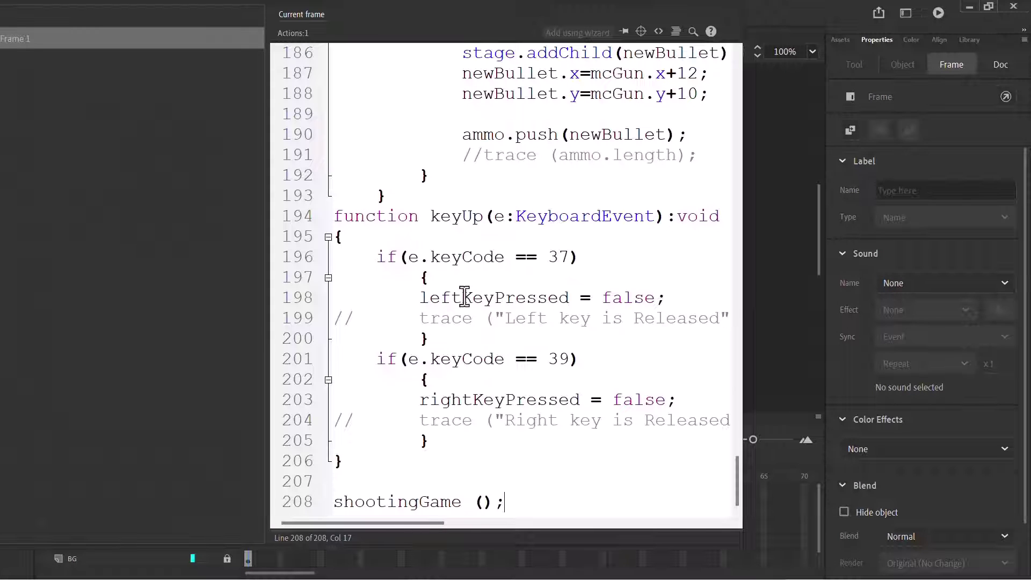
Look over the pasted script back up to its import lines with the code area widened, and close the script editor
scroll(464, 294, up, 5)
scroll(463, 293, down, 5)
scroll(462, 435, up, 20)
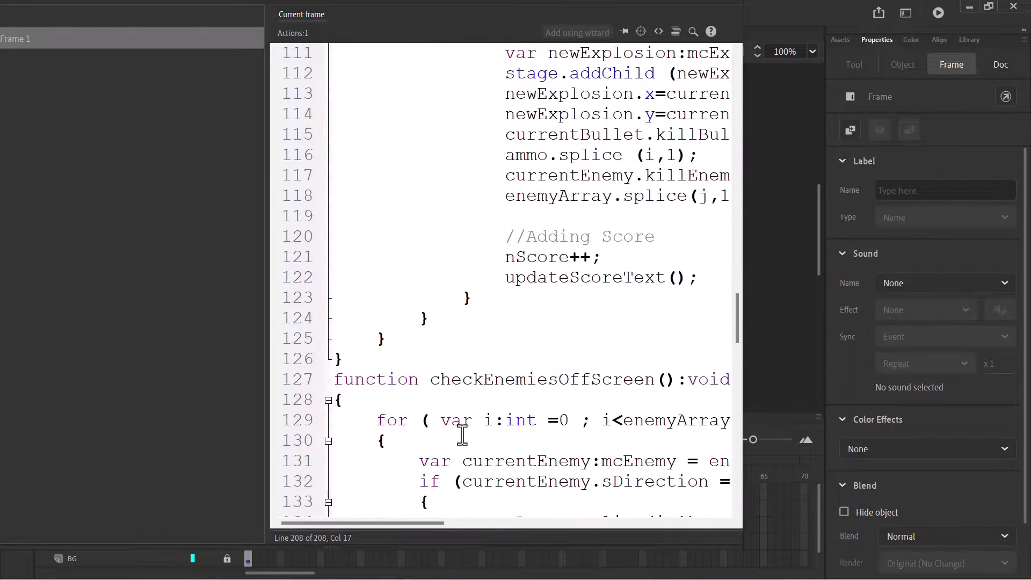
scroll(462, 435, up, 20)
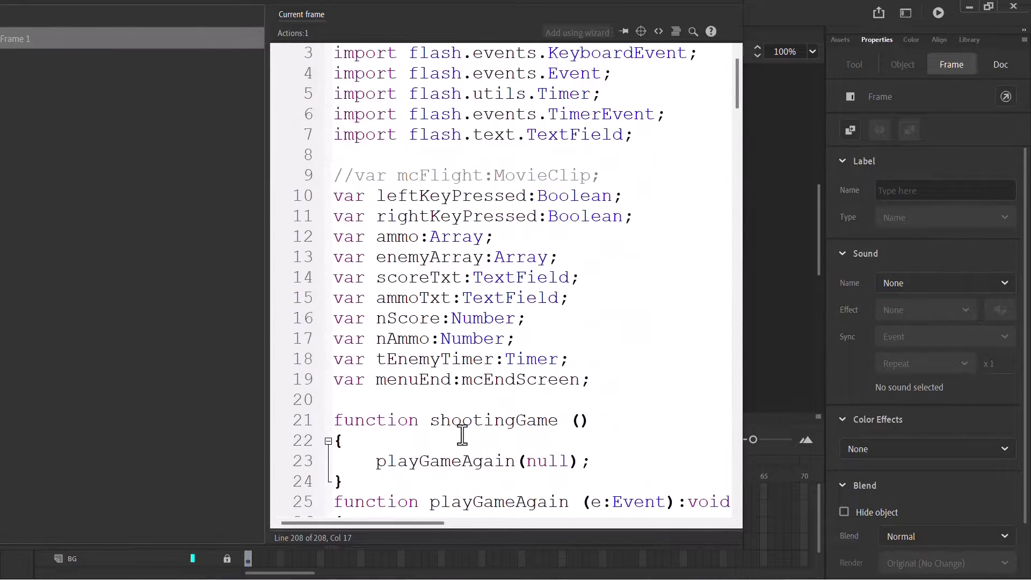
scroll(462, 435, up, 1)
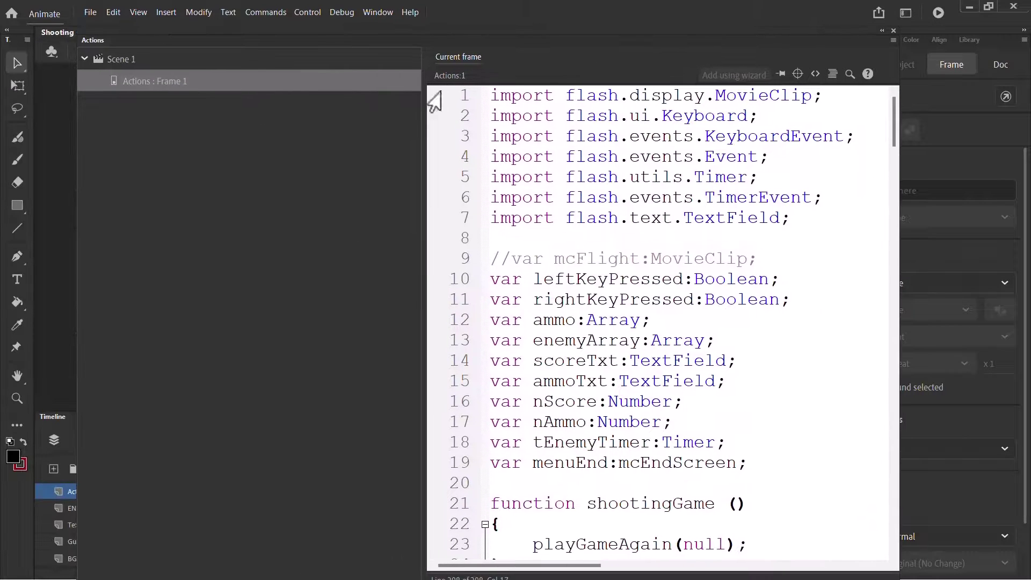
drag(426, 84, 56, 79)
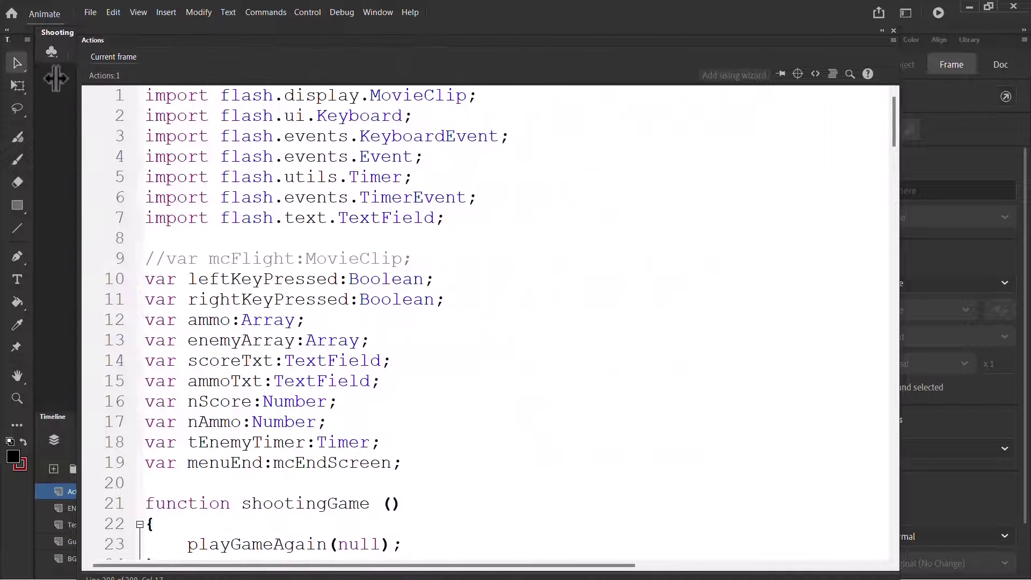
click(894, 30)
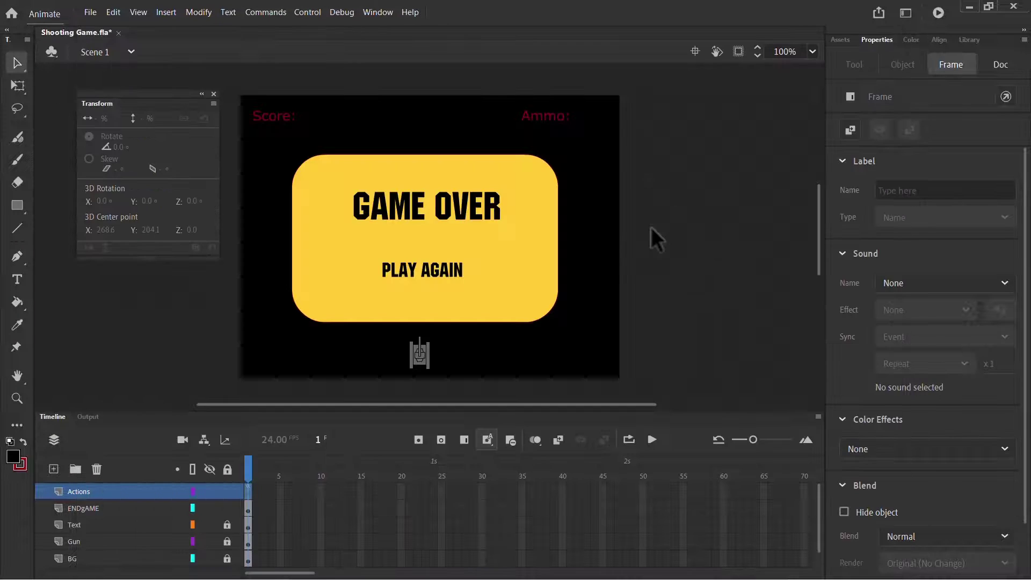
click(711, 269)
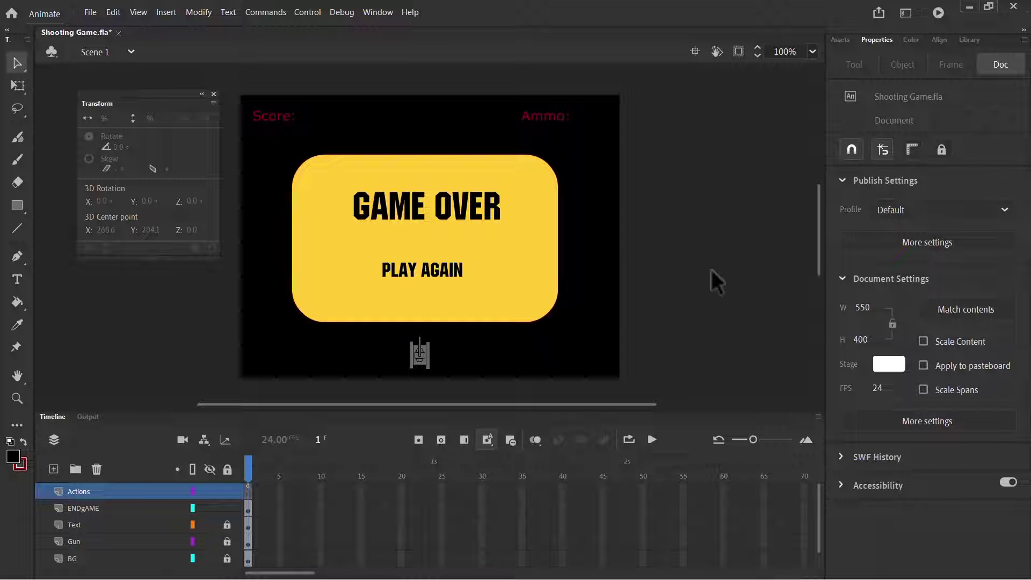
Test the movie, move the test window over the stage, and steer the gun left and right to check its controls
key(ctrl+Return)
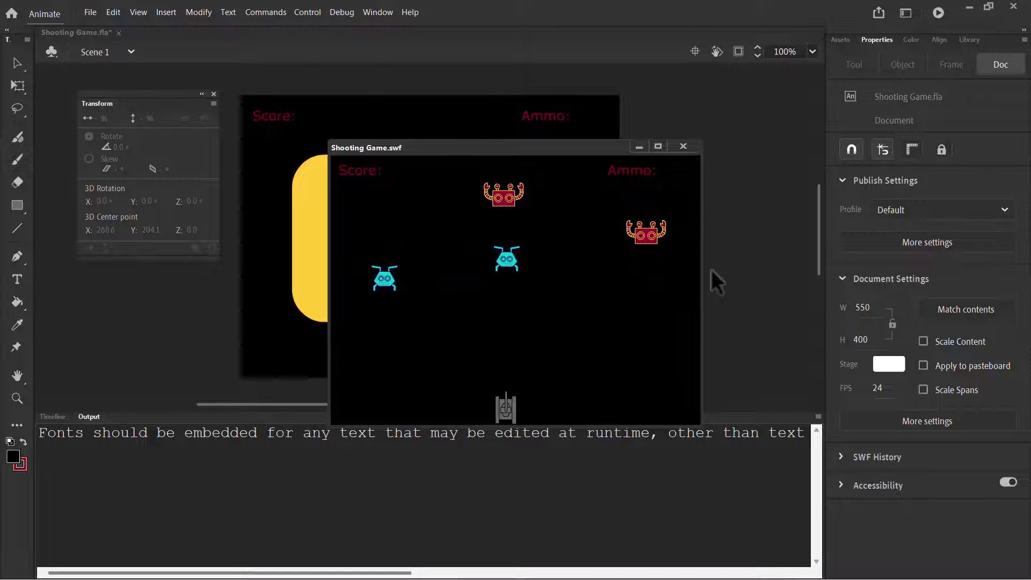
drag(435, 147, 343, 104)
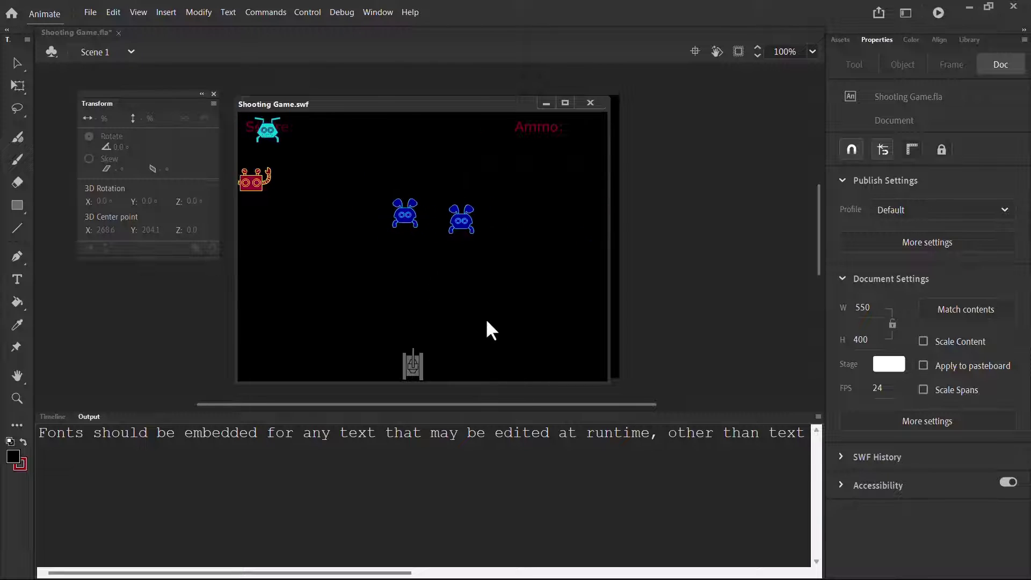
key(space)
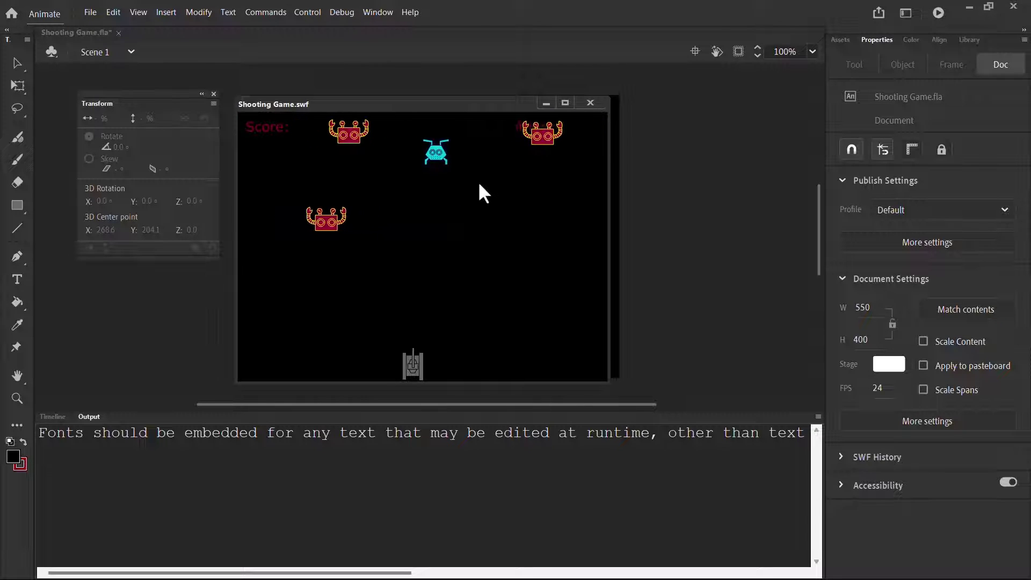
key(Right)
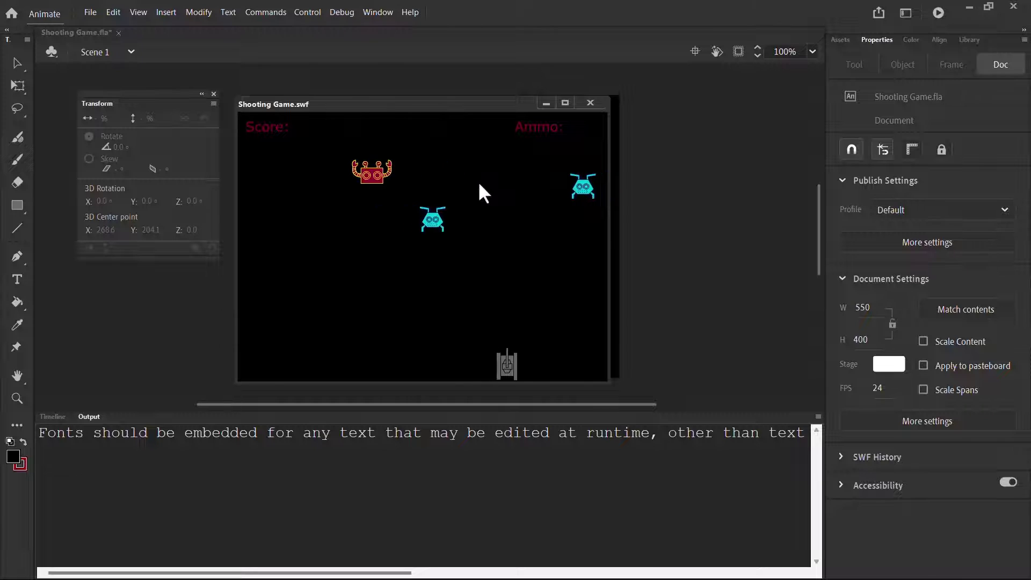
key(Left)
key(Left)
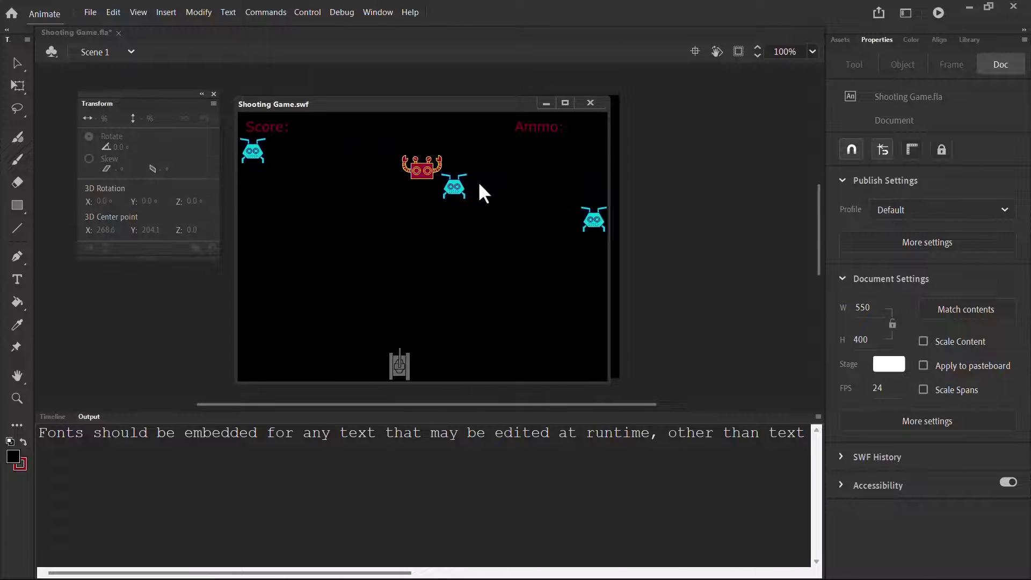
key(Right)
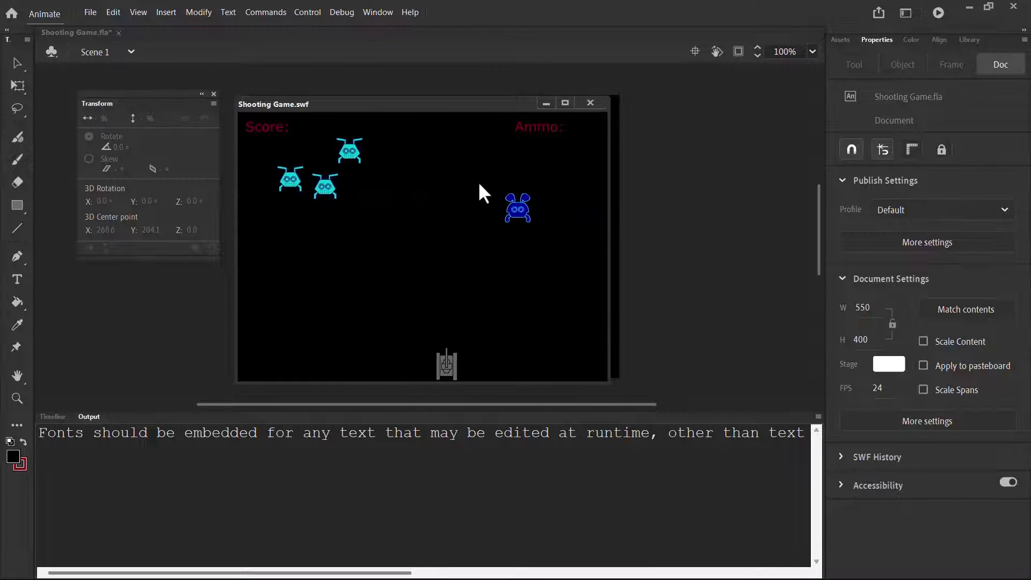
key(Left)
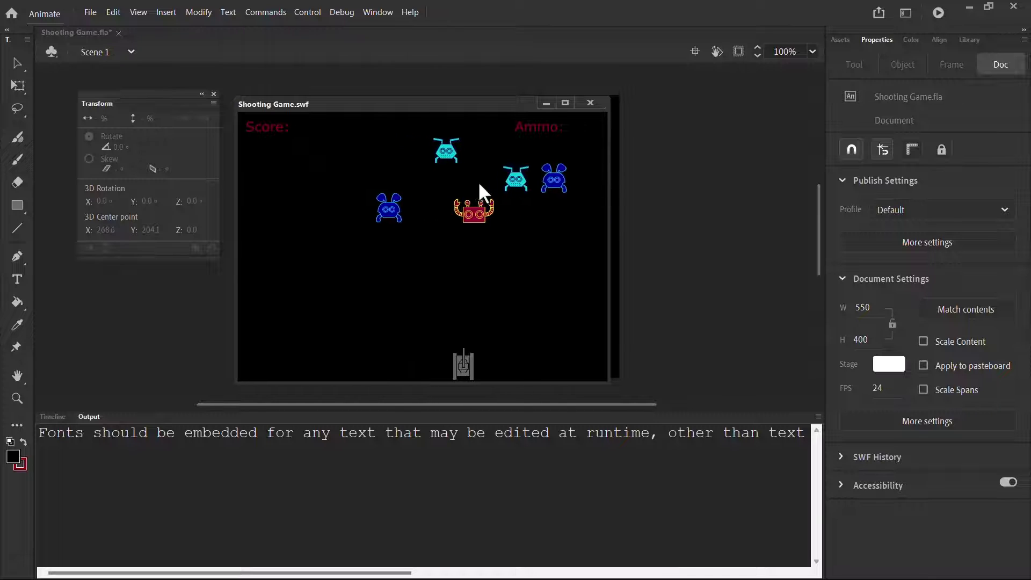
Play the test movie, moving the gun both ways and shooting at the enemies until the game ends
key(space)
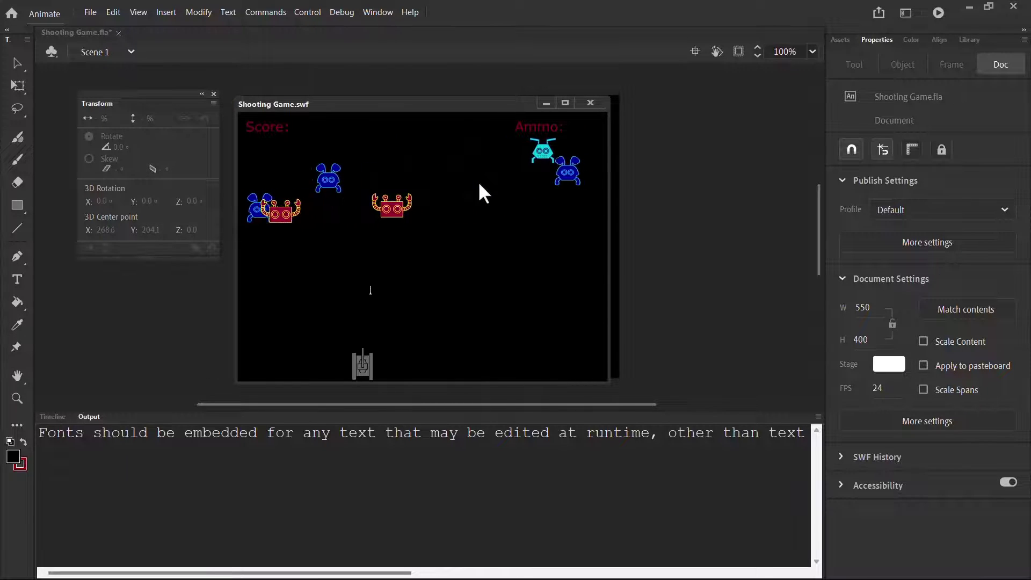
key(space)
key(space)
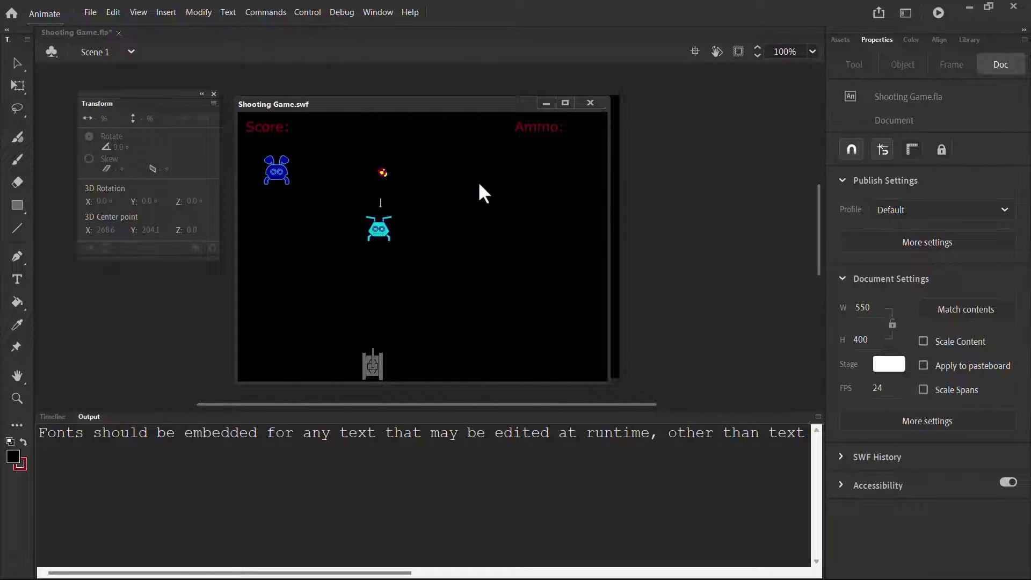
key(Right)
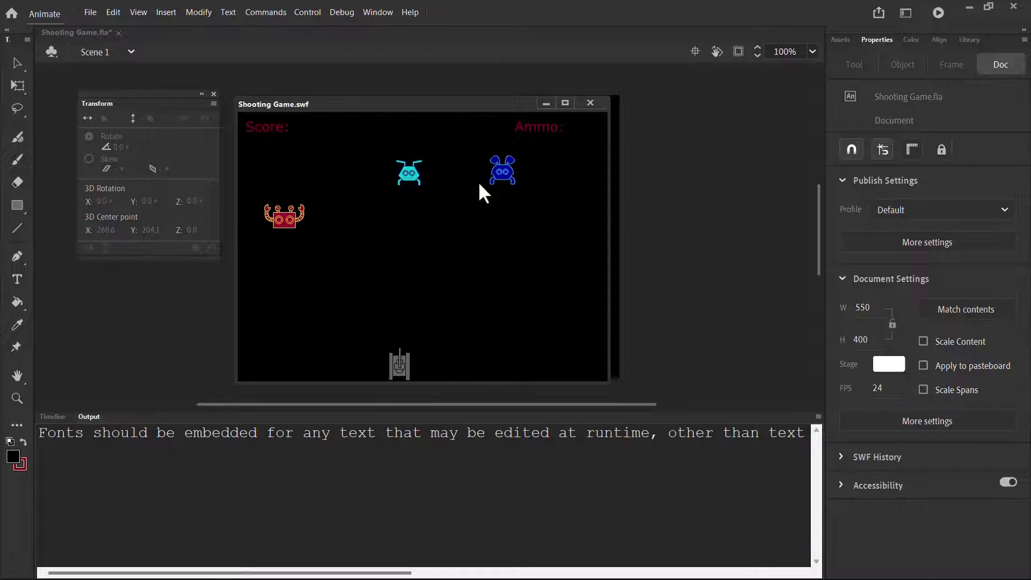
key(space)
key(Right)
key(space)
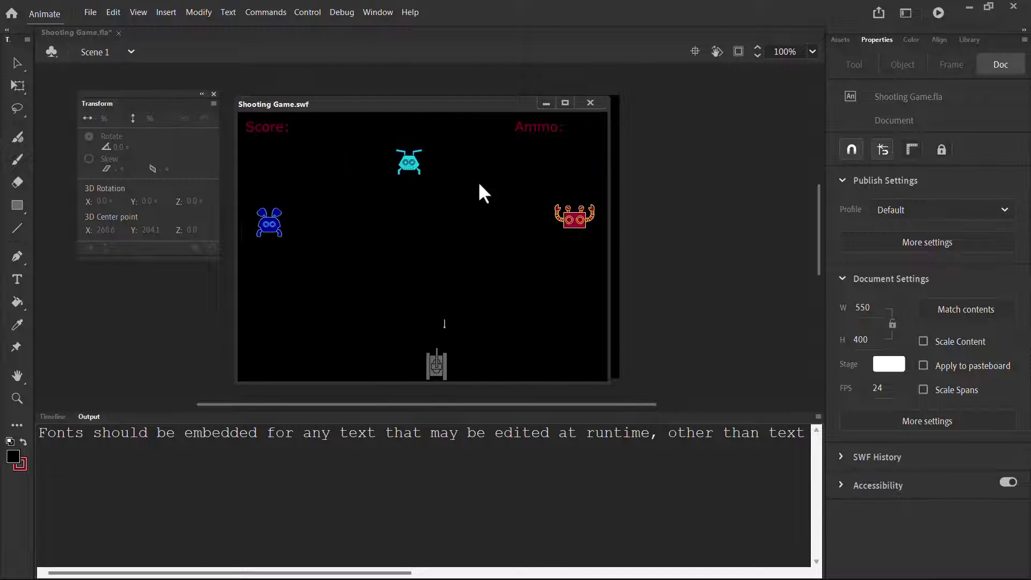
key(Left)
key(space)
key(space)
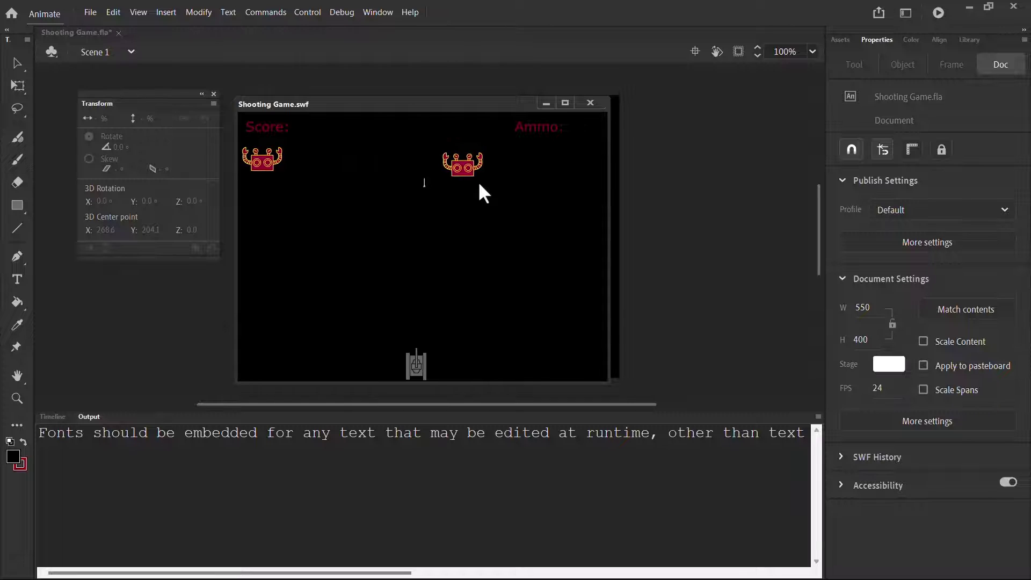
key(Right)
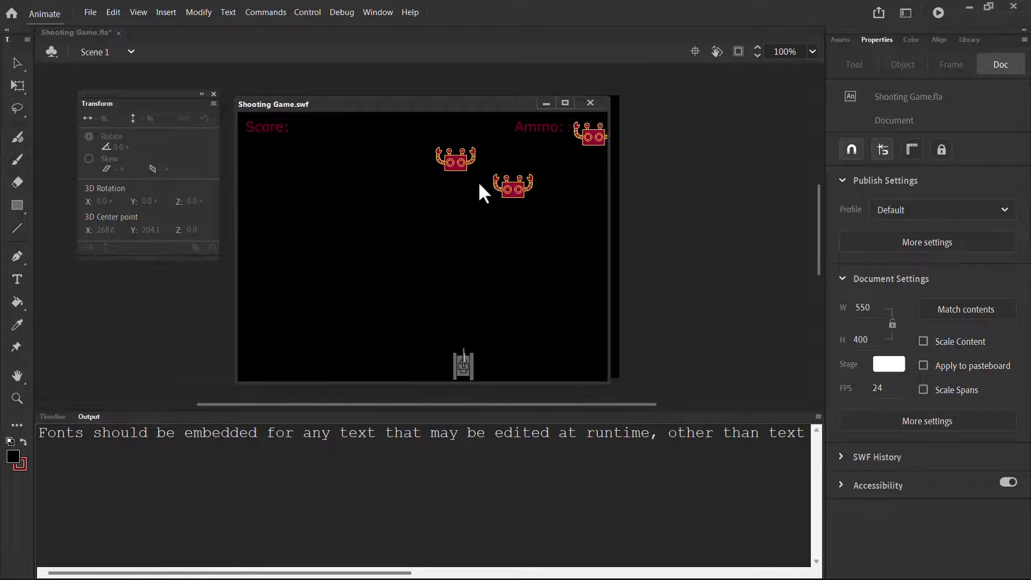
key(space)
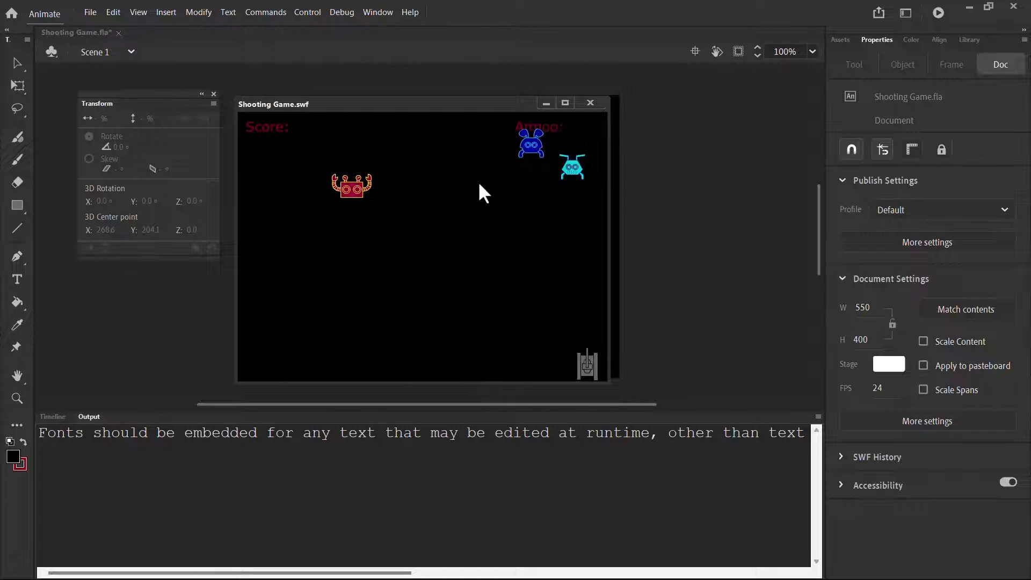
key(Left)
key(space)
key(Left)
key(space)
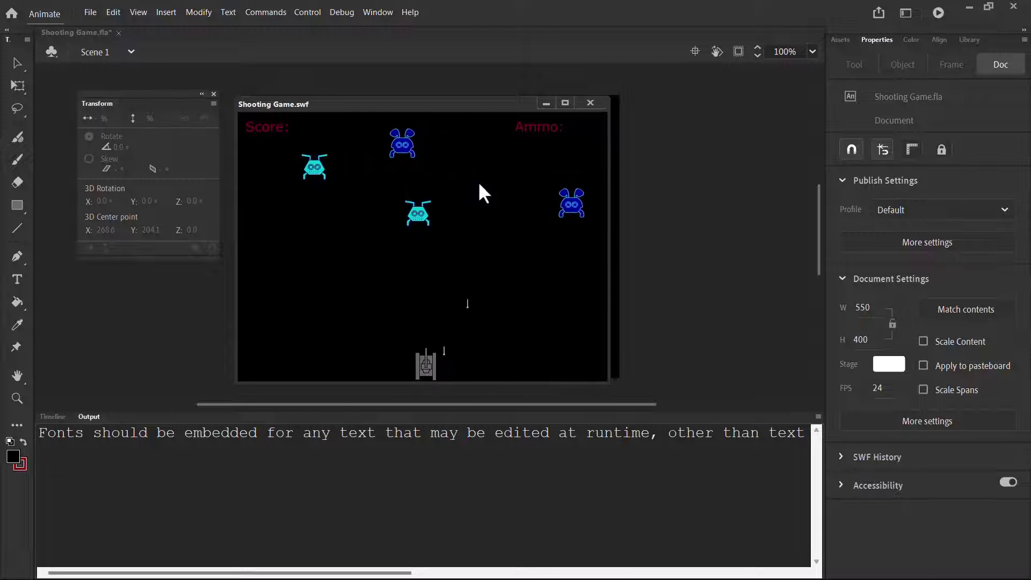
key(Right)
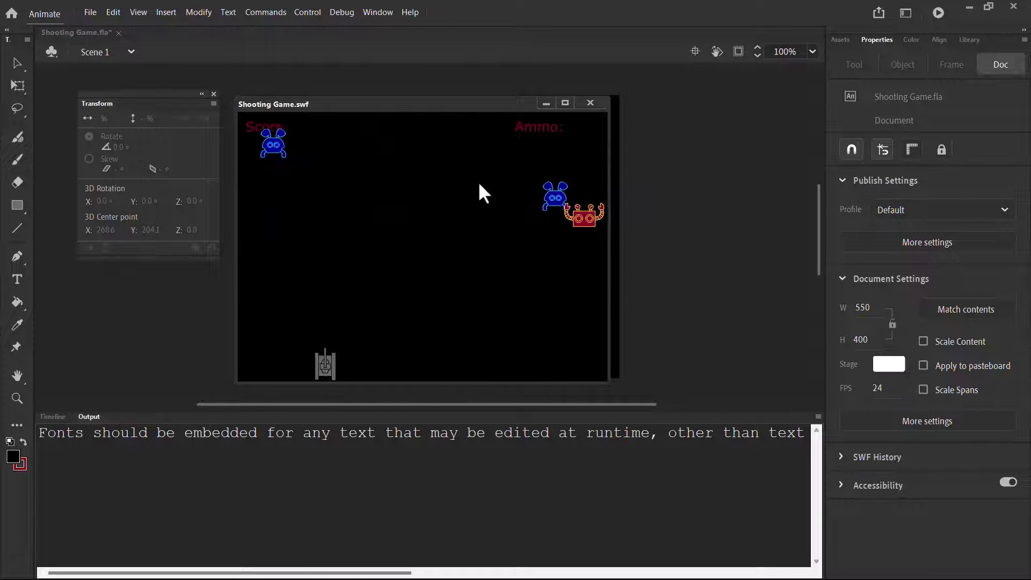
key(Left)
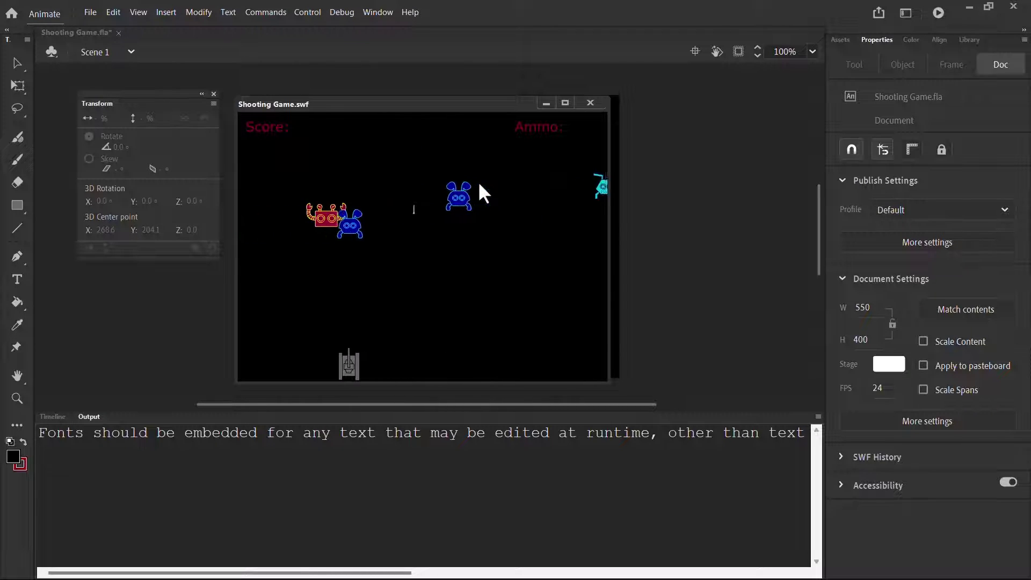
key(Right)
key(space)
key(Right)
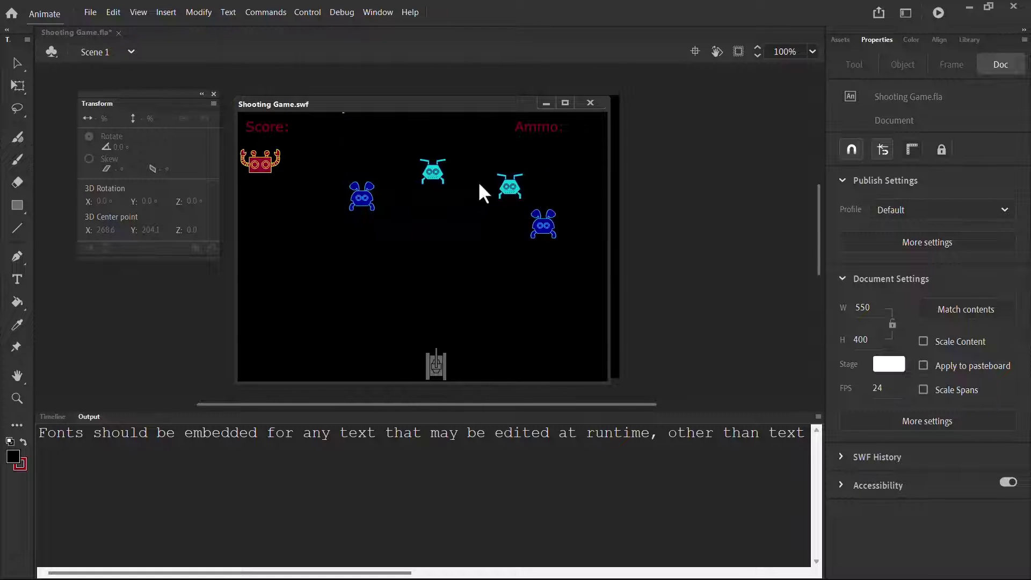
key(space)
key(Right)
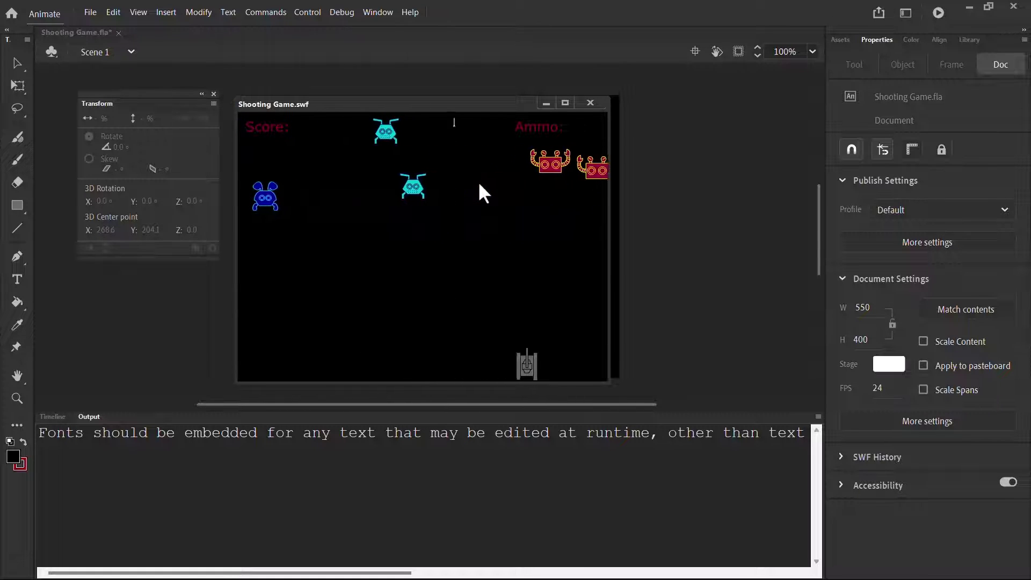
key(Left)
key(space)
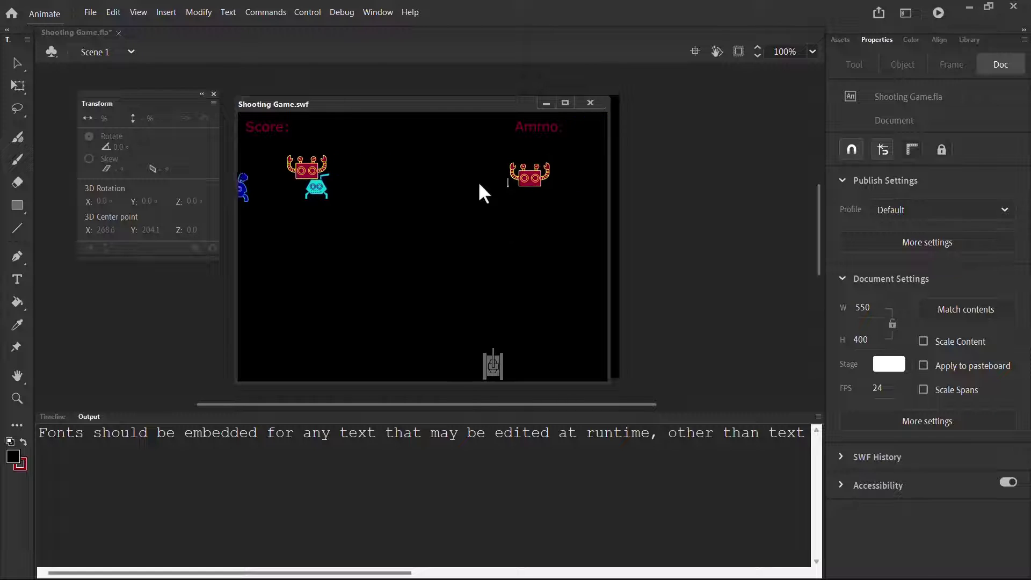
key(Left)
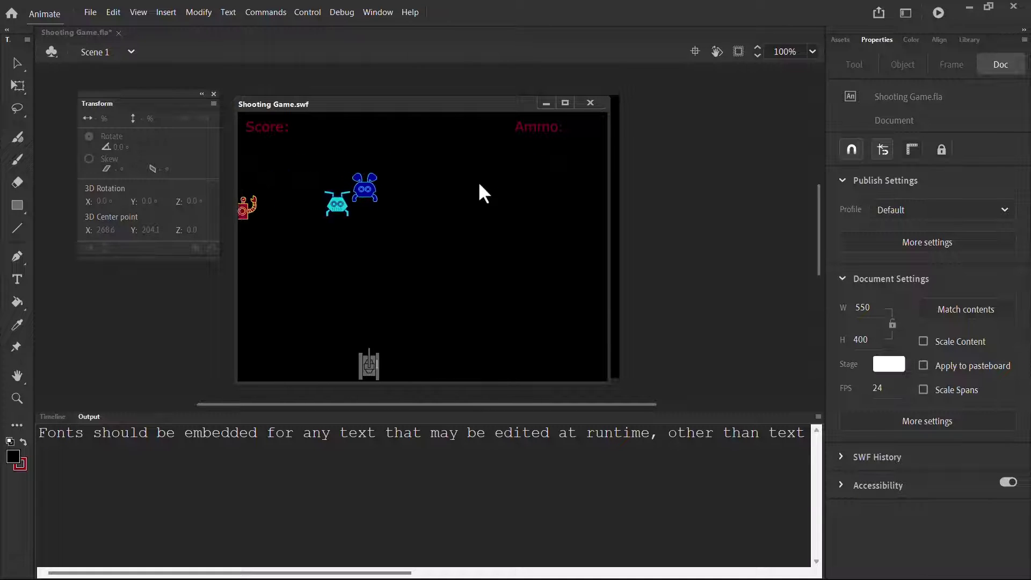
key(space)
key(Right)
key(Right)
key(space)
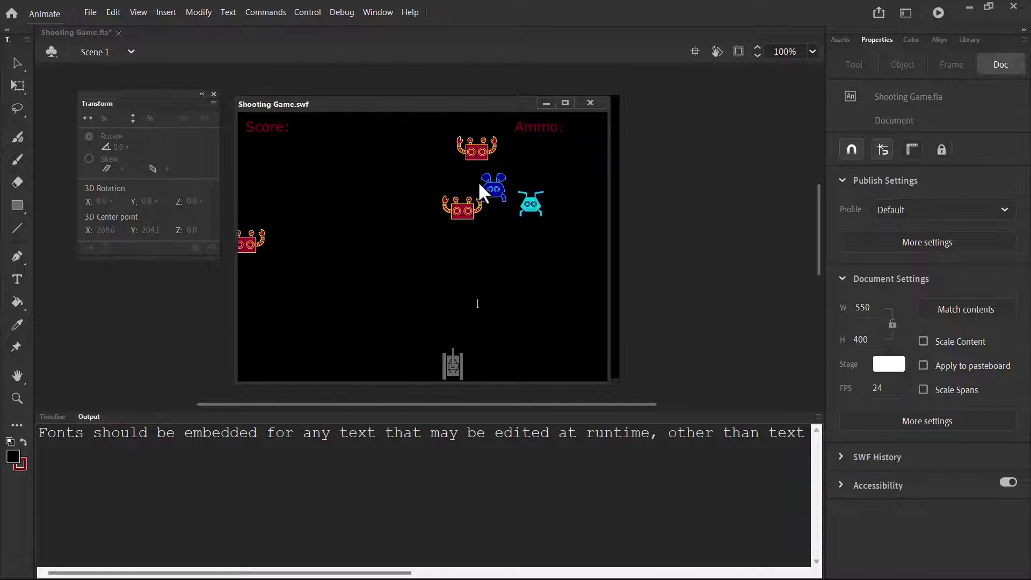
key(space)
key(Right)
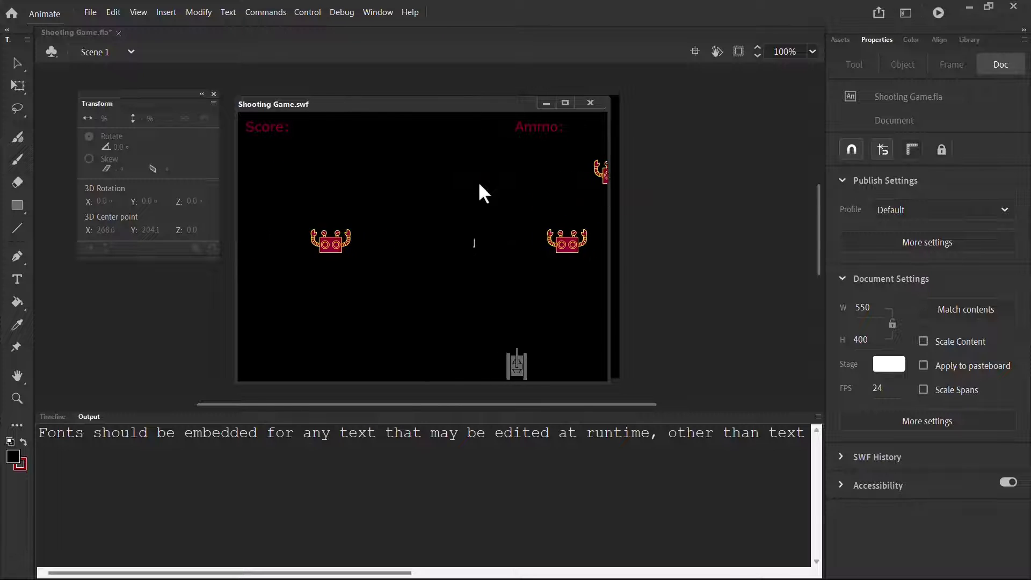
key(Left)
key(space)
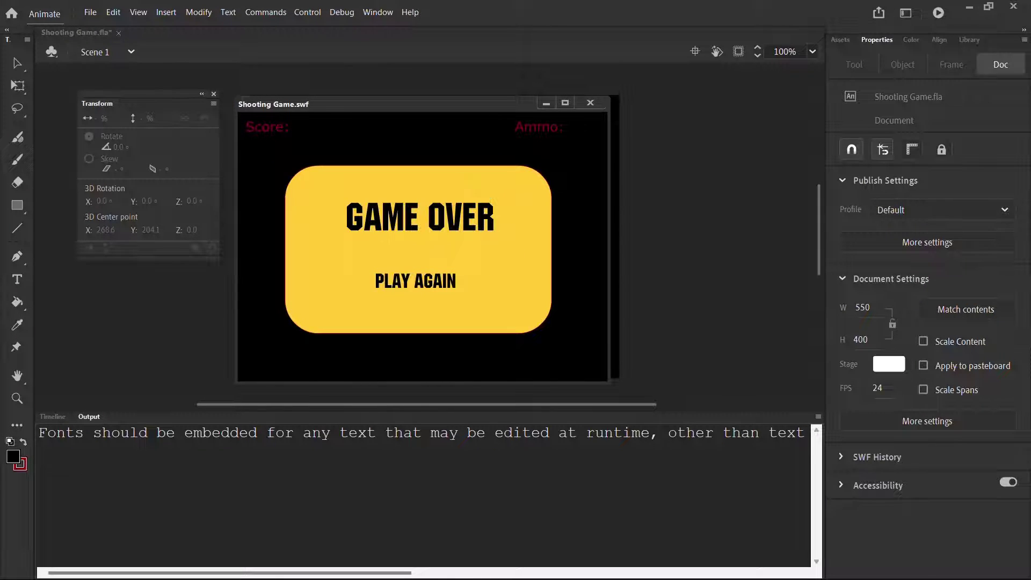
Try the PLAY AGAIN text on the end screen several times, and close the test window
double_click(388, 280)
triple_click(417, 287)
click(444, 290)
triple_click(429, 280)
click(427, 309)
click(589, 105)
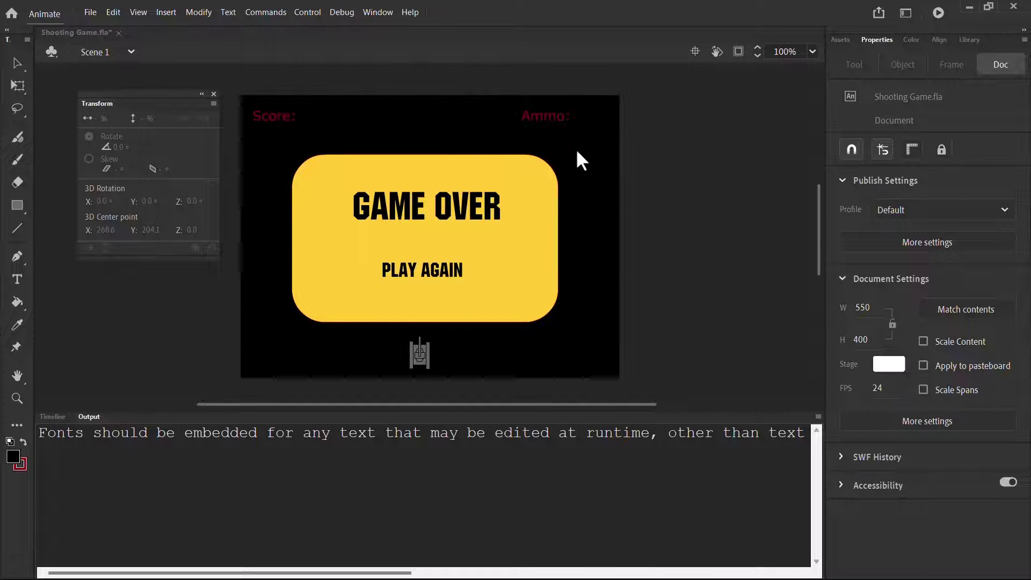
Turn off the Selectable option of the PLAY AGAIN static text inside mcEndScreen's mcPlayAgain clip, and return to Scene 1
key(v)
click(447, 275)
double_click(447, 275)
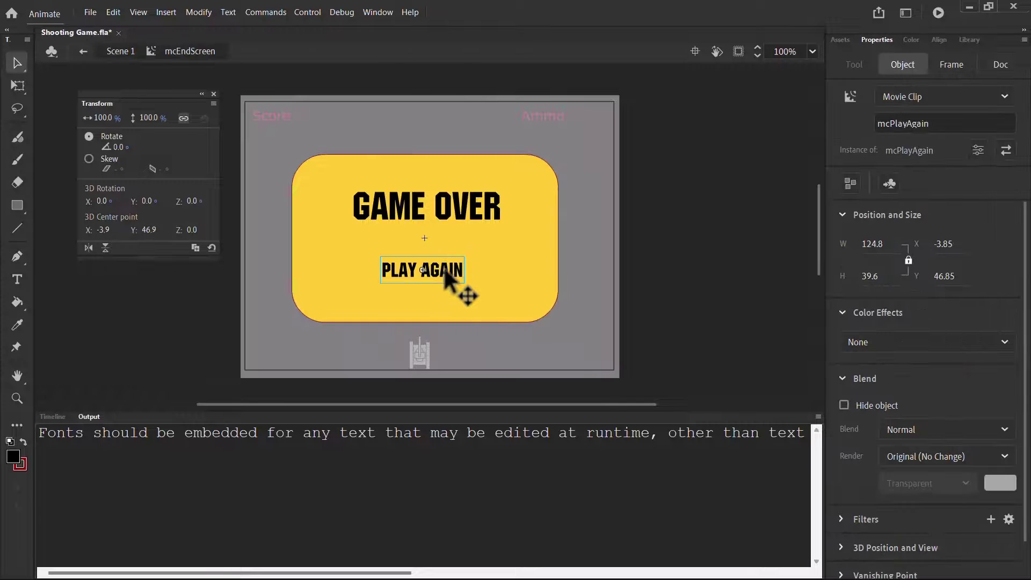
double_click(455, 270)
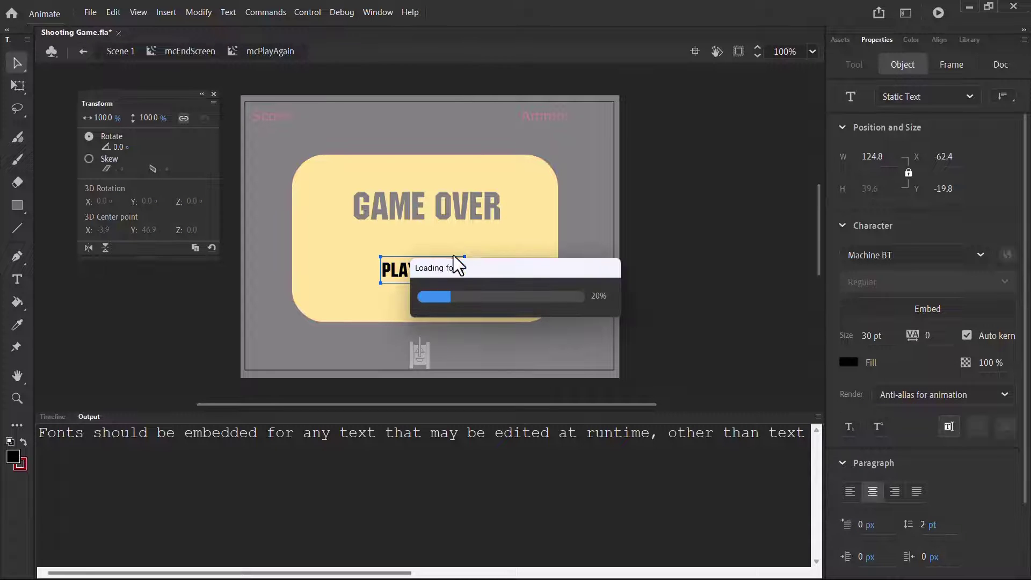
click(553, 279)
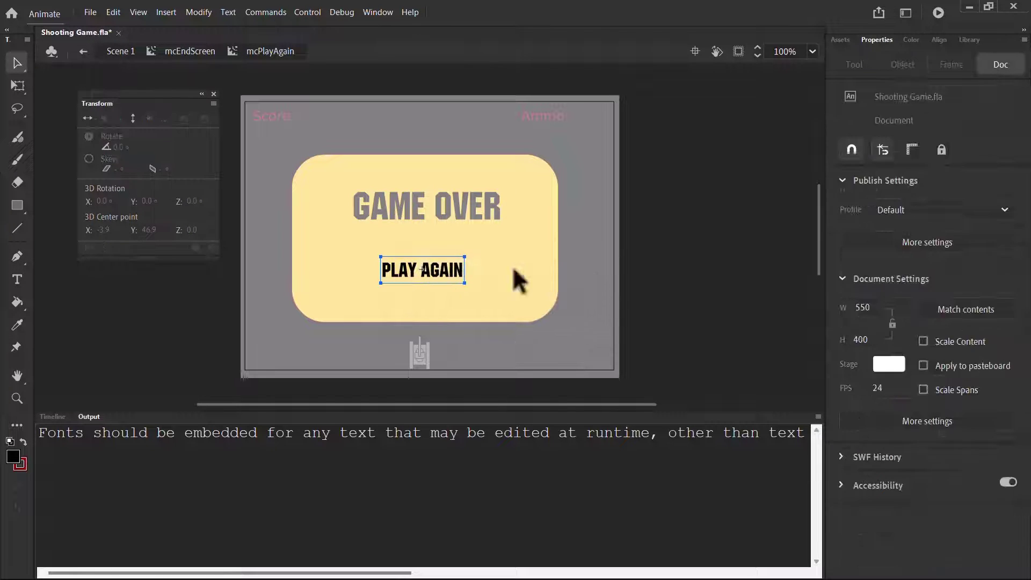
click(446, 273)
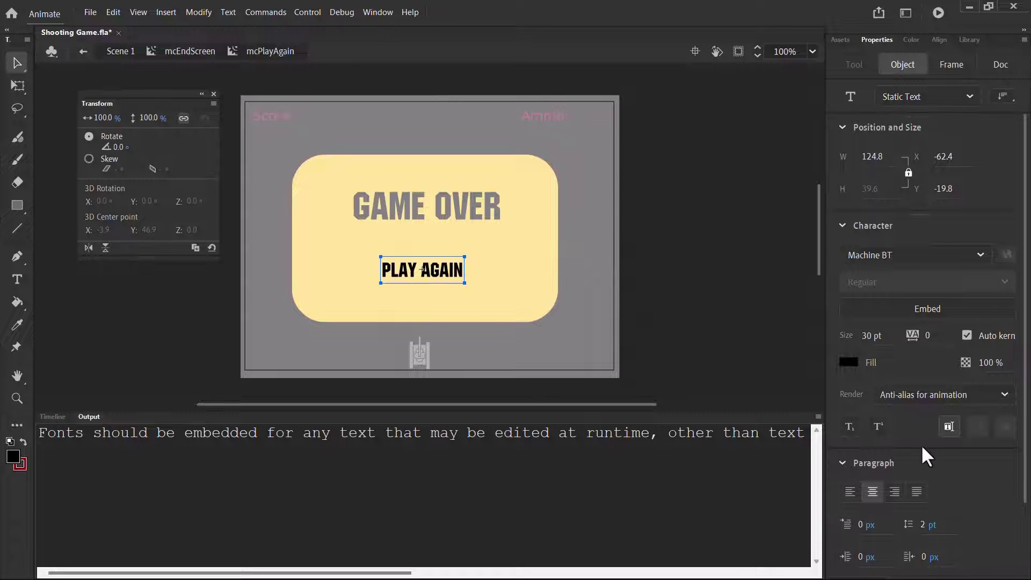
click(948, 427)
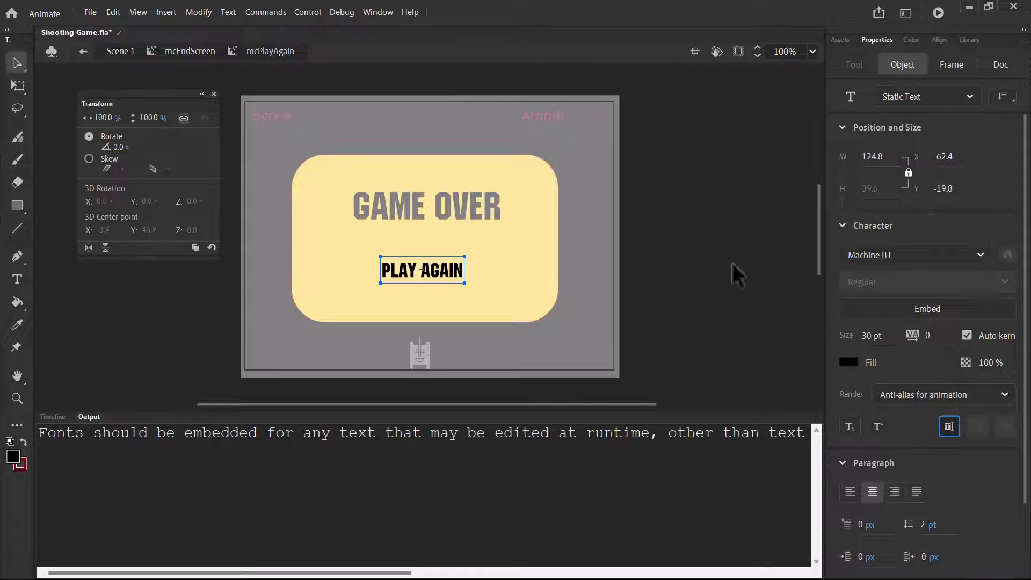
click(723, 248)
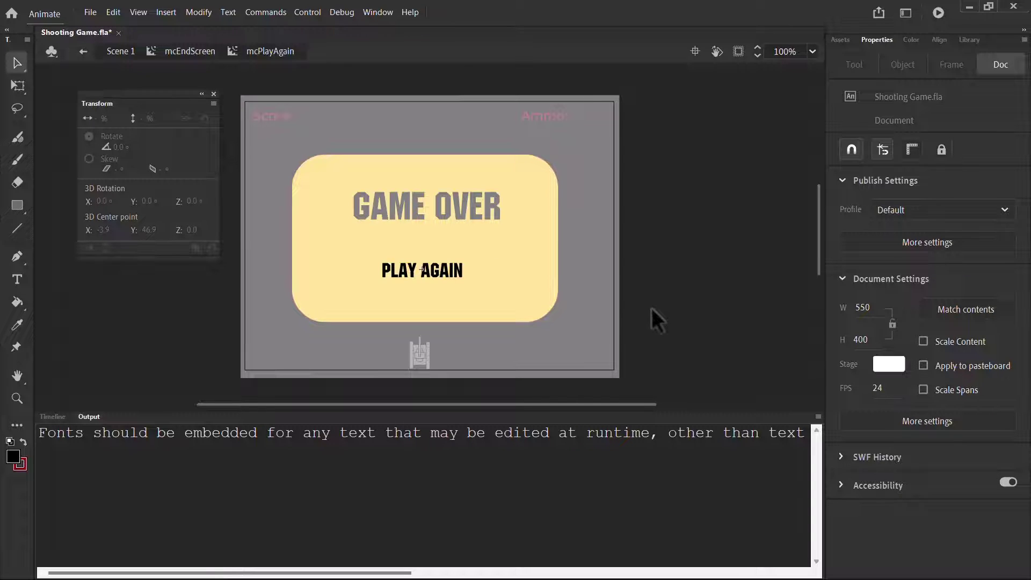
click(177, 52)
click(115, 51)
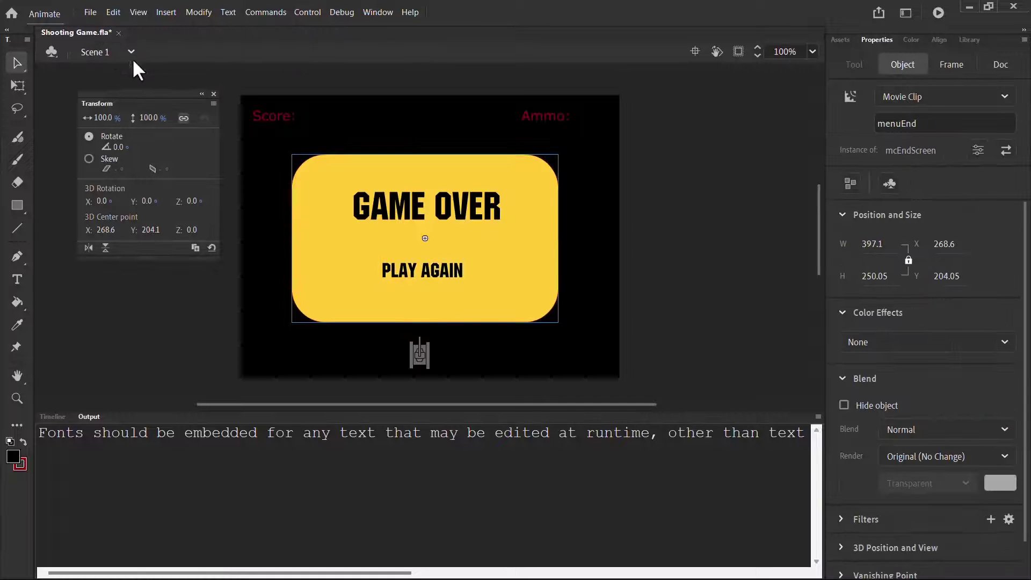
click(748, 275)
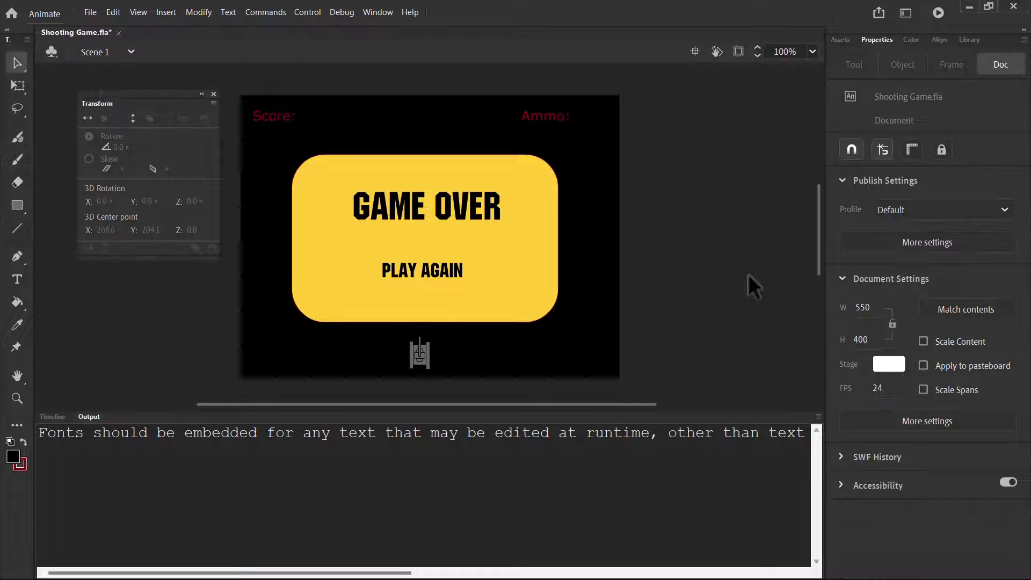
Test the movie again, shift its window sideways, and fire repeatedly while moving the gun until the game ends
key(ctrl+Return)
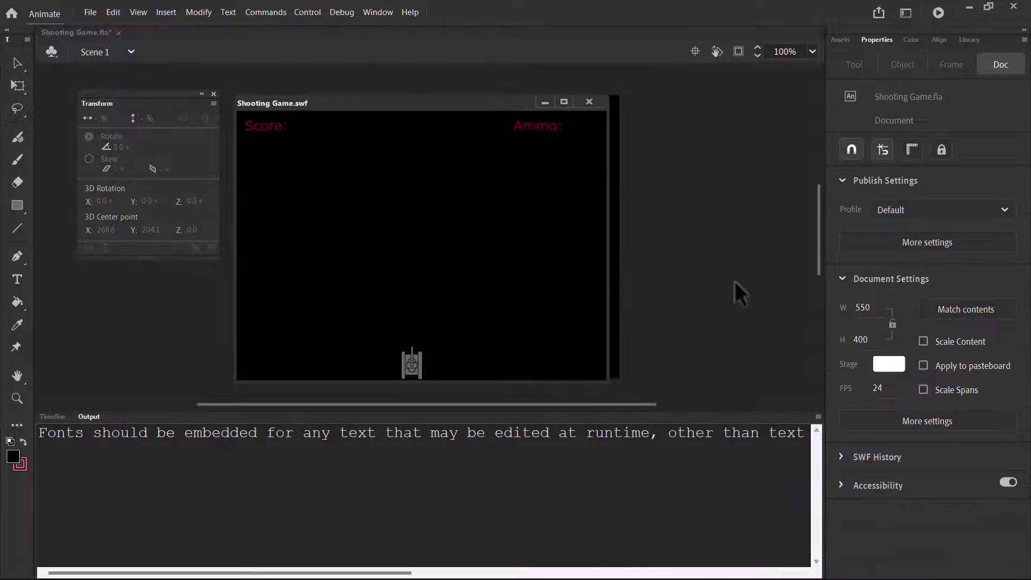
drag(428, 101, 484, 105)
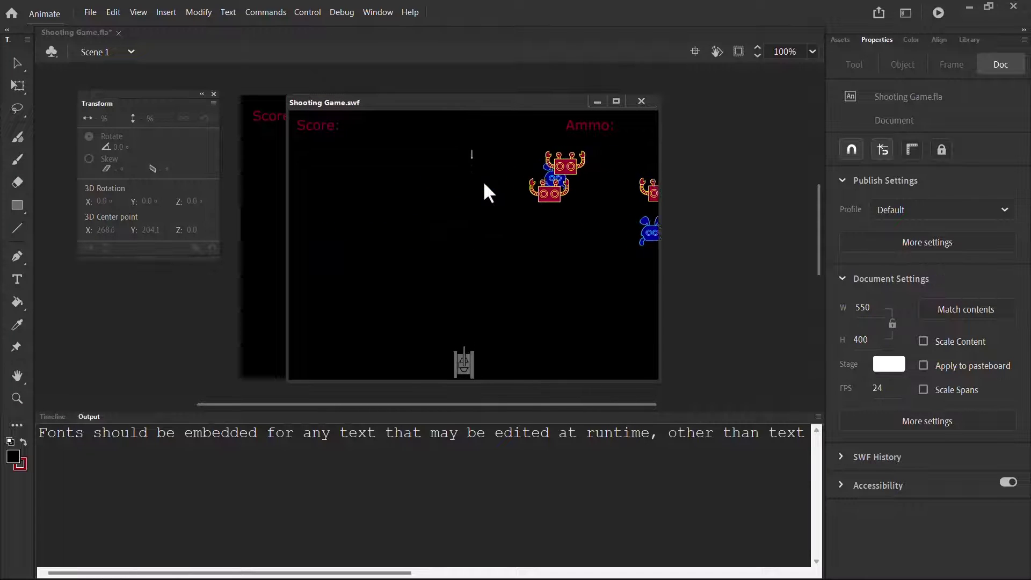
key(Right)
key(space)
key(space)
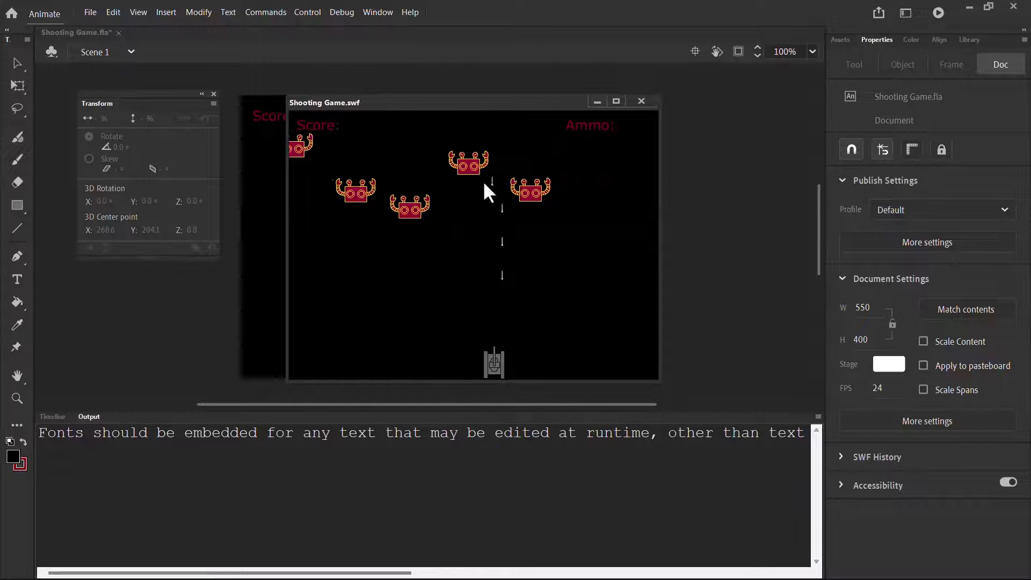
key(Left)
key(space)
key(space)
key(space)
key(space)
key(space)
key(space)
key(space)
key(Right)
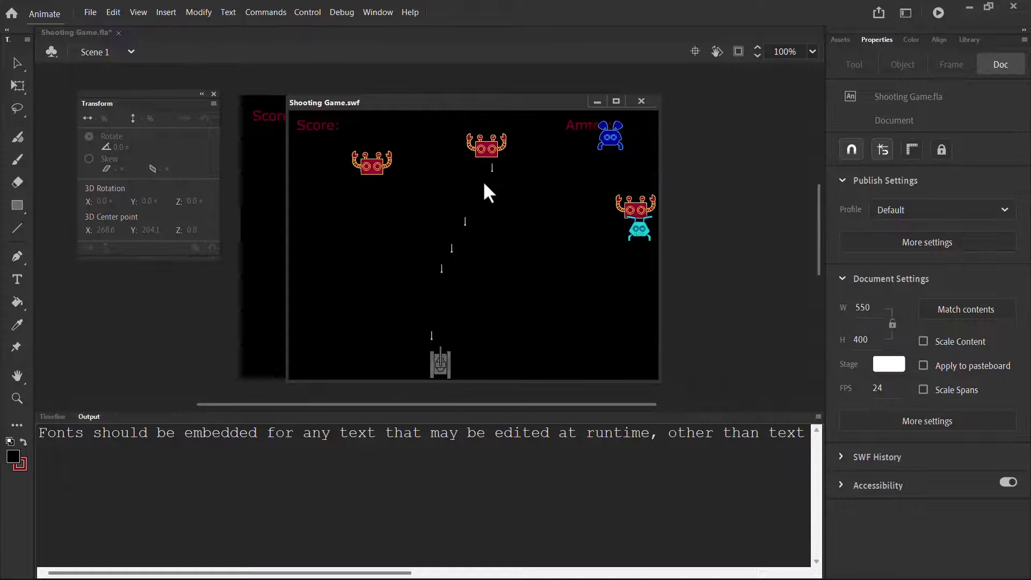
key(Right)
key(space)
key(space)
key(space)
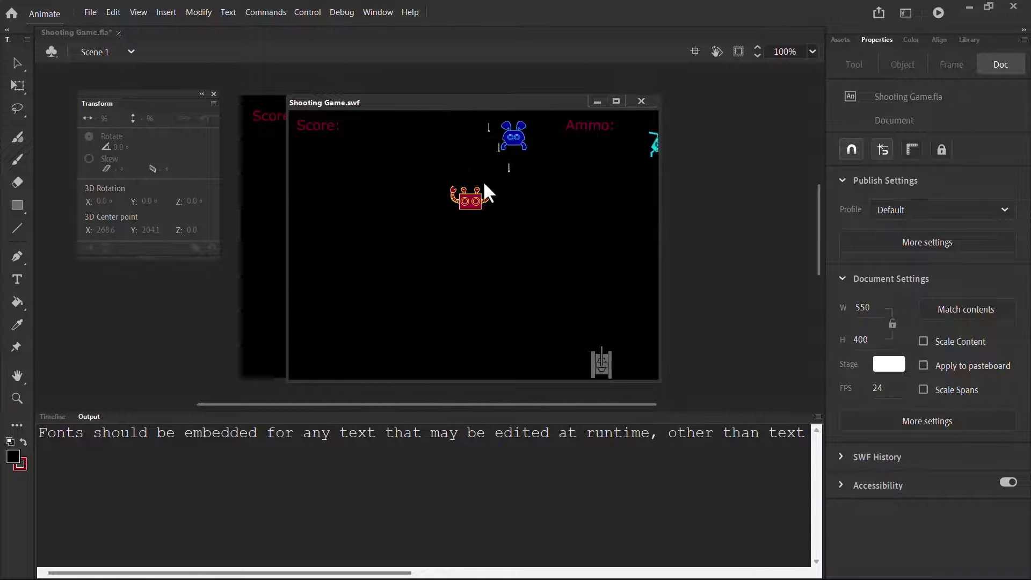
key(Left)
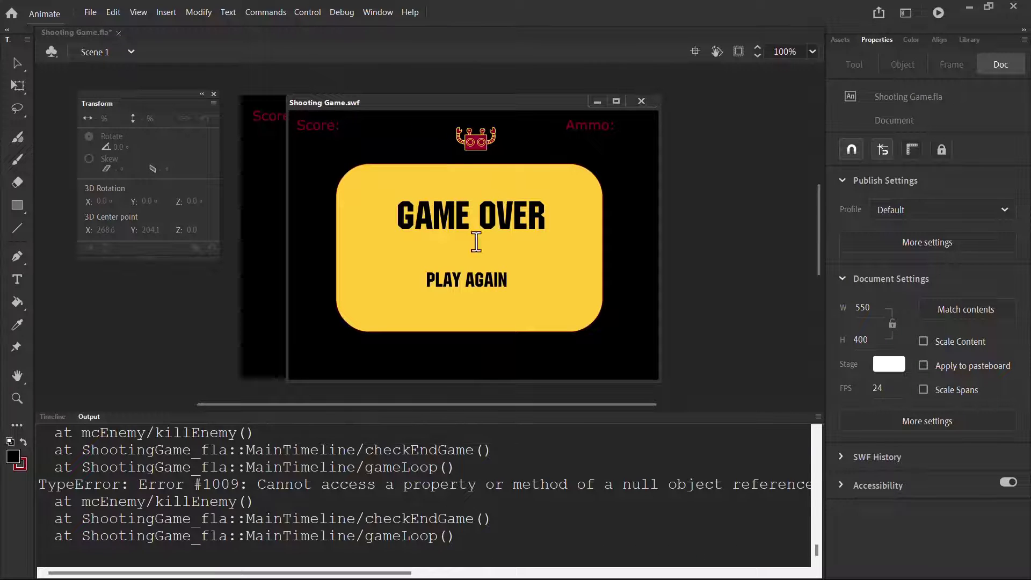
Restart the game with PLAY AGAIN on the end screen and check that the gun moves and shoots
click(472, 282)
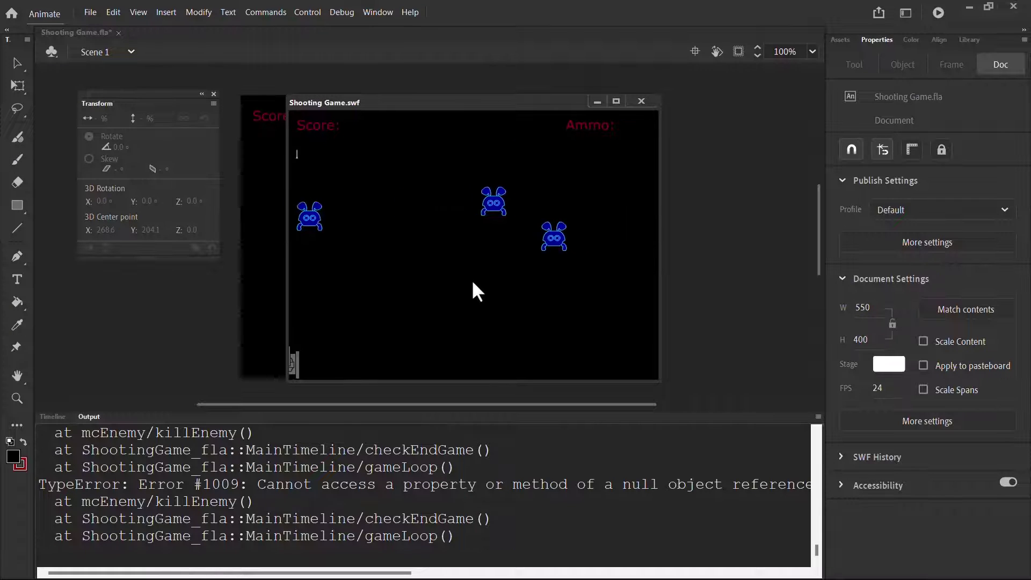
key(Right)
key(space)
key(space)
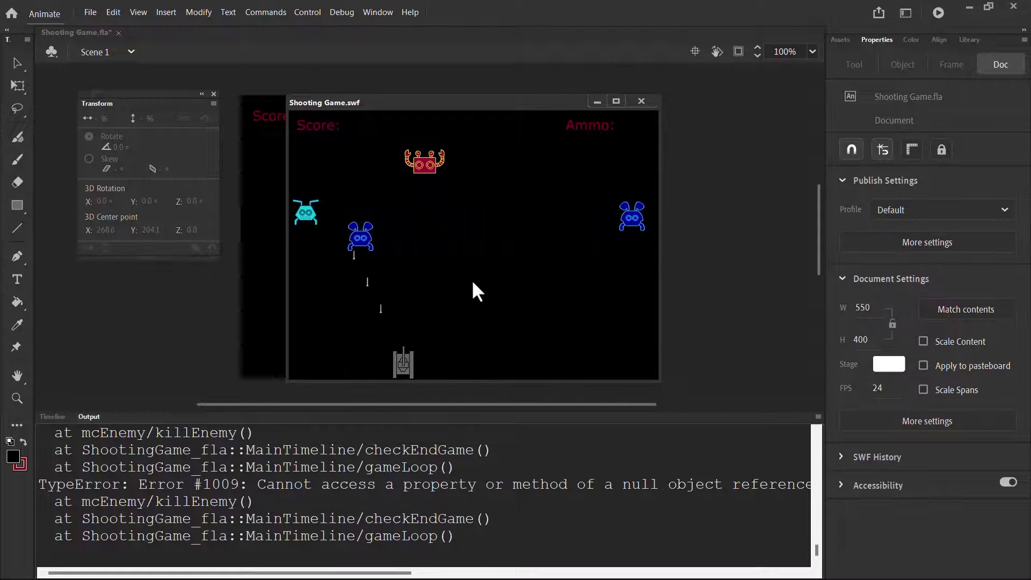
key(Right)
key(space)
key(Left)
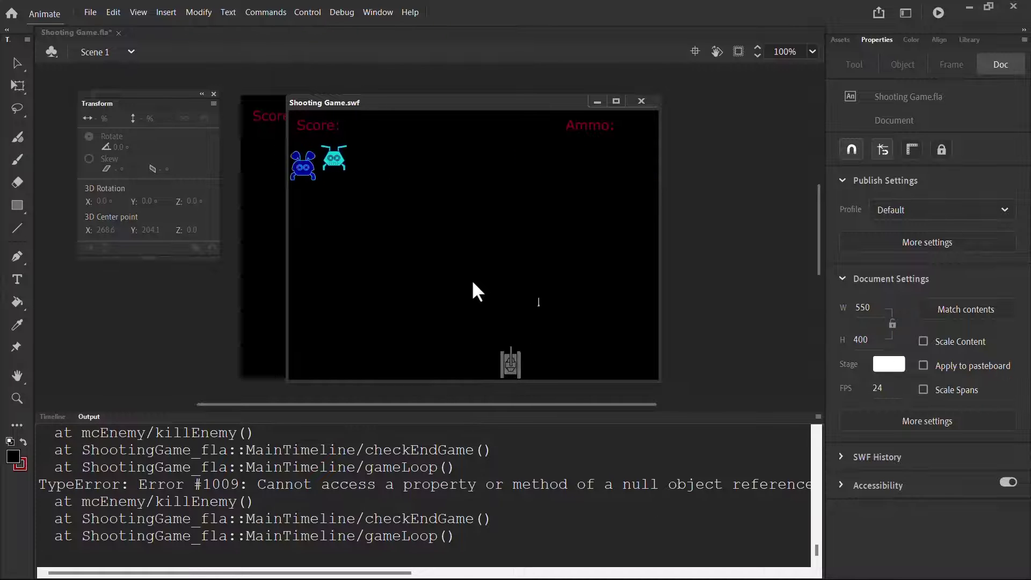
Continue playing the restarted game, moving the gun sideways and firing shots at the enemies
key(space)
key(space)
key(Left)
key(Right)
key(Left)
key(space)
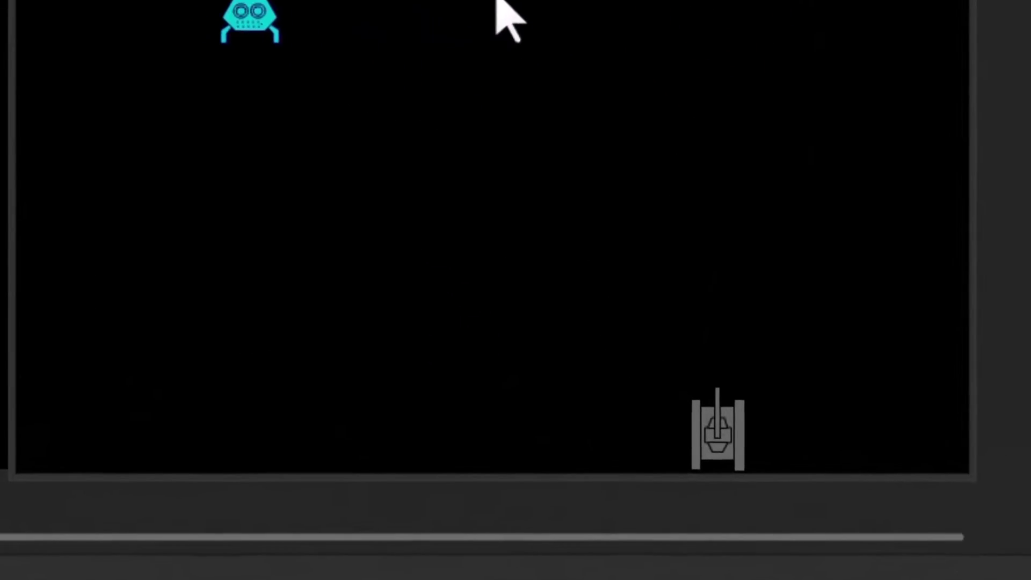
key(Left)
key(space)
key(space)
key(space)
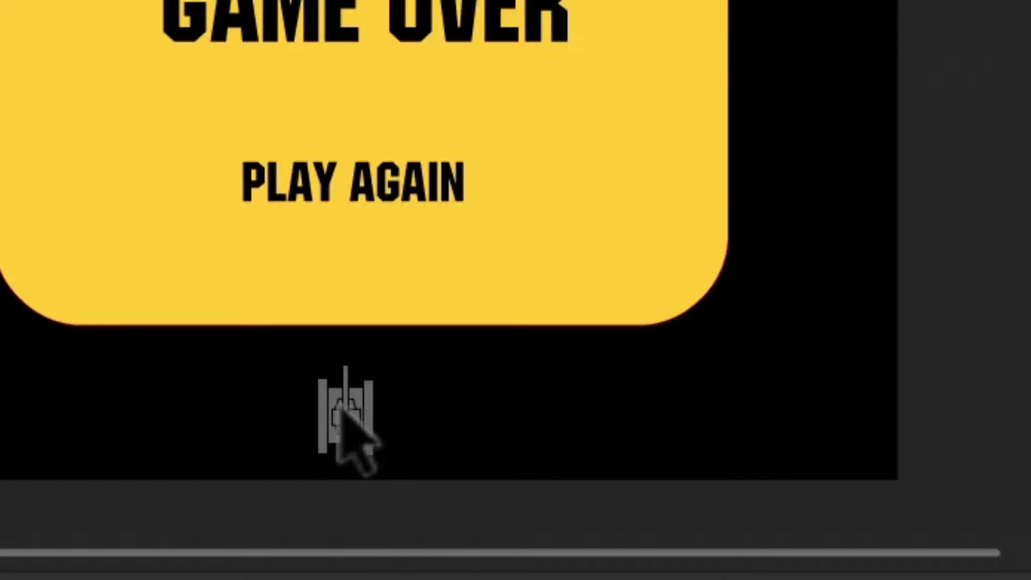
right_click(345, 419)
click(290, 341)
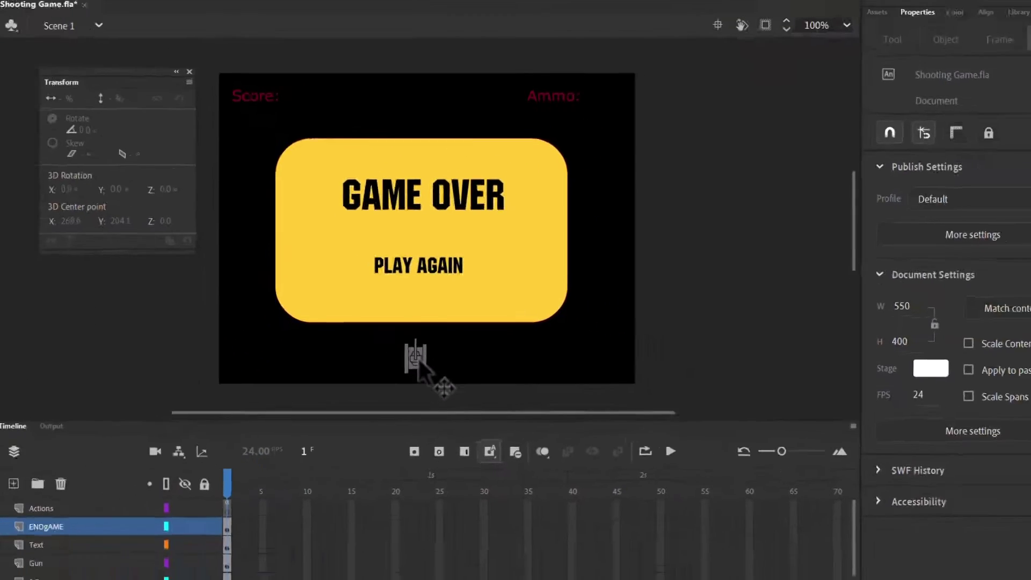
click(359, 420)
right_click(360, 420)
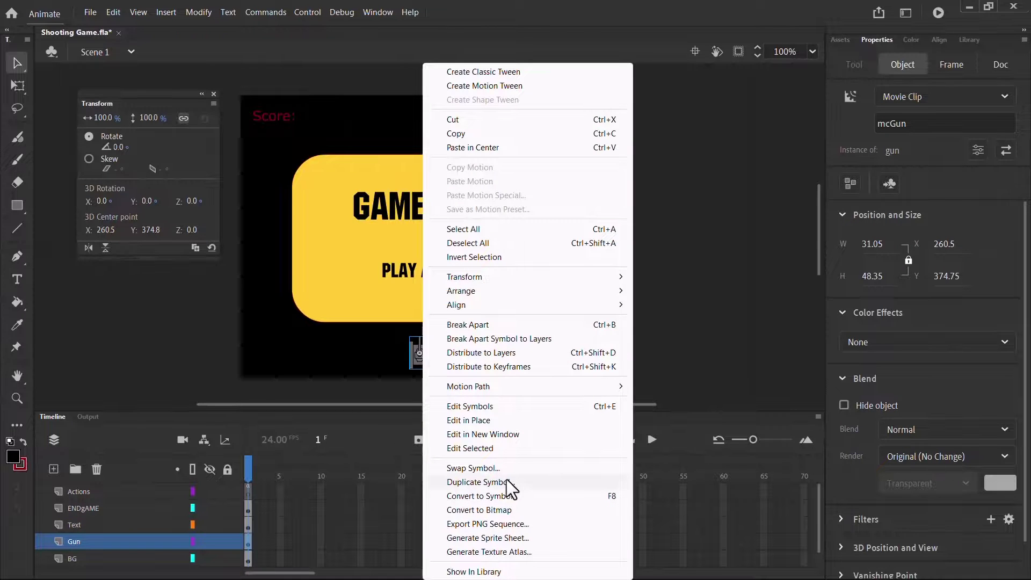
click(472, 495)
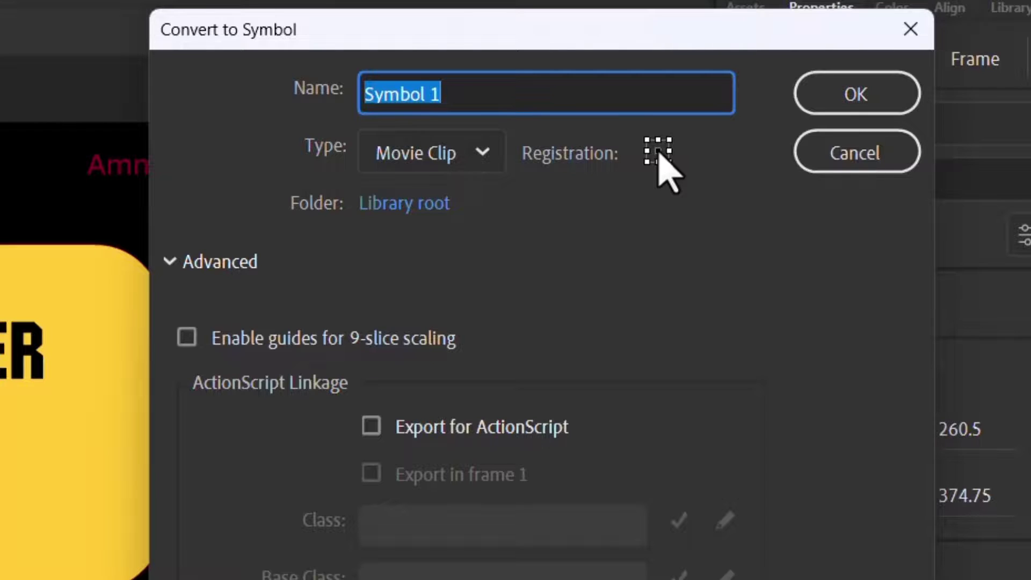
click(646, 140)
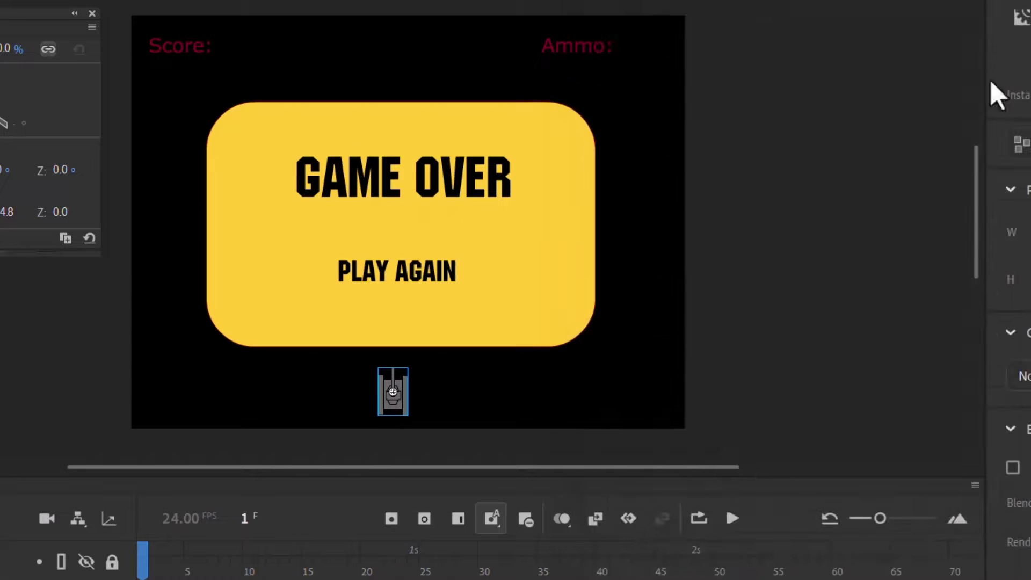
click(1027, 69)
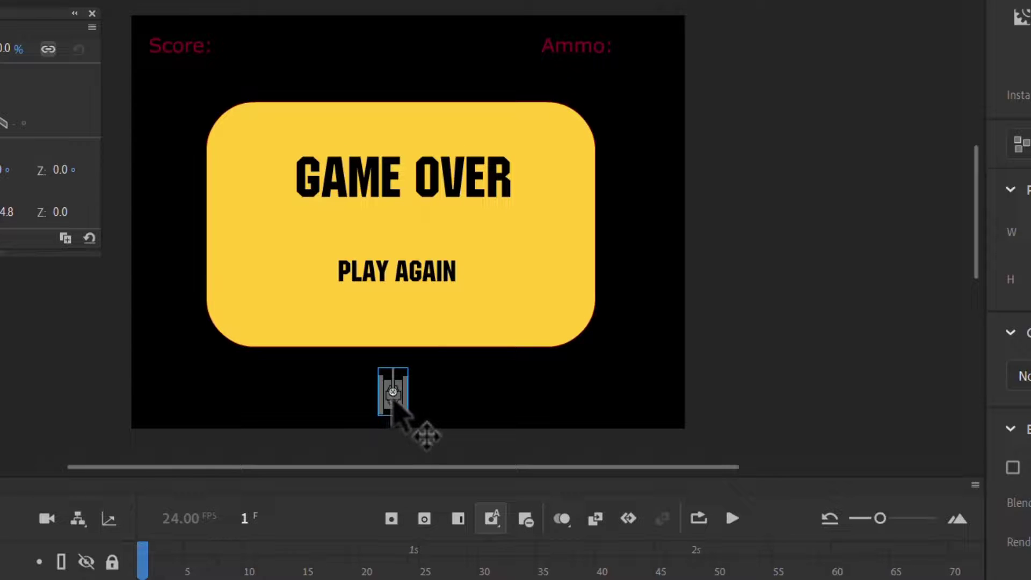
Shift the gun artwork inside its symbol so the registration point lies at its upper-left corner, and raise the gun on the Scene 1 stage about 12 px
double_click(393, 399)
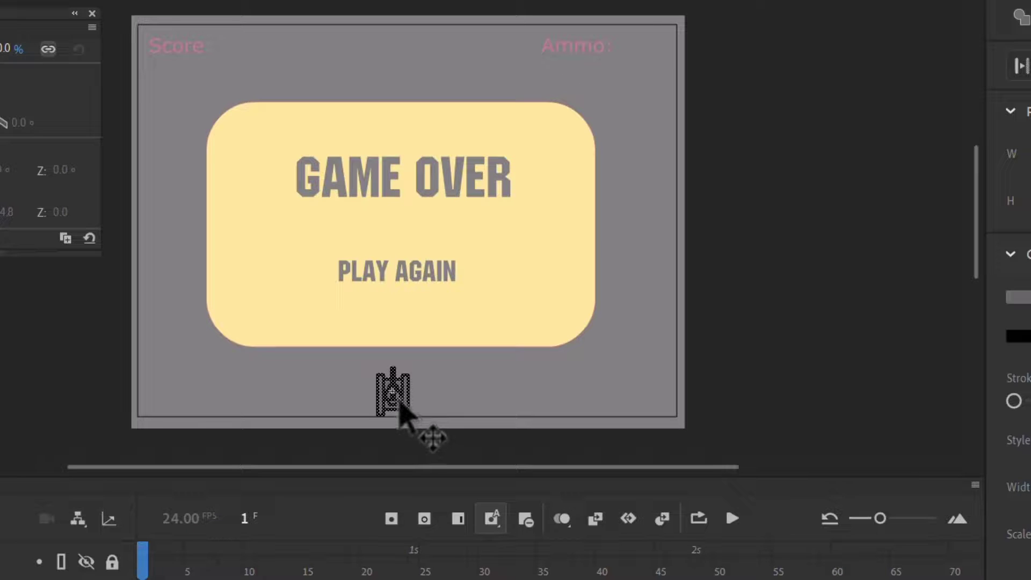
drag(398, 404, 404, 410)
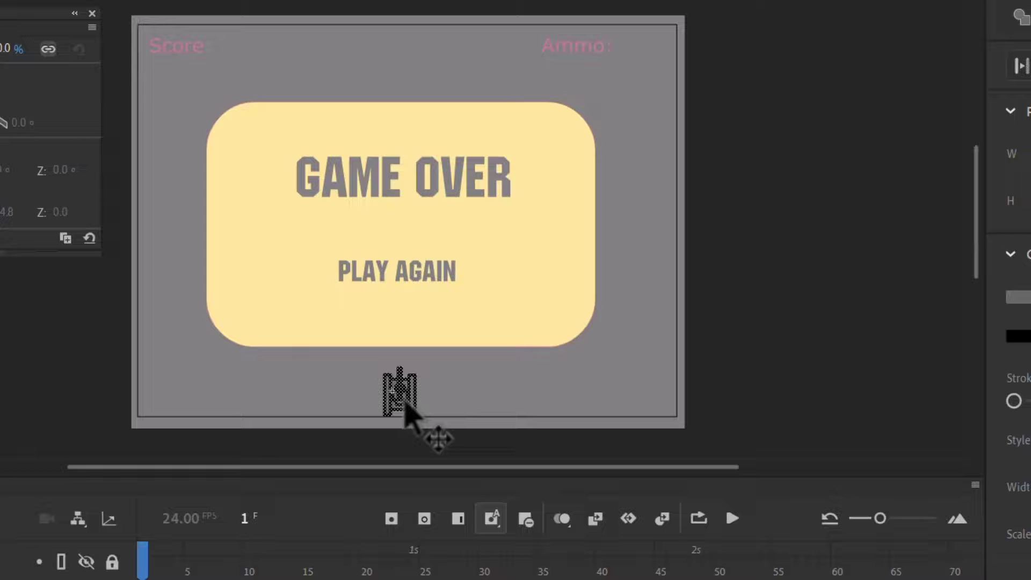
key(Right)
key(Right)
key(Right)
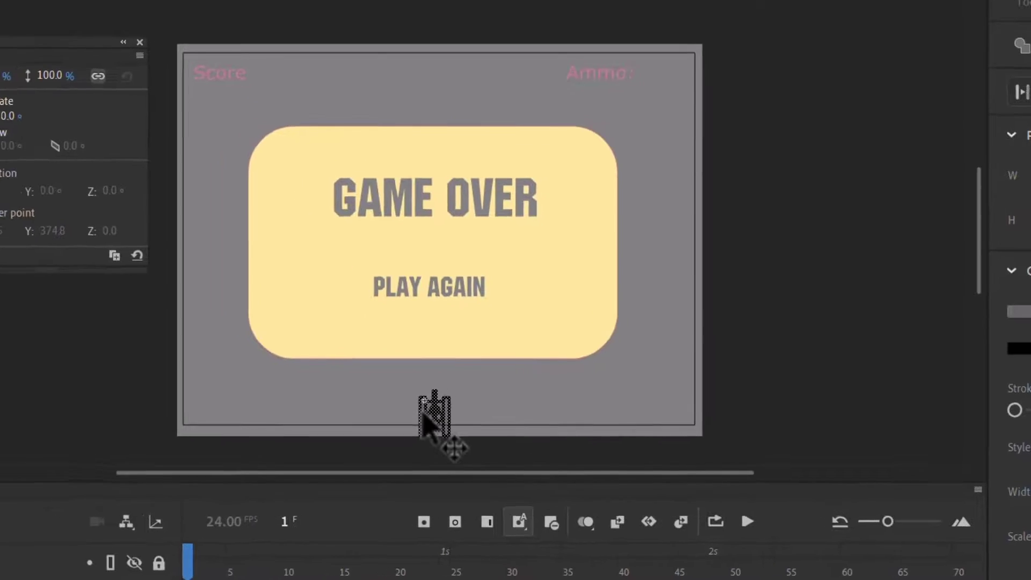
click(81, 24)
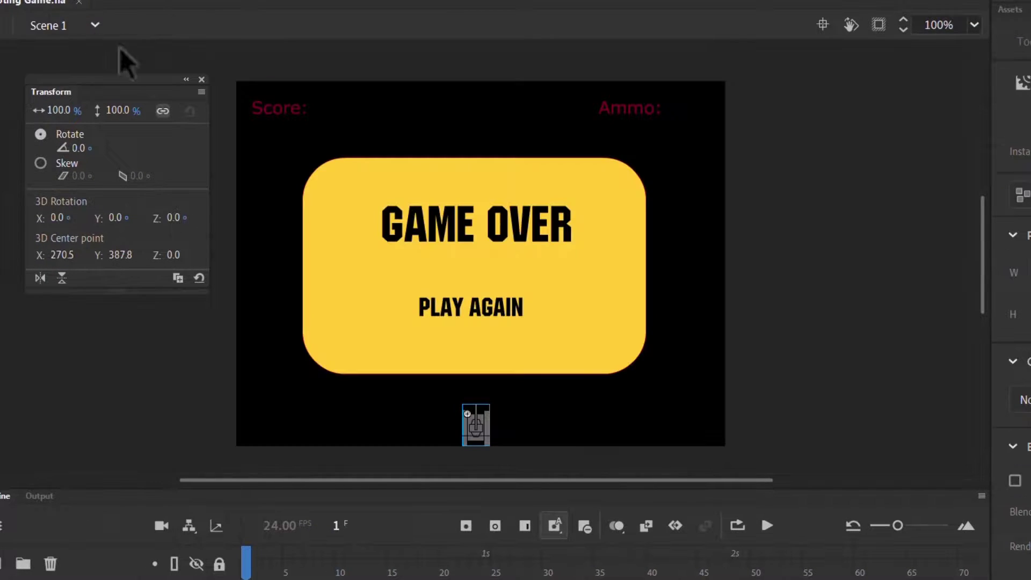
drag(477, 423, 473, 409)
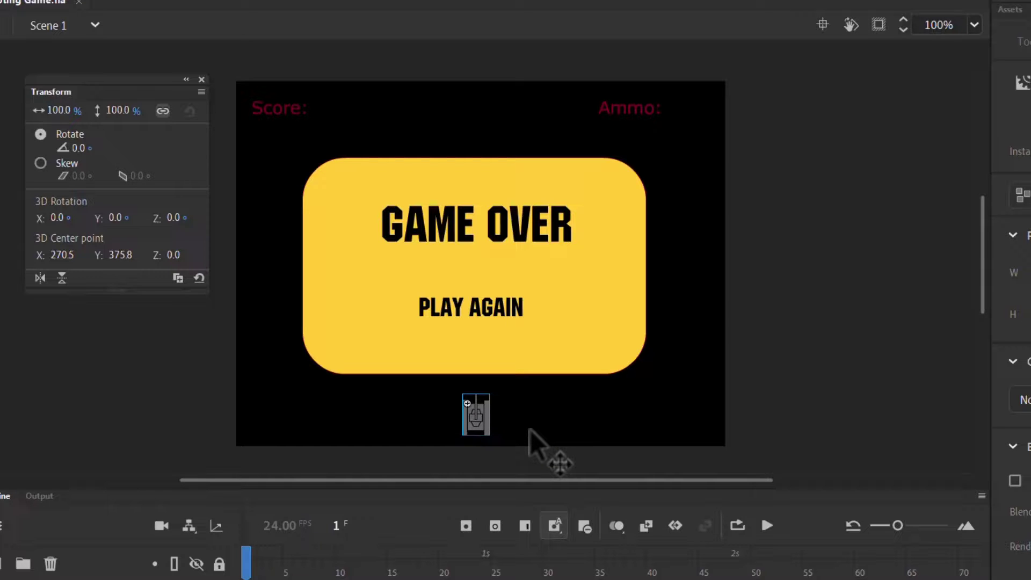
Test the movie and fire repeatedly to check where the bullets leave the gun
key(ctrl+Return)
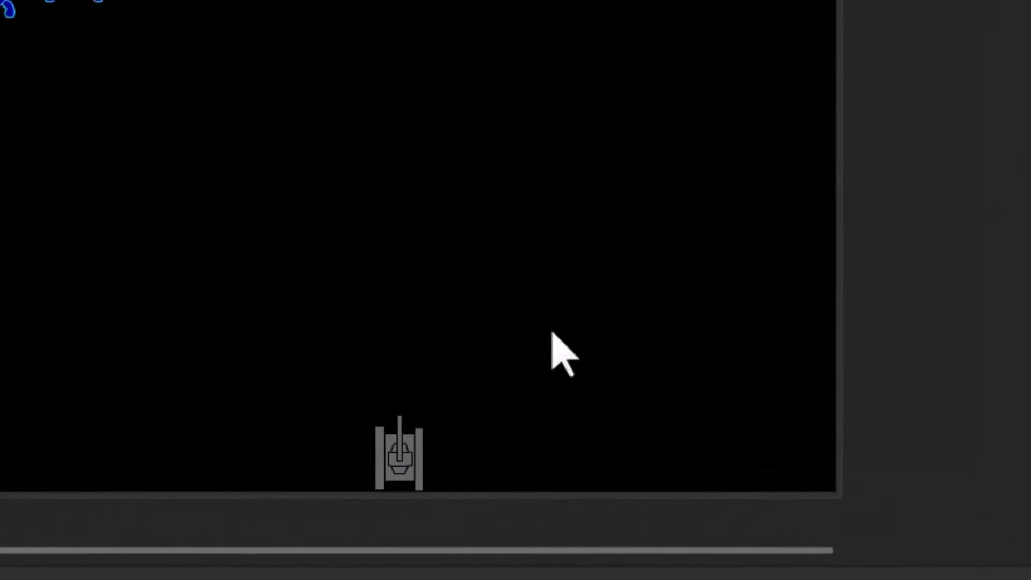
key(space)
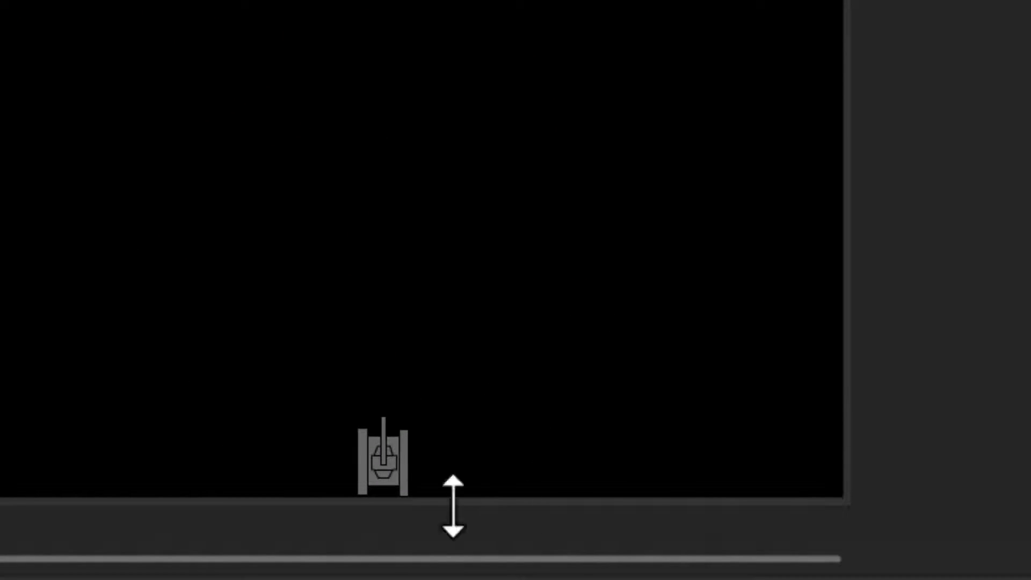
key(space)
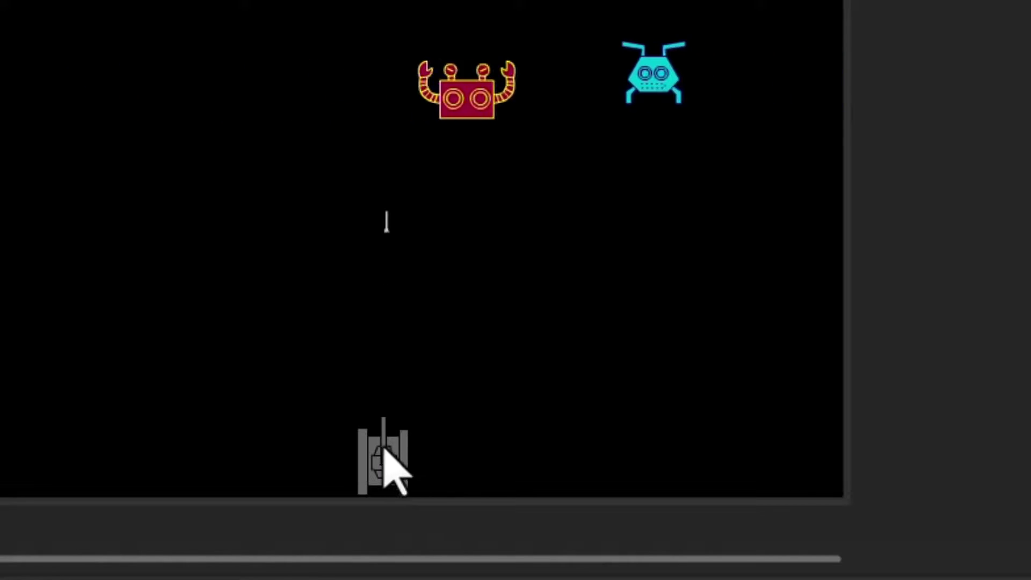
key(space)
key(space)
key(space)
key(space)
key(space)
key(space)
key(space)
key(space)
key(space)
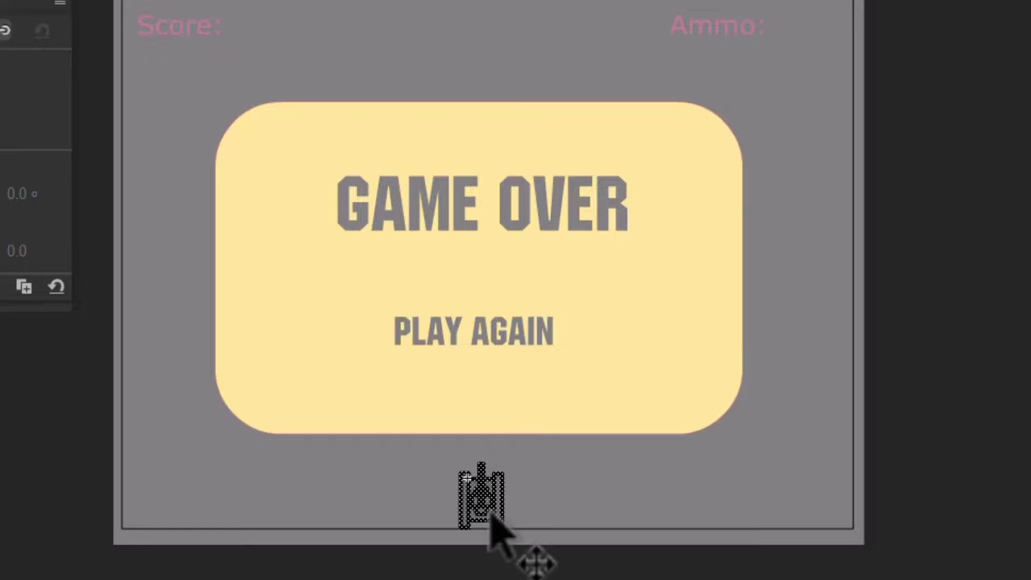
Nudge the artwork inside the gun symbol to X -3.5, Y -11.15, return to Scene 1 and save the file
drag(491, 515, 492, 515)
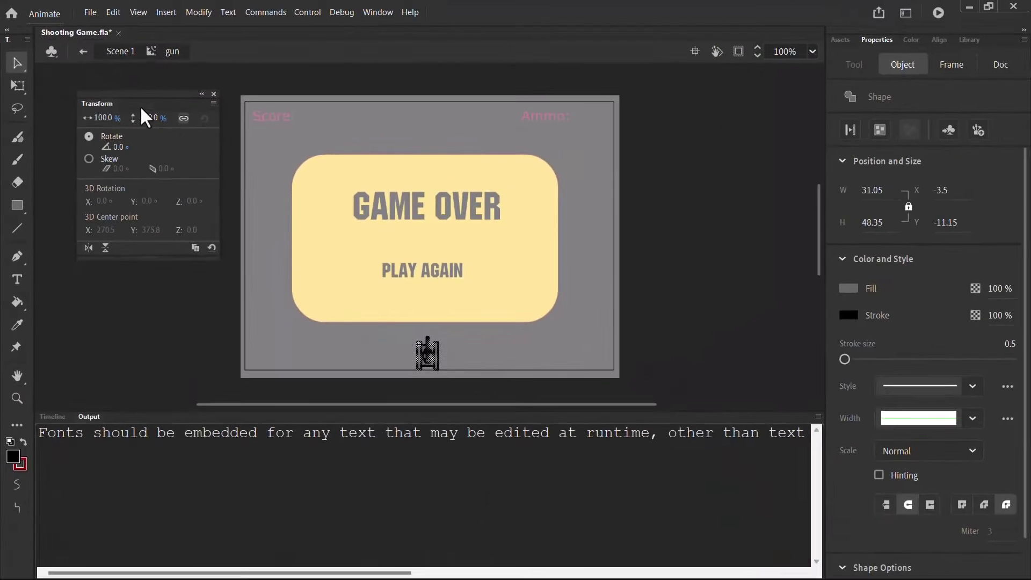
click(120, 51)
key(ctrl+s)
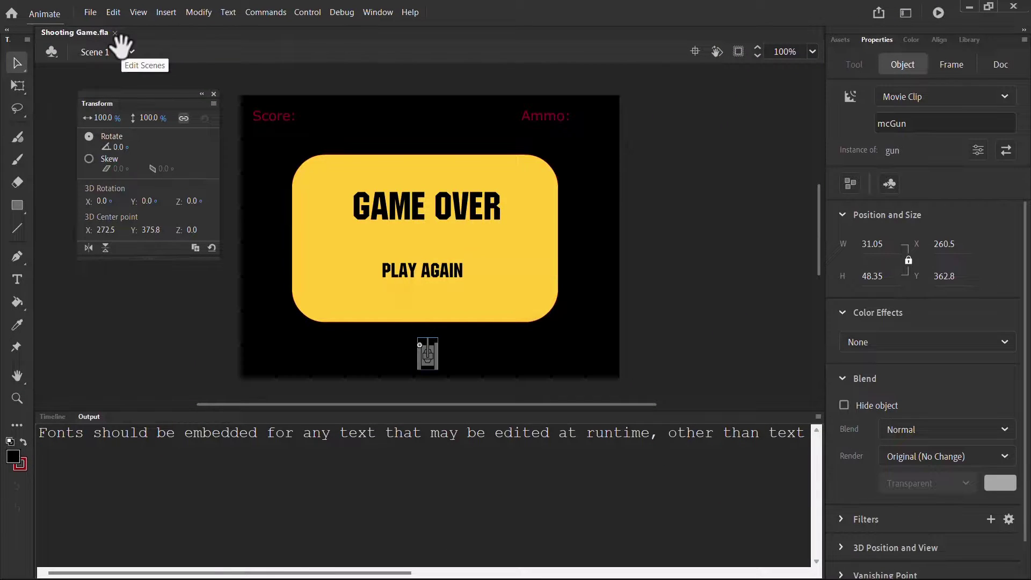
Test the movie again, shift its window sideways, and fire repeatedly to check the bullet alignment until the game ends
key(ctrl+Return)
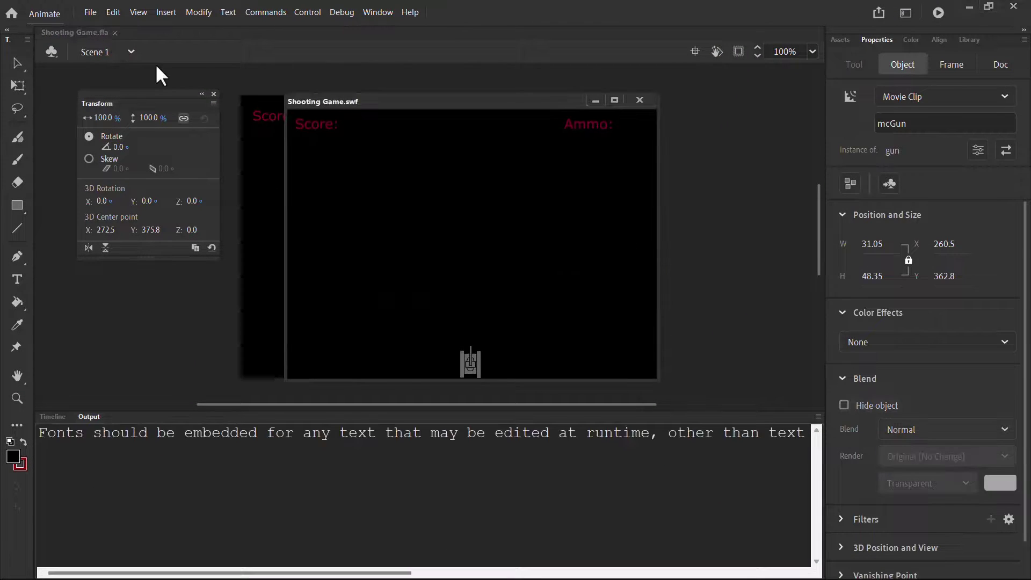
drag(428, 108, 397, 110)
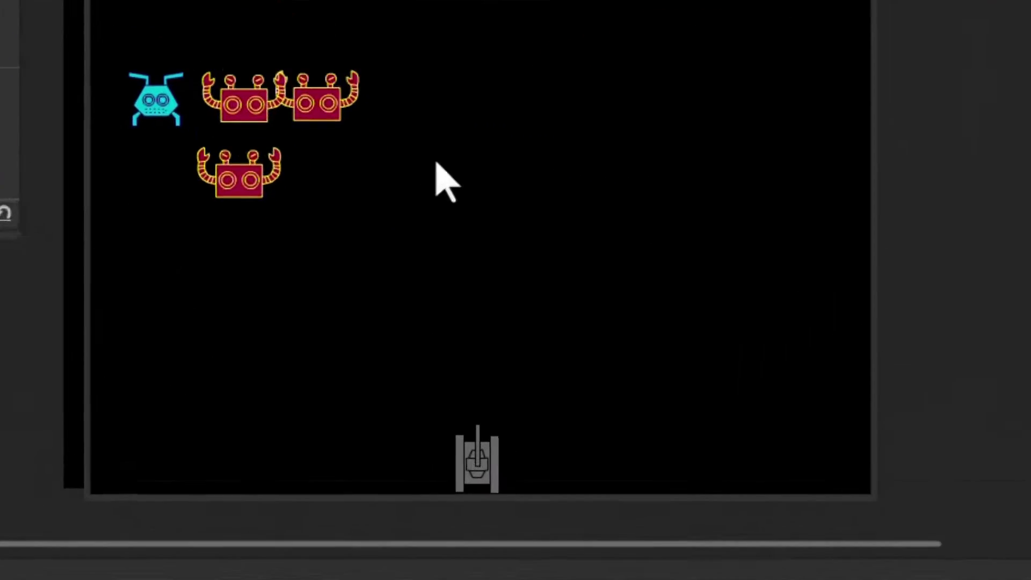
click(419, 226)
key(space)
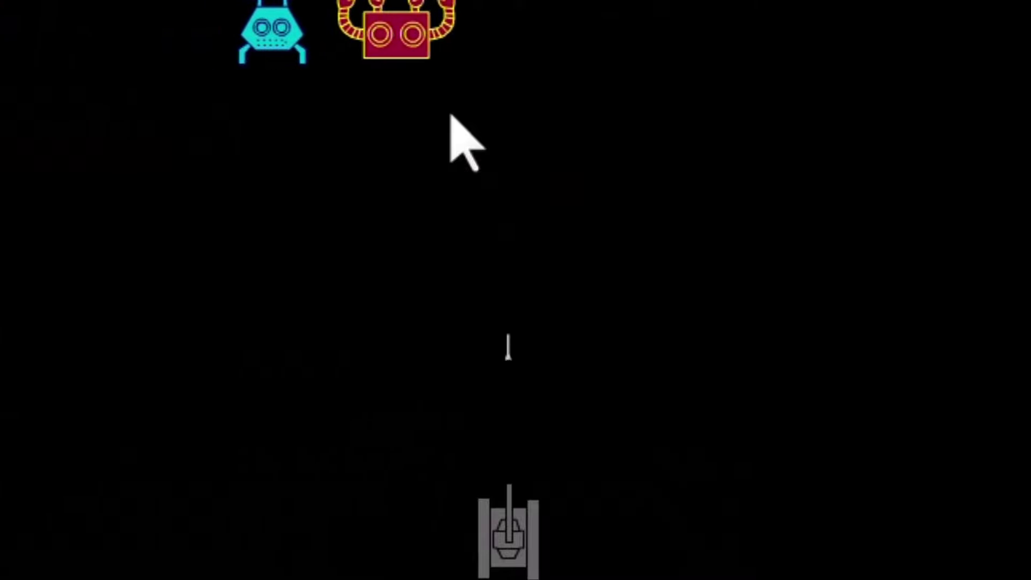
key(space)
key(space)
key(space)
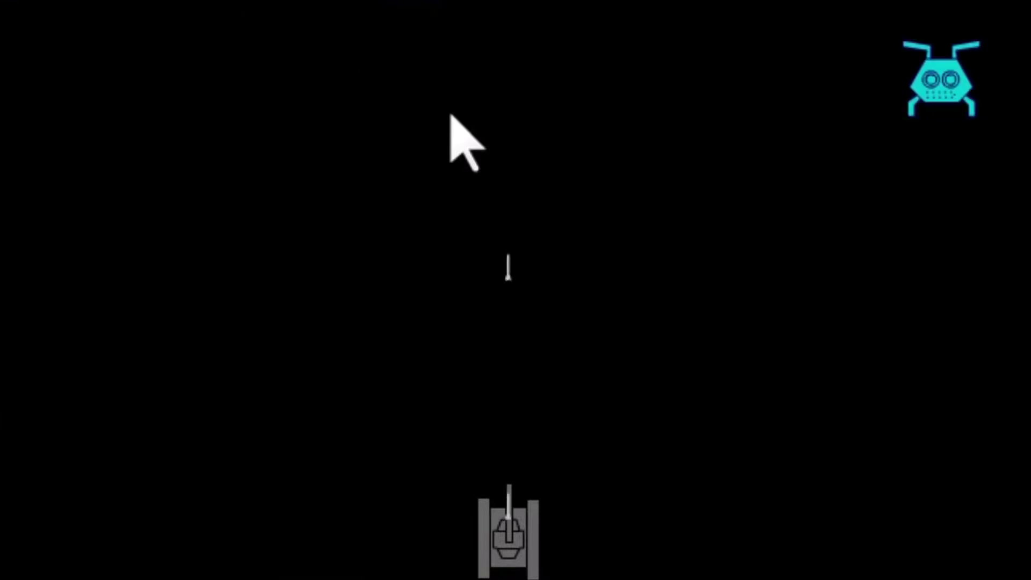
key(space)
key(space)
key(space)
key(space)
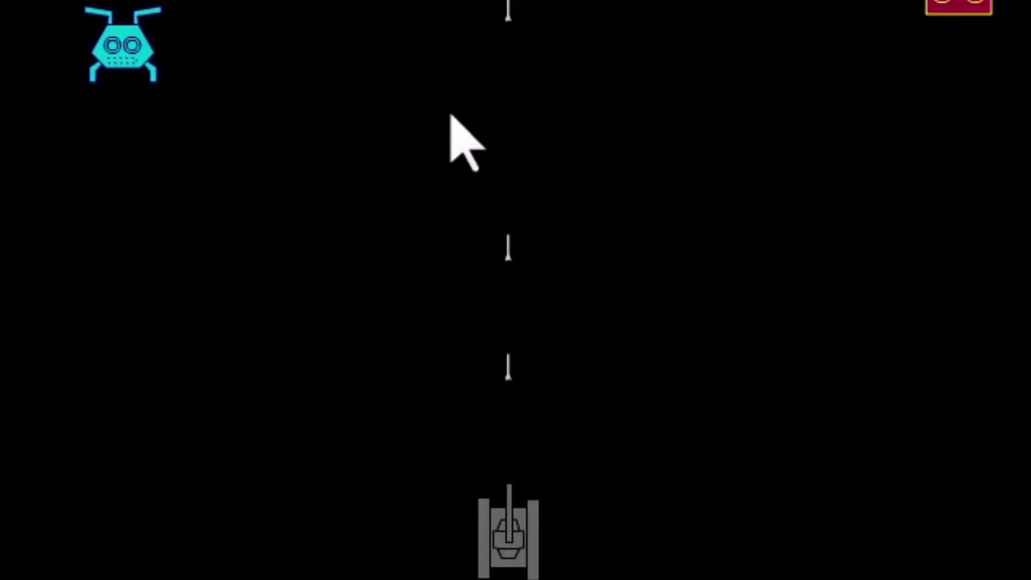
key(space)
key(space)
key(space)
key(space)
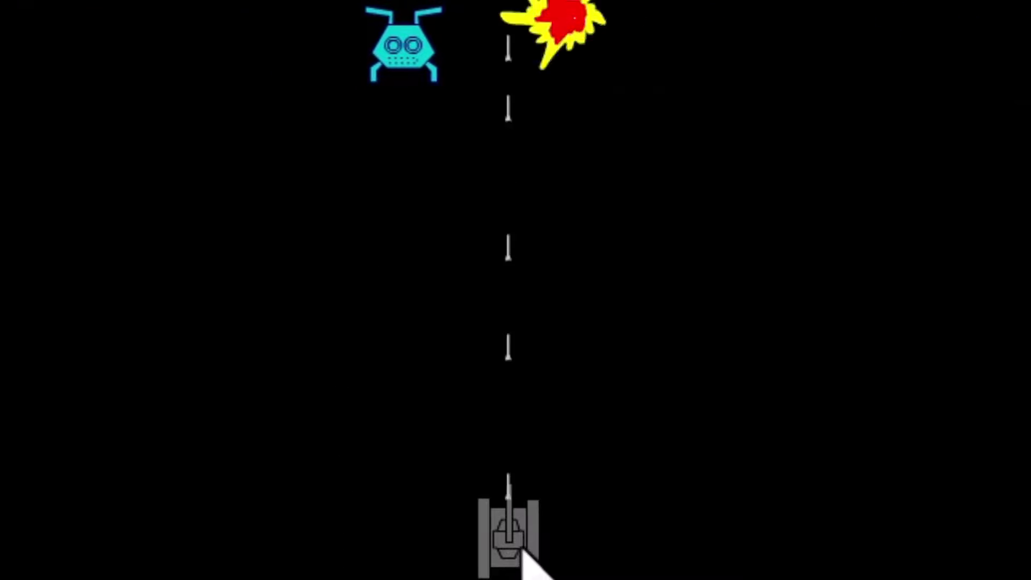
key(space)
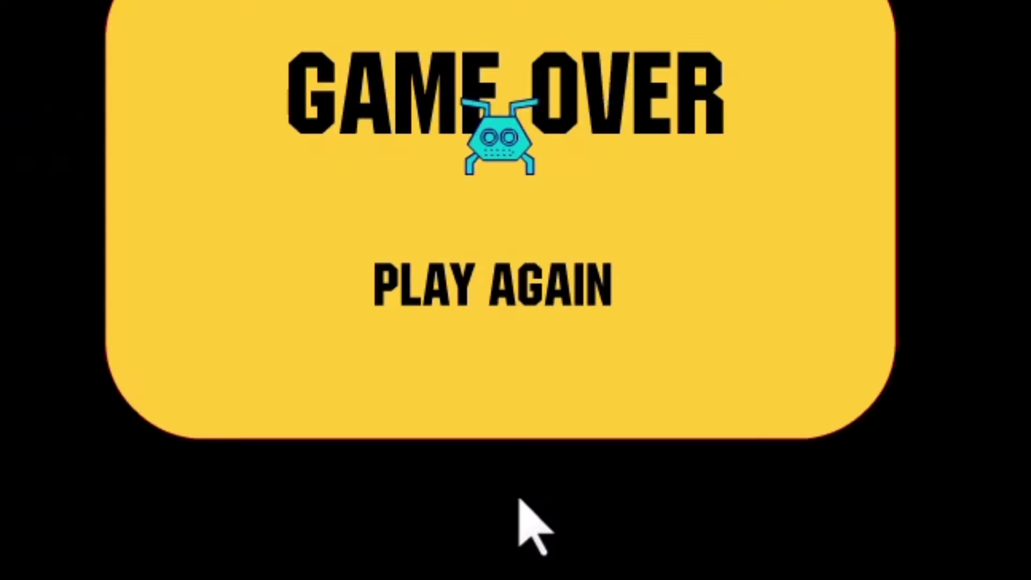
Restart the game with PLAY AGAIN and fire several shots to check that the bullets line up with the gun barrel
click(518, 290)
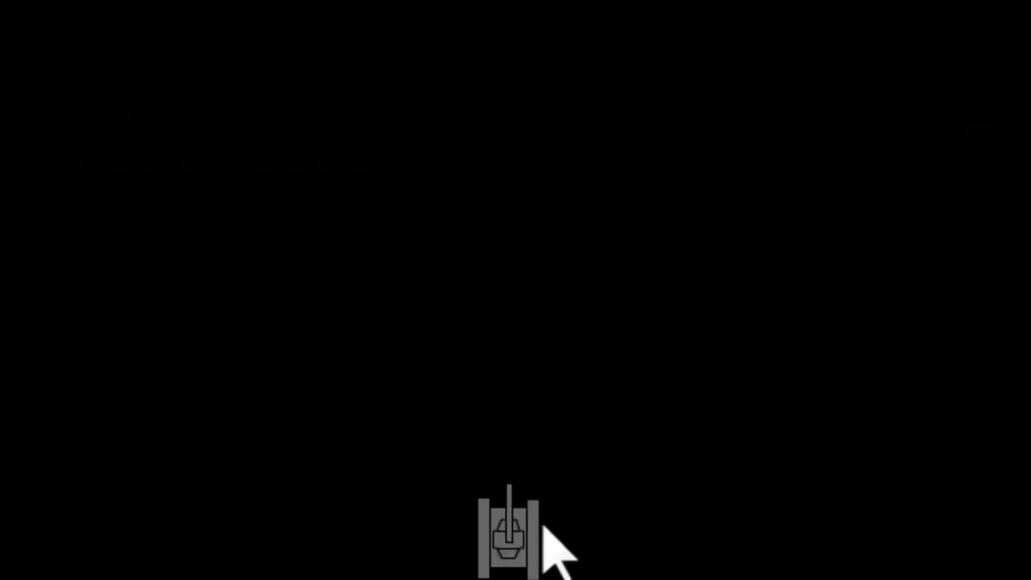
key(space)
key(space)
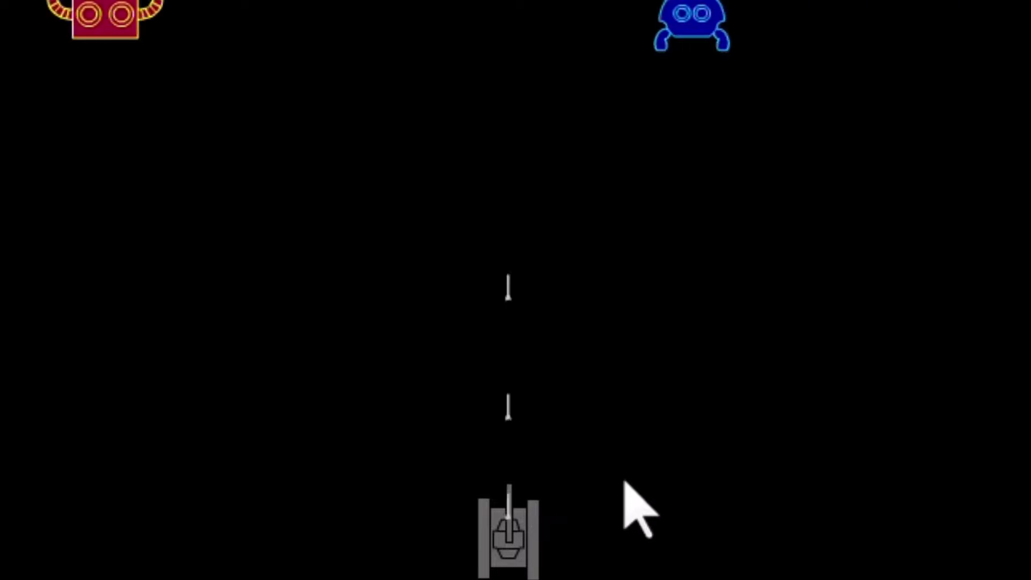
key(space)
key(space)
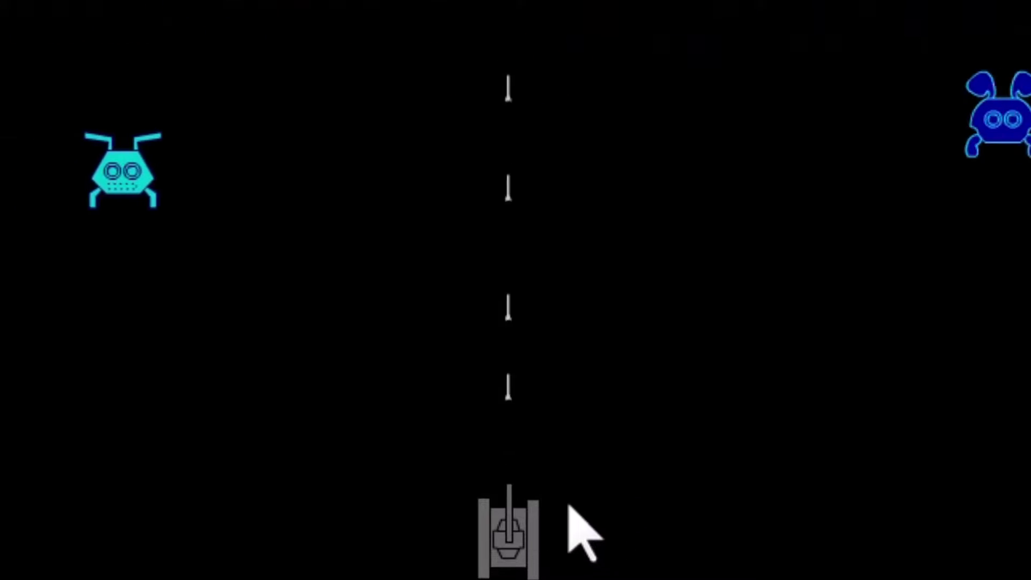
key(space)
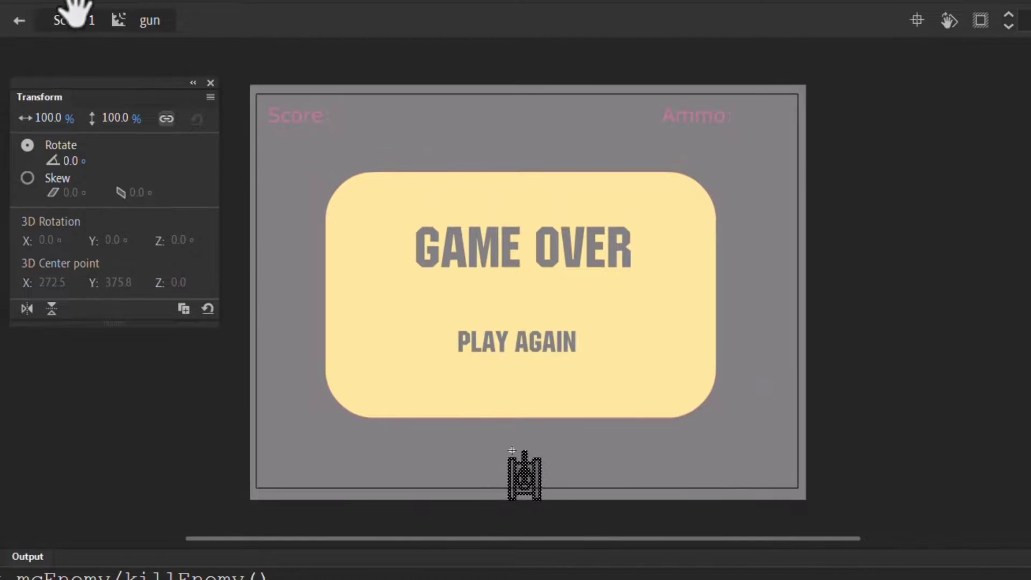
Return from the gun symbol to Scene 1, test the repositioned gun by firing several shots, and close the test window
click(74, 16)
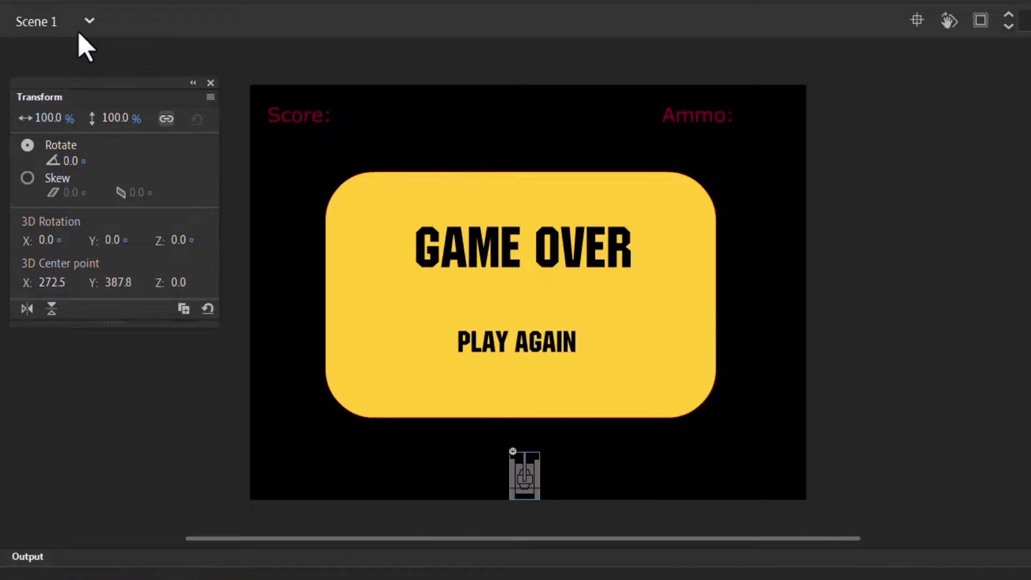
key(ctrl+Return)
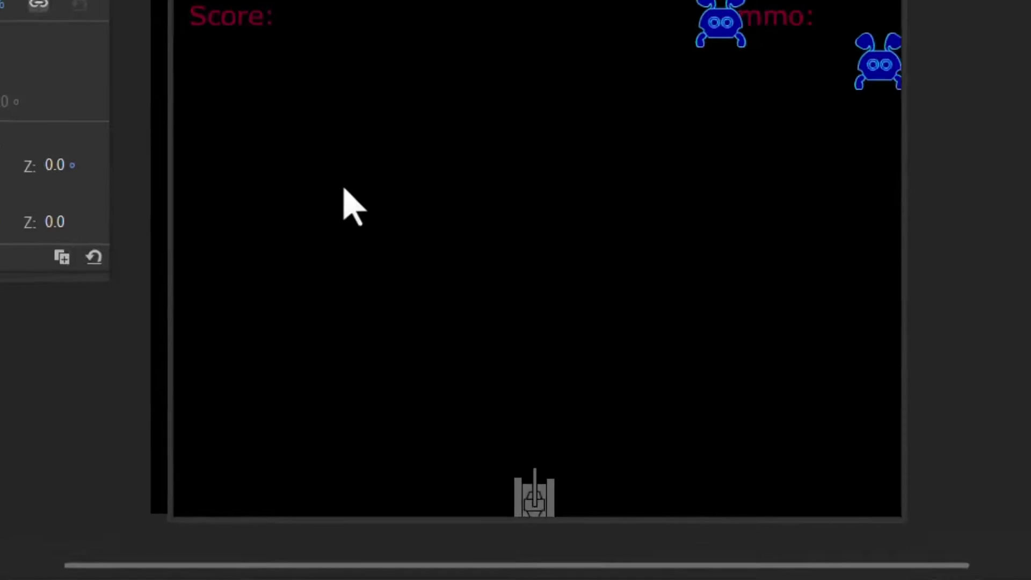
key(space)
key(space)
key(space)
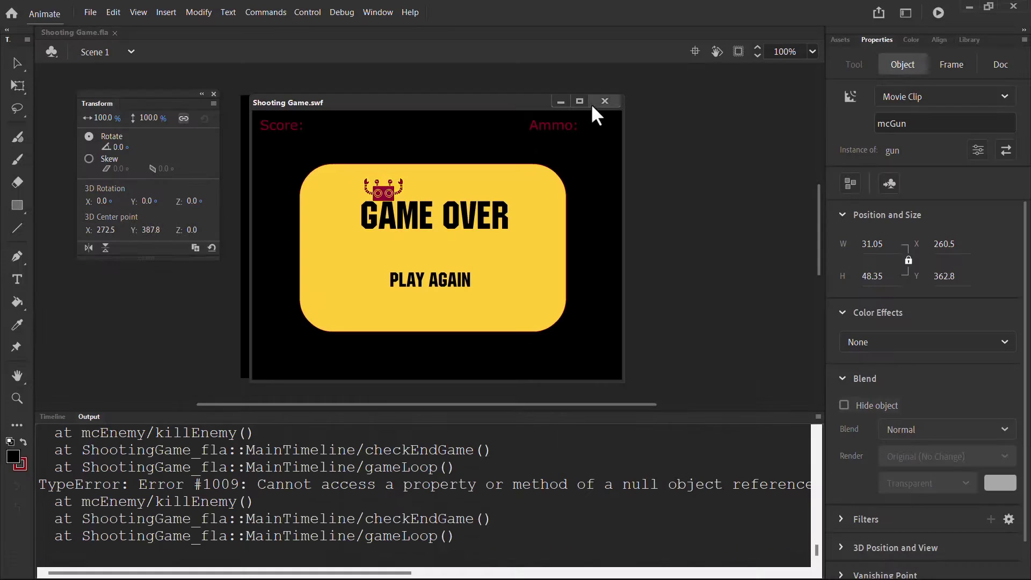
click(600, 102)
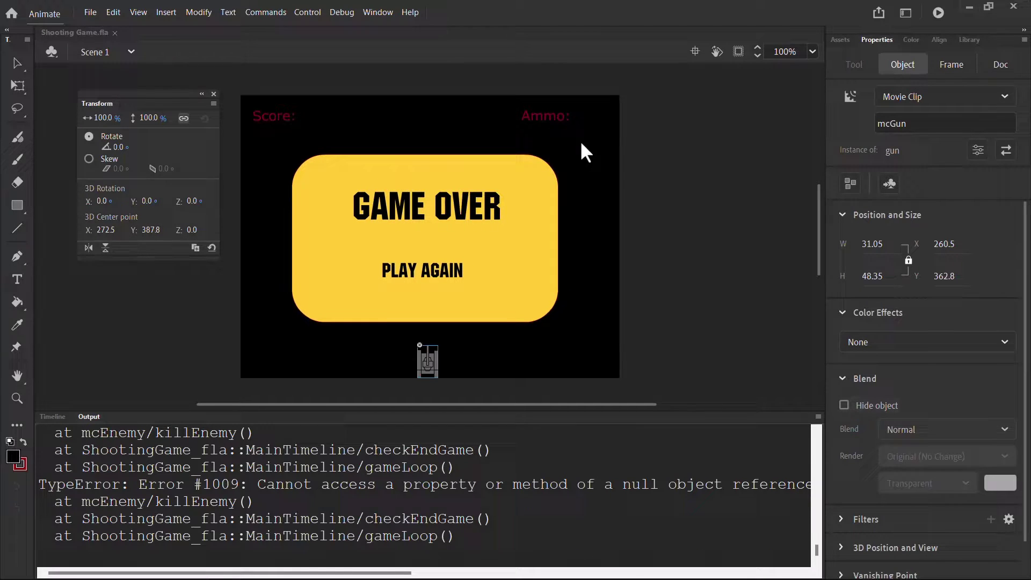
Select the Ammo: dynamic text (ammoTxt) on the stage
click(556, 115)
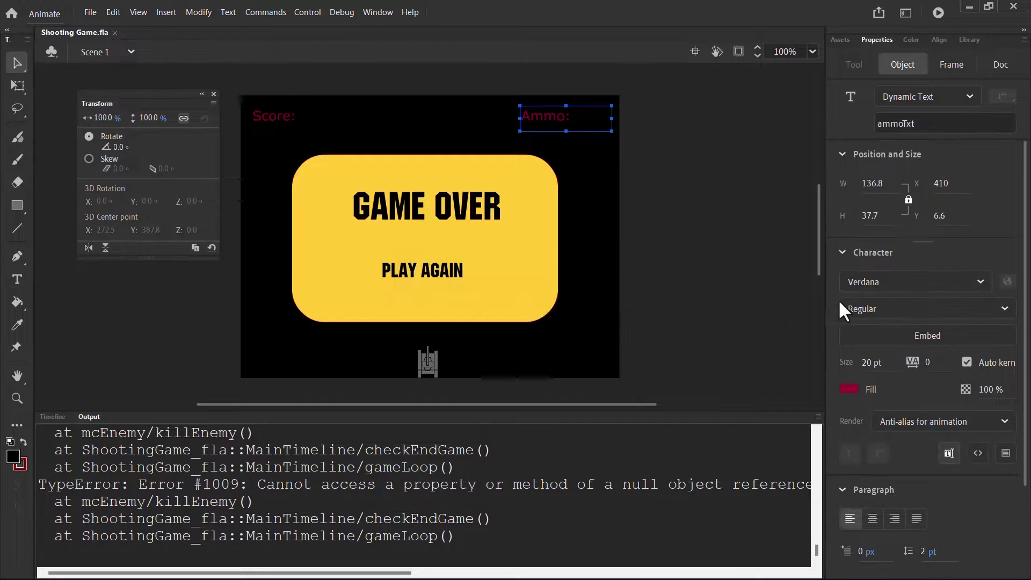